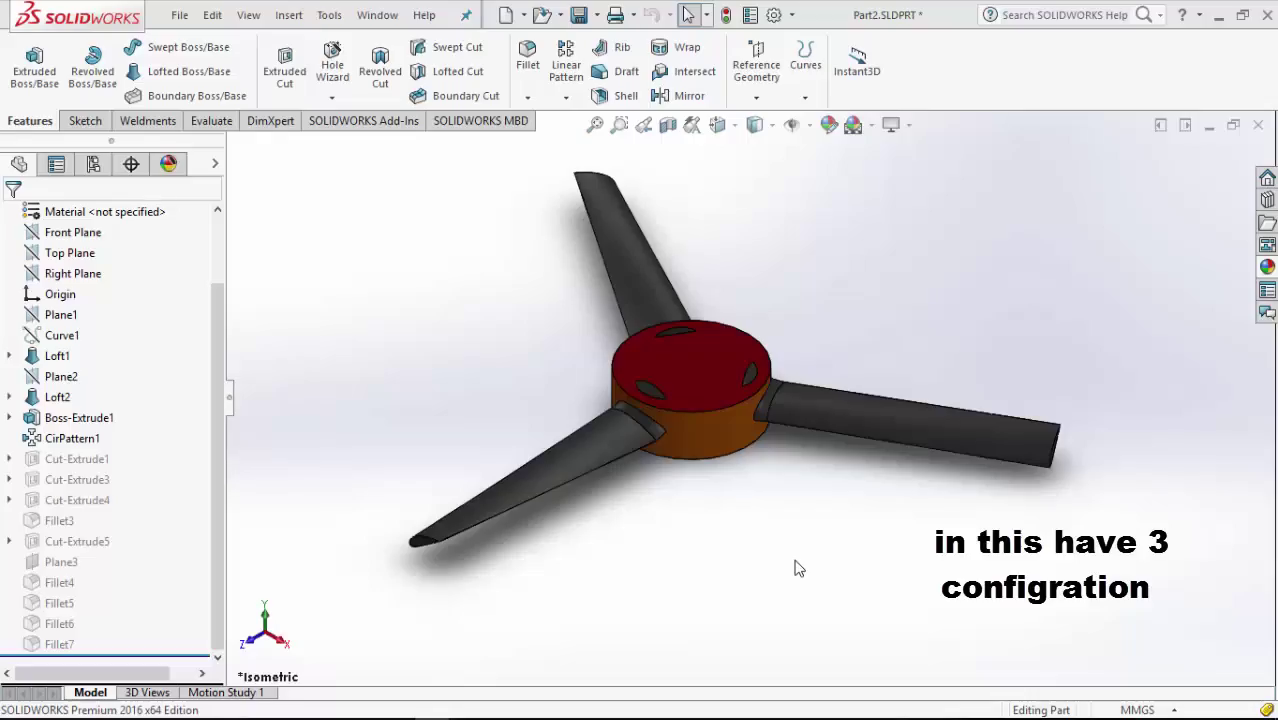
Show the configuration list: 3 blade (active), Default and Finsh Product 3blade
click(92, 165)
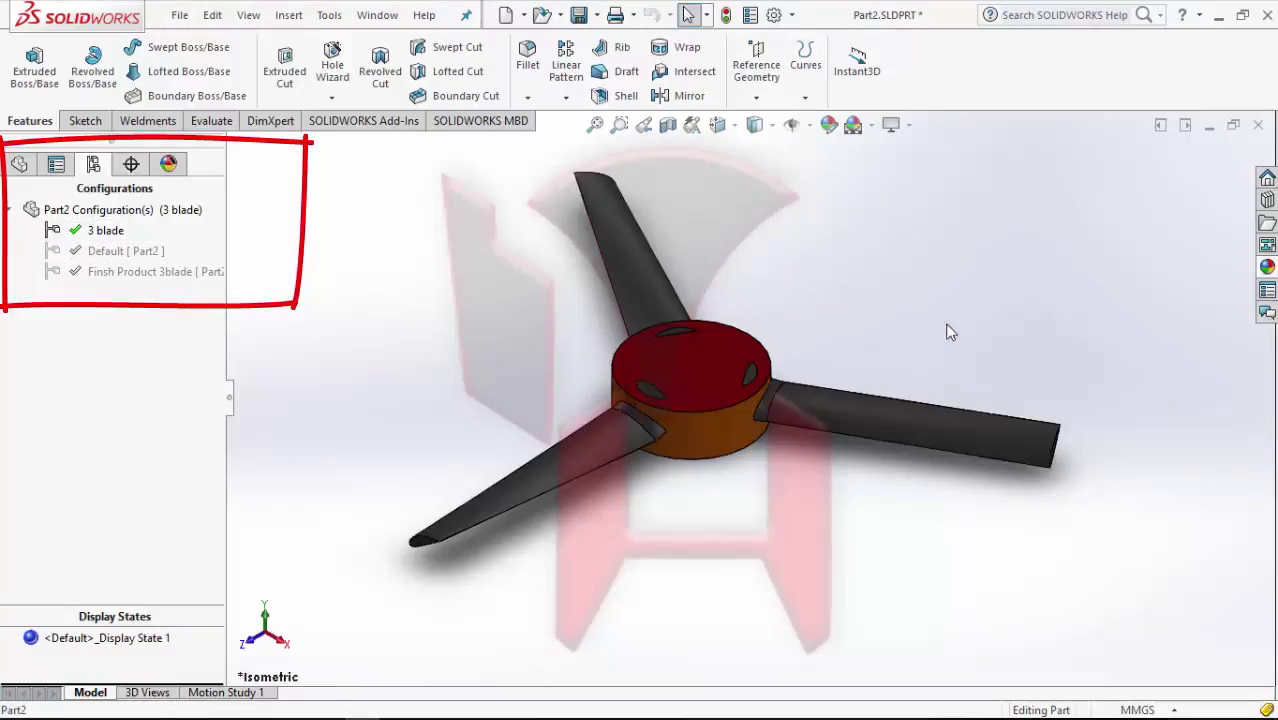
double_click(110, 251)
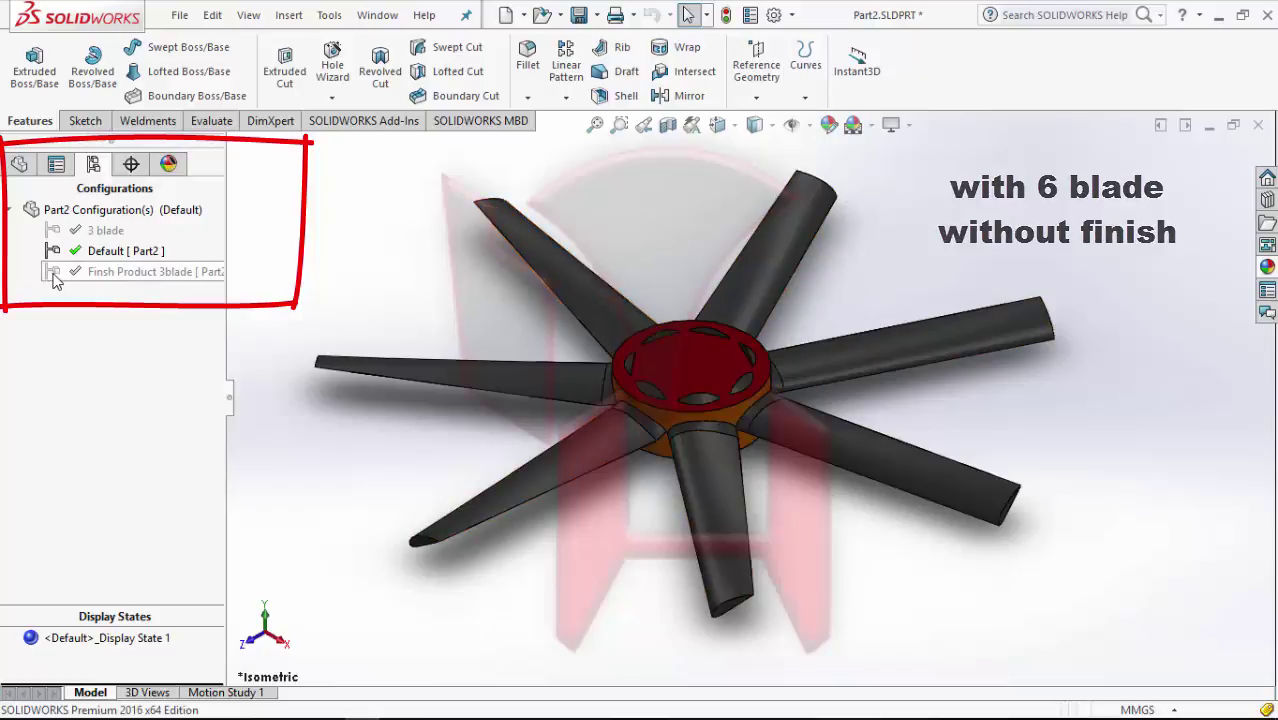
double_click(130, 272)
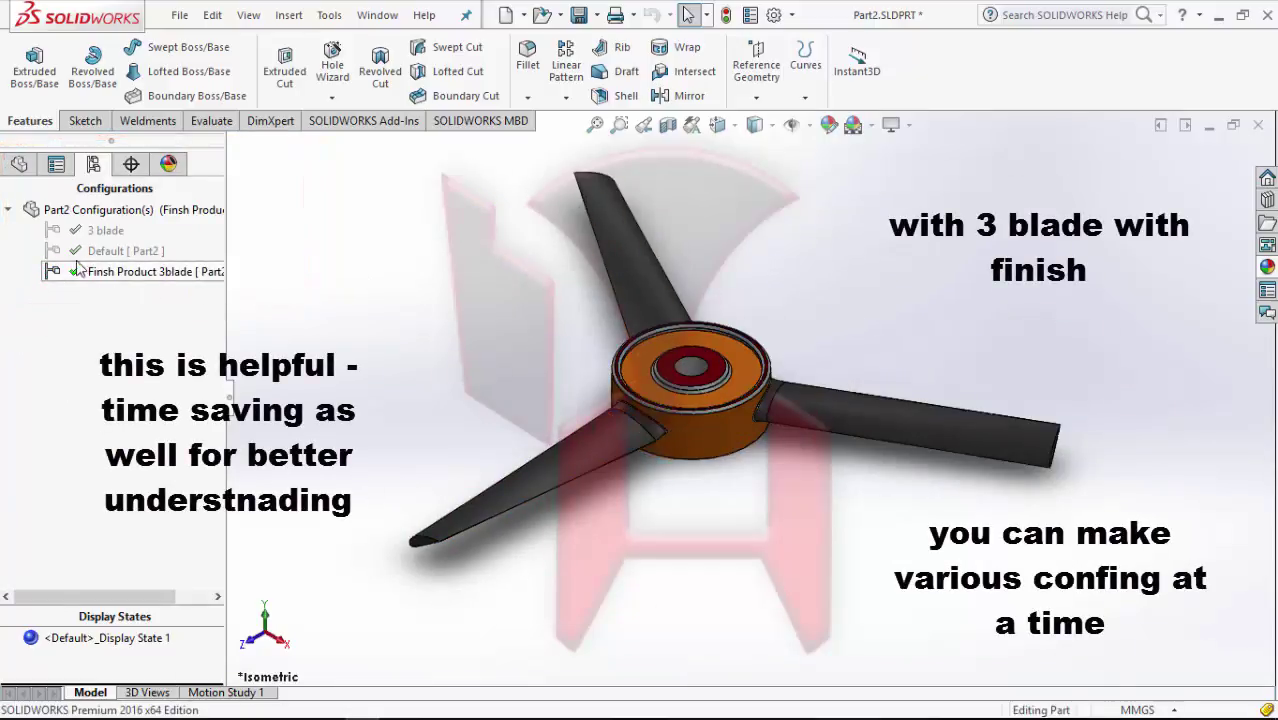
double_click(105, 230)
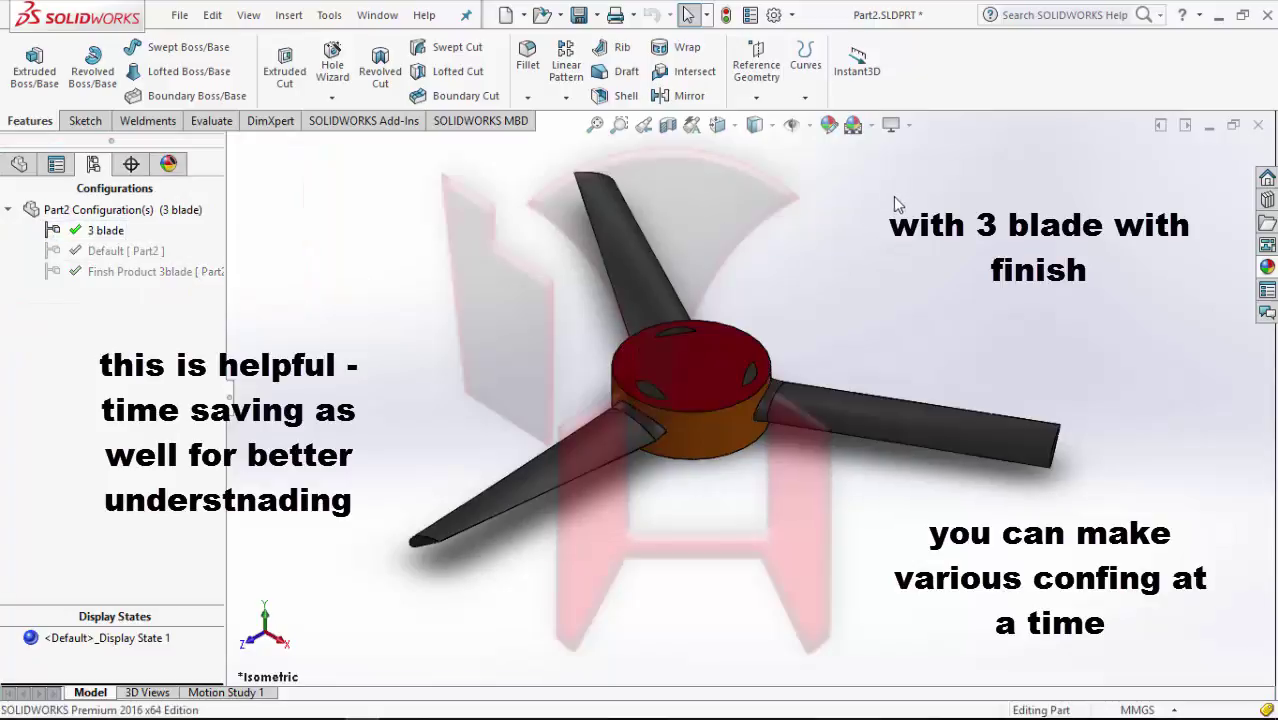
Add configuration 'Machined 3 blade', description Final, using the configuration name in BOMs
right_click(130, 210)
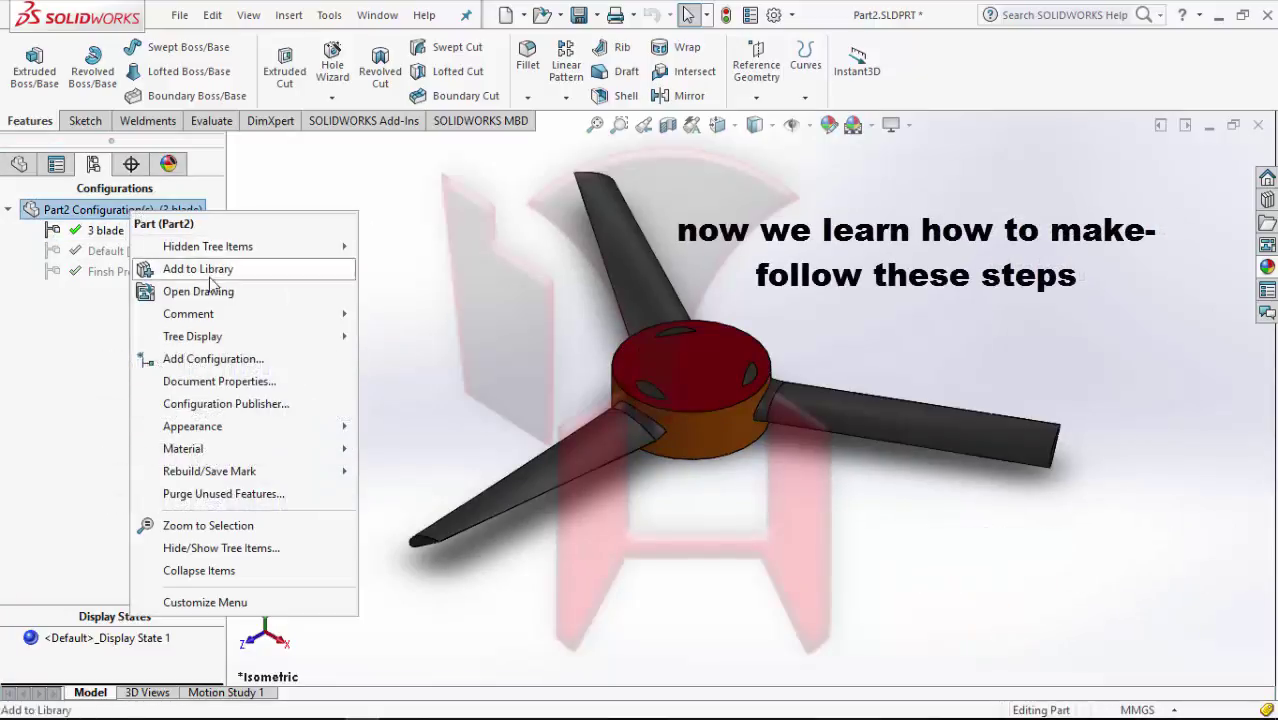
click(213, 360)
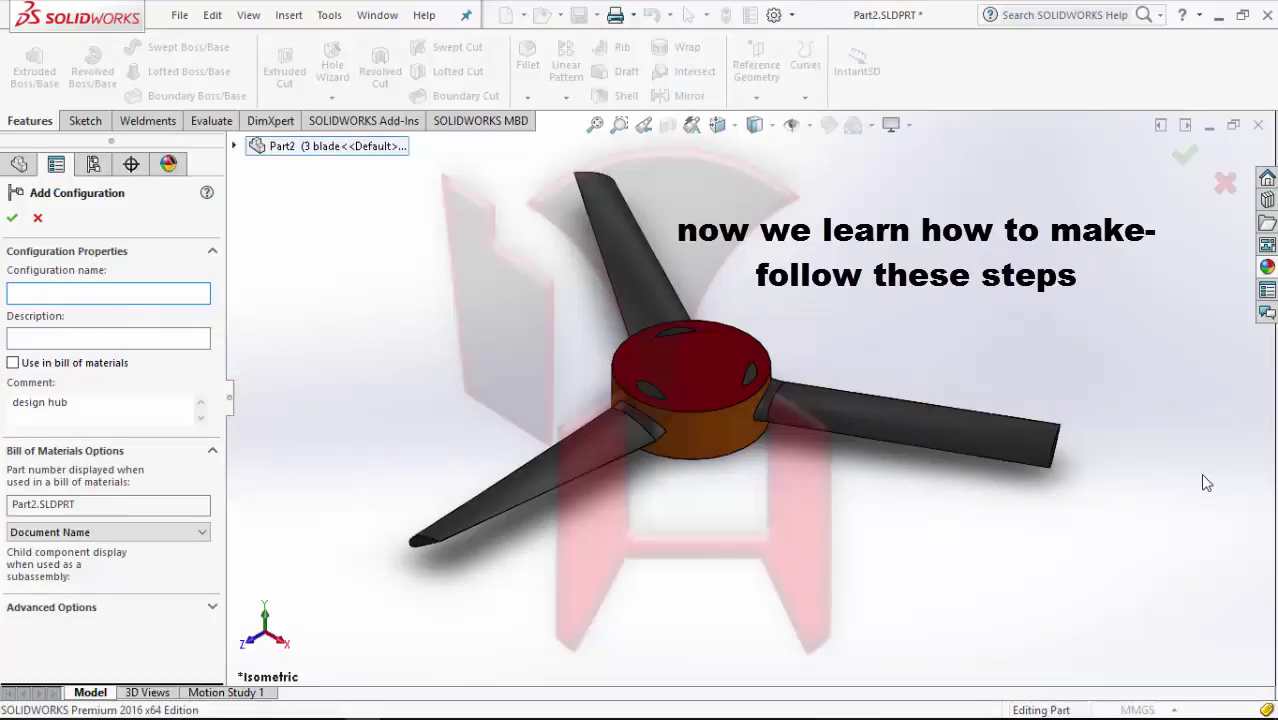
text(Machined)
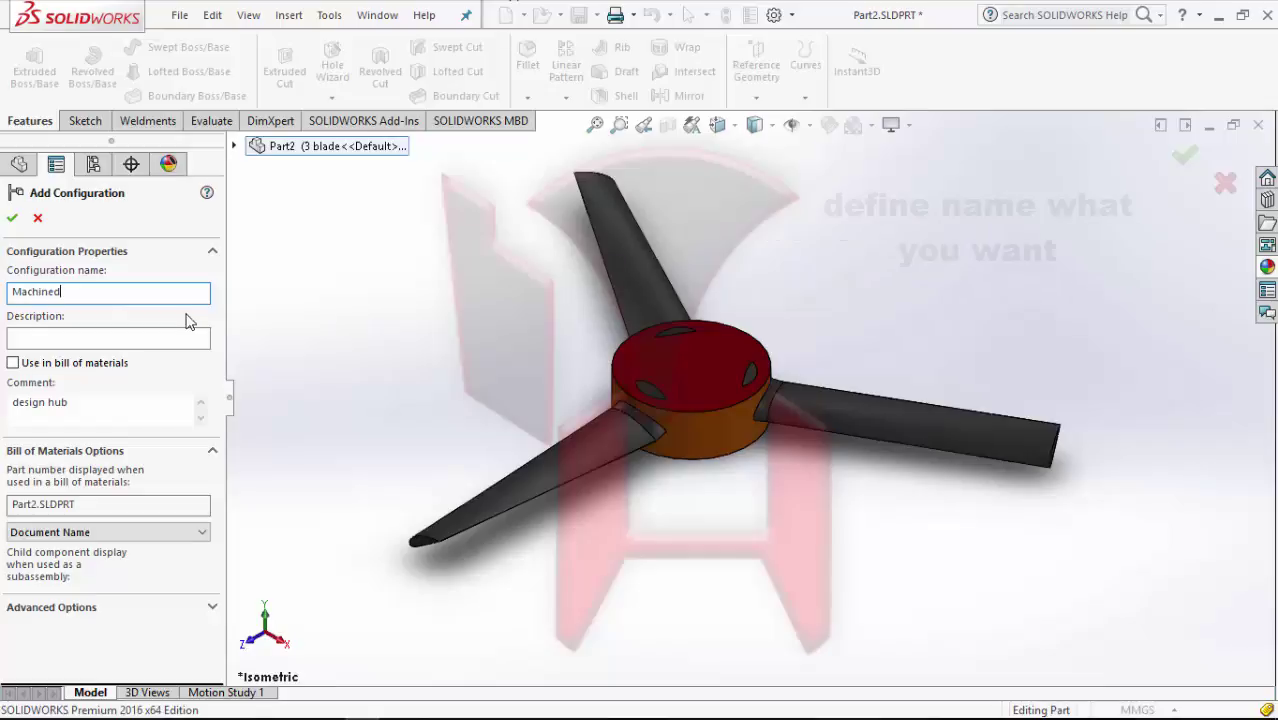
click(147, 337)
text(Final)
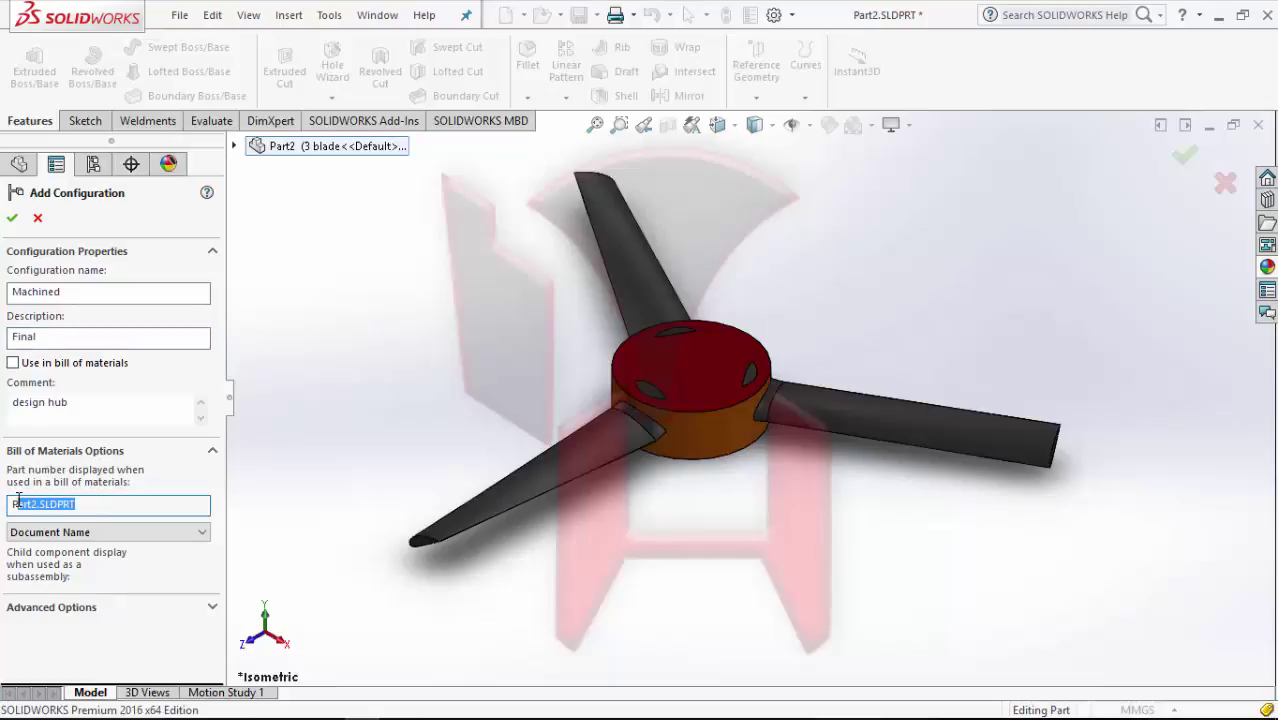
click(75, 532)
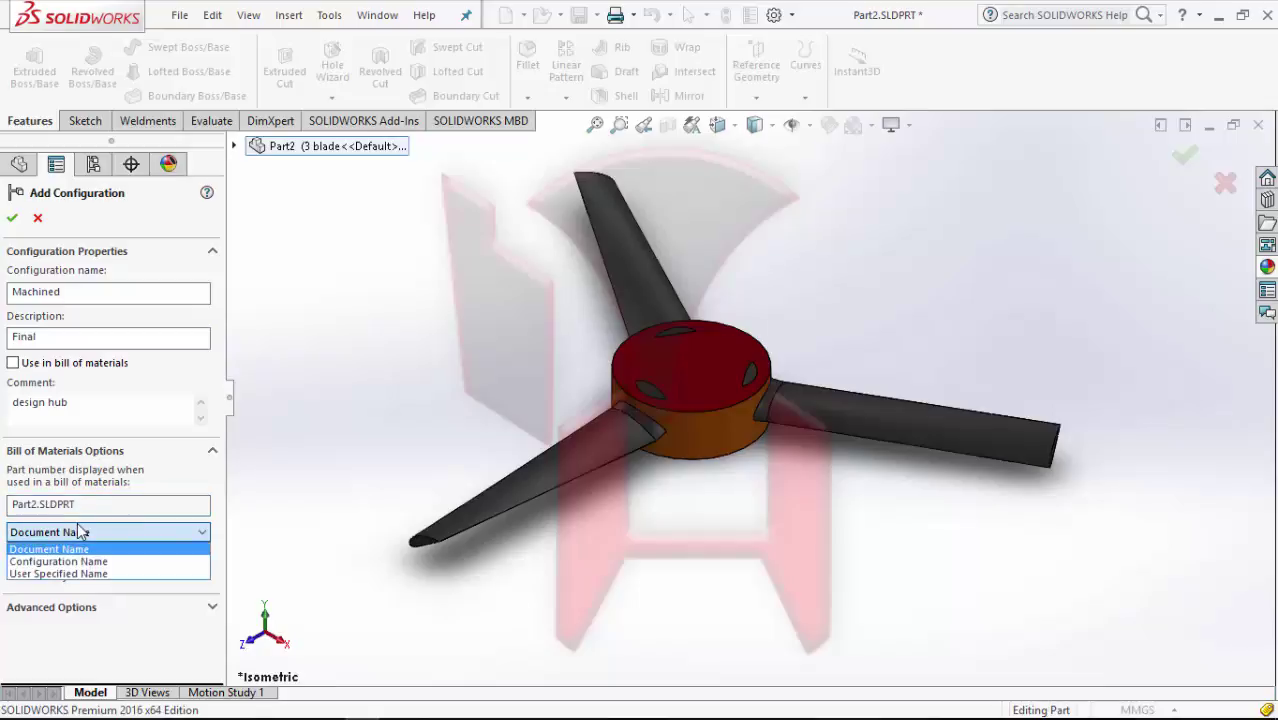
click(65, 560)
click(82, 290)
text(3 blade)
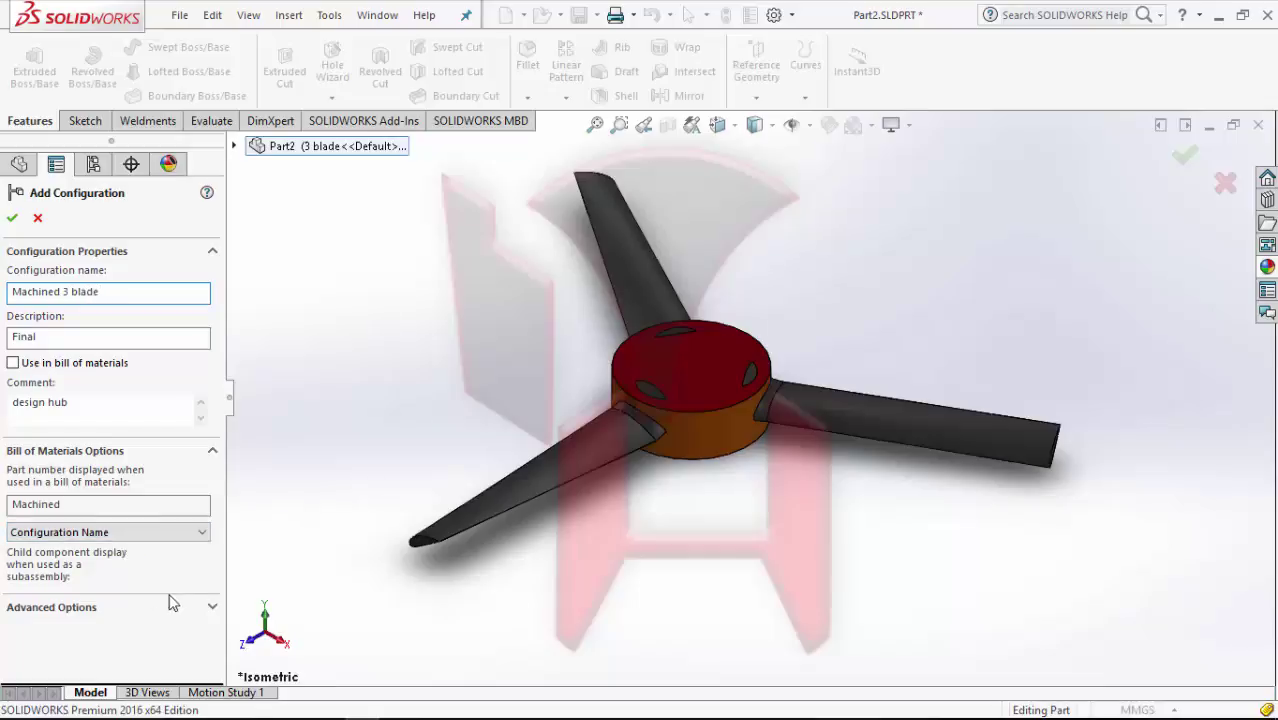
click(212, 609)
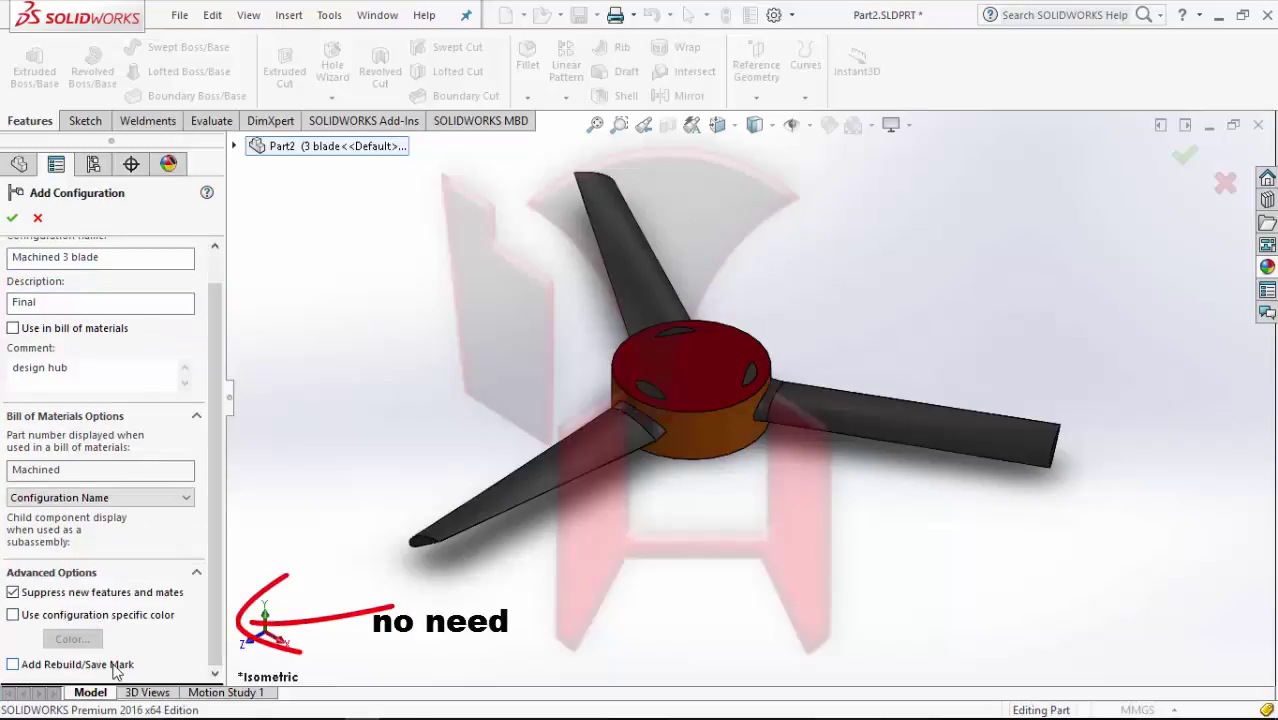
click(13, 218)
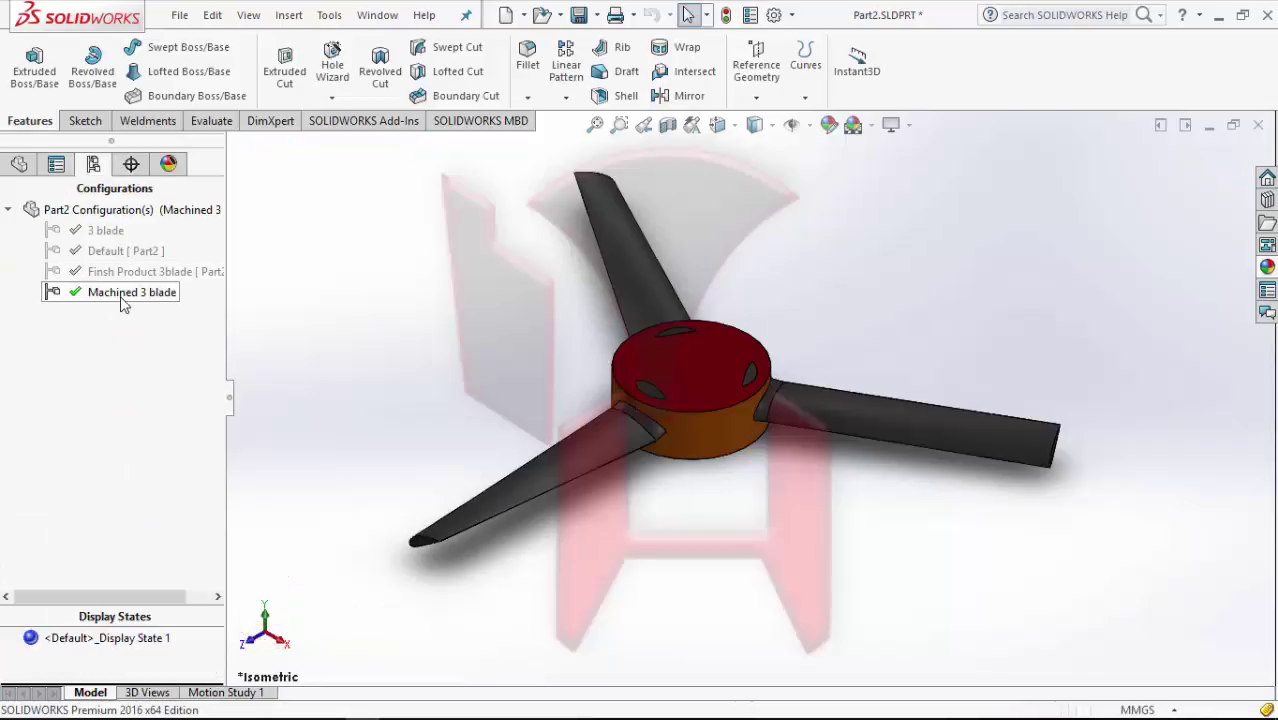
Activate Finsh Product 3blade, then Machined 3 blade, and return to the feature tree
click(150, 304)
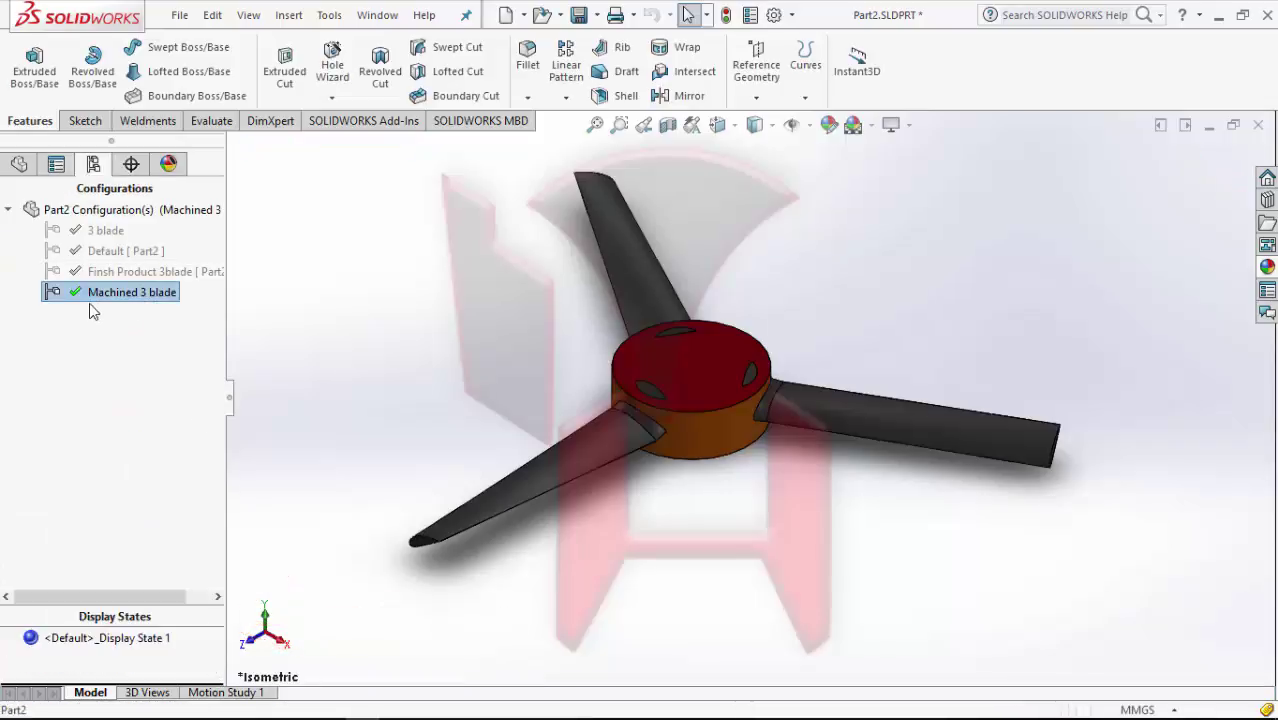
double_click(72, 272)
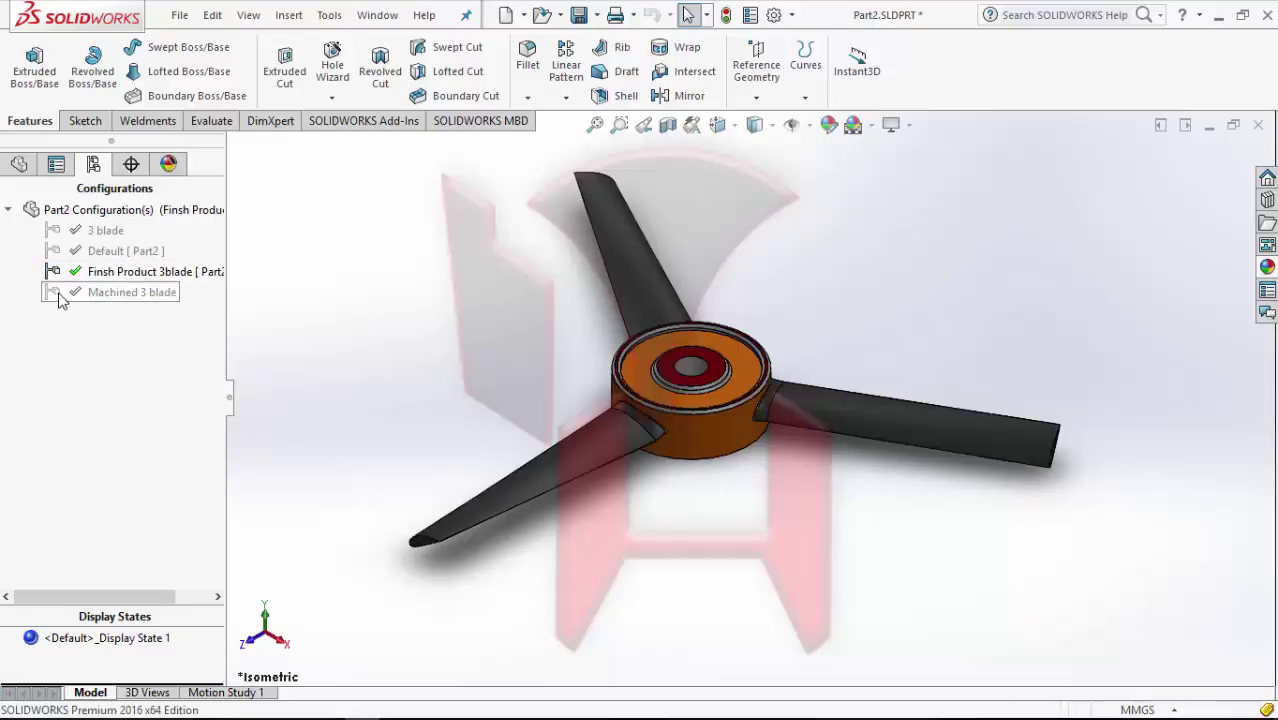
double_click(58, 294)
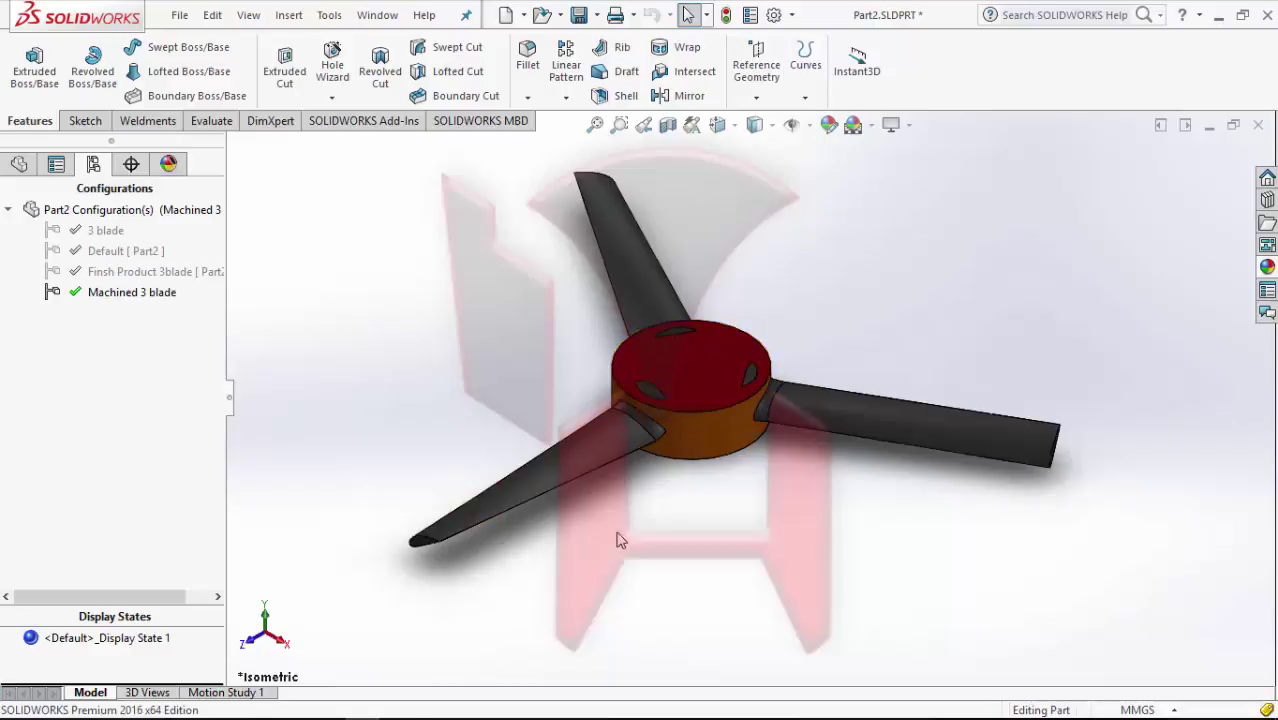
click(19, 163)
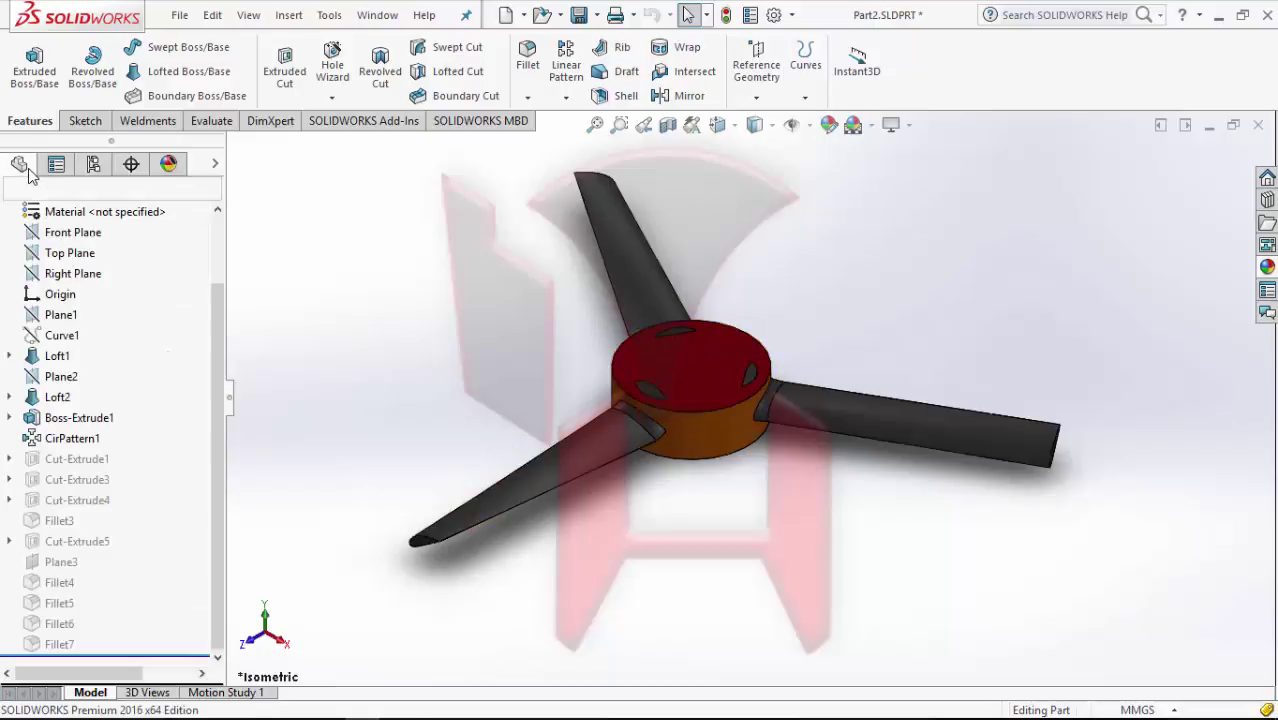
Start Sketch11 on Right Plane and view it normal to the sketch plane
click(75, 273)
mouse_move(570, 527)
middle_down()
mouse_move(566, 407)
mouse_move(300, 351)
middle_up()
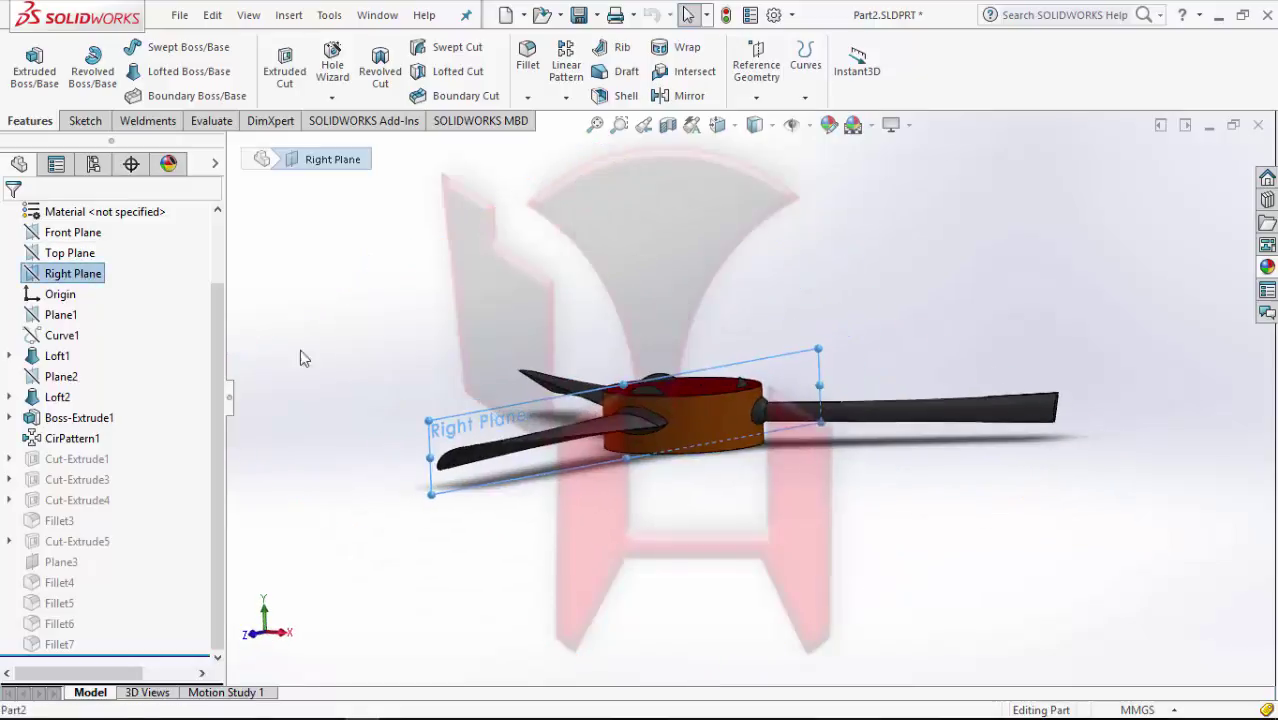
click(85, 120)
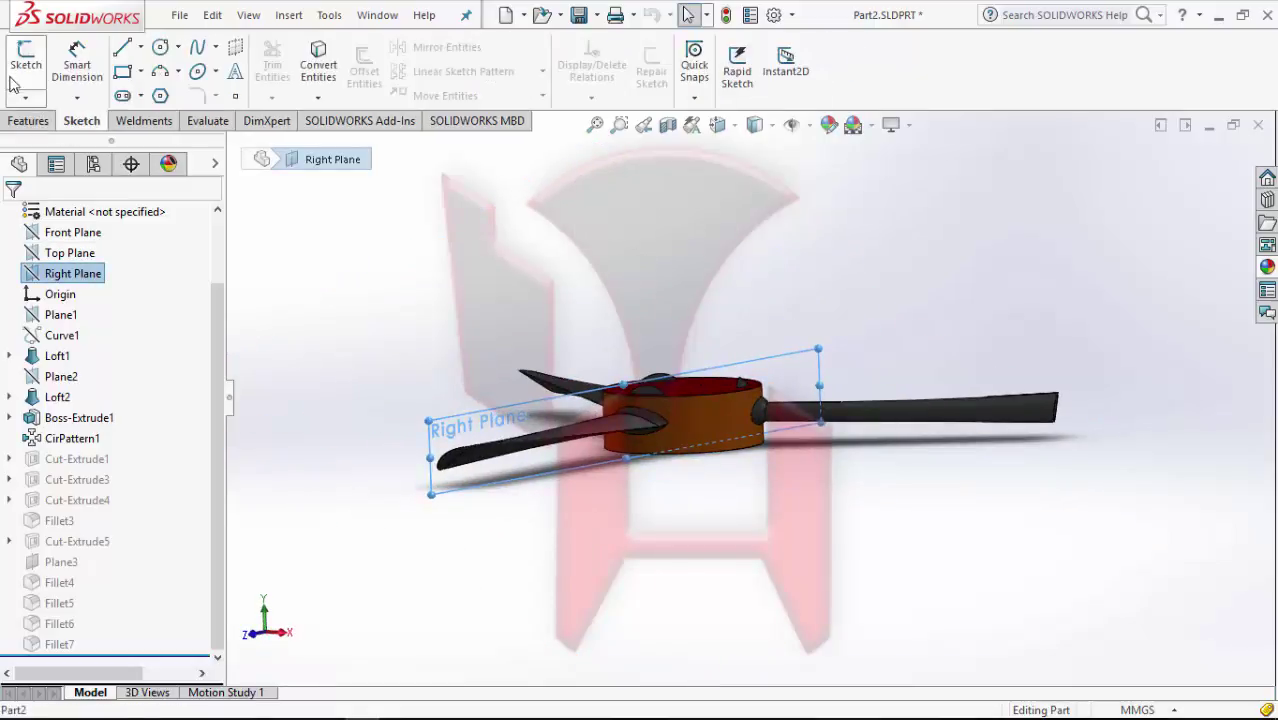
click(26, 62)
scroll(106, 571, down, 1)
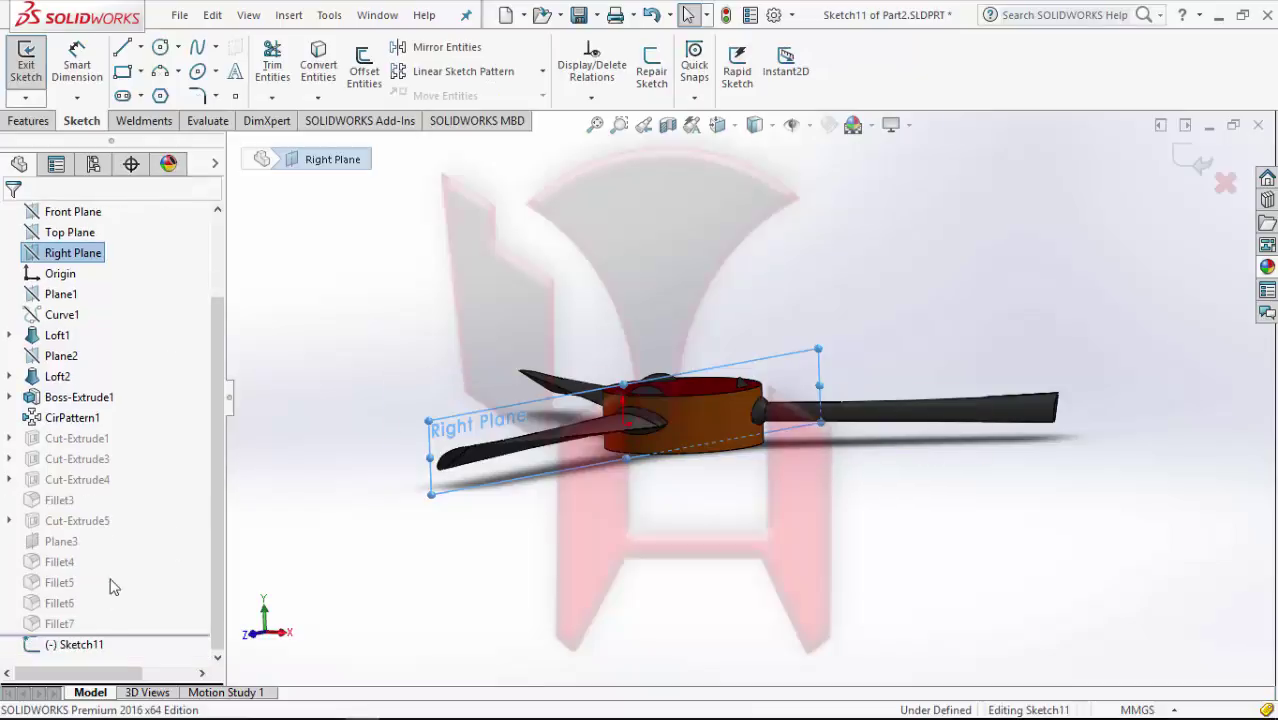
click(100, 643)
click(122, 617)
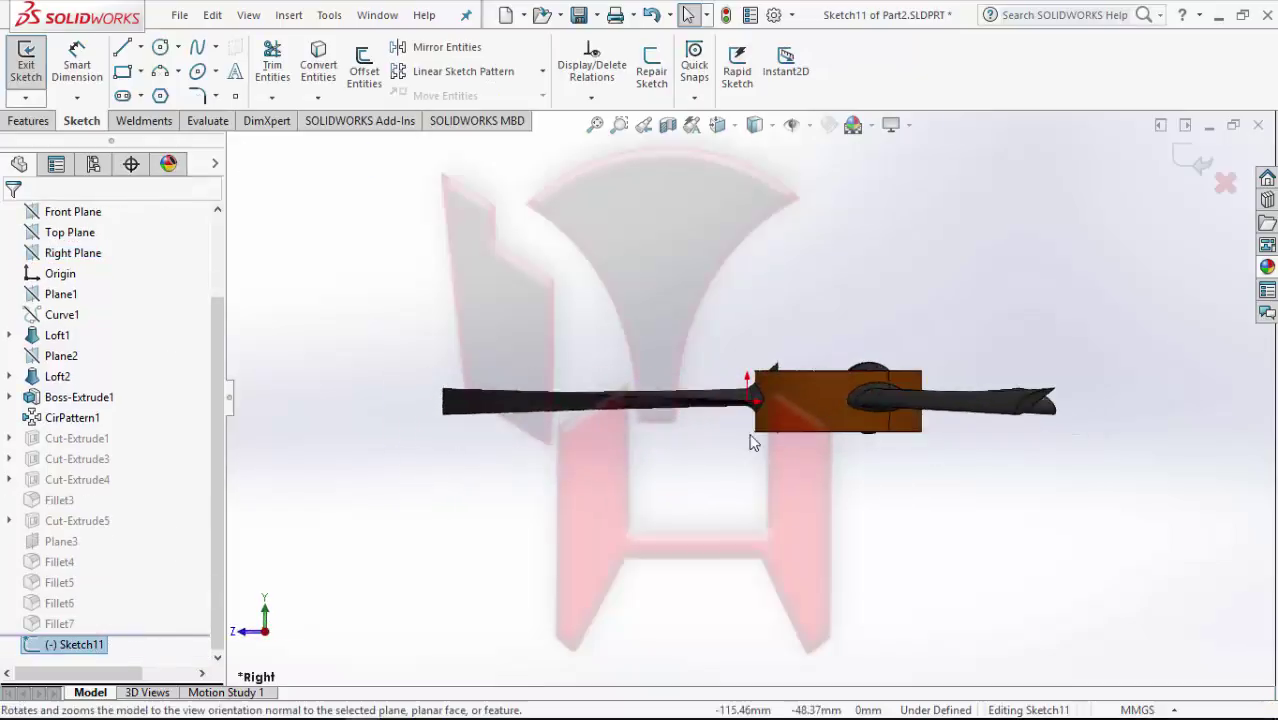
Draw a rectangle above the hub, its bottom edge collinear with the hub's top edge, and exit
click(122, 72)
click(592, 227)
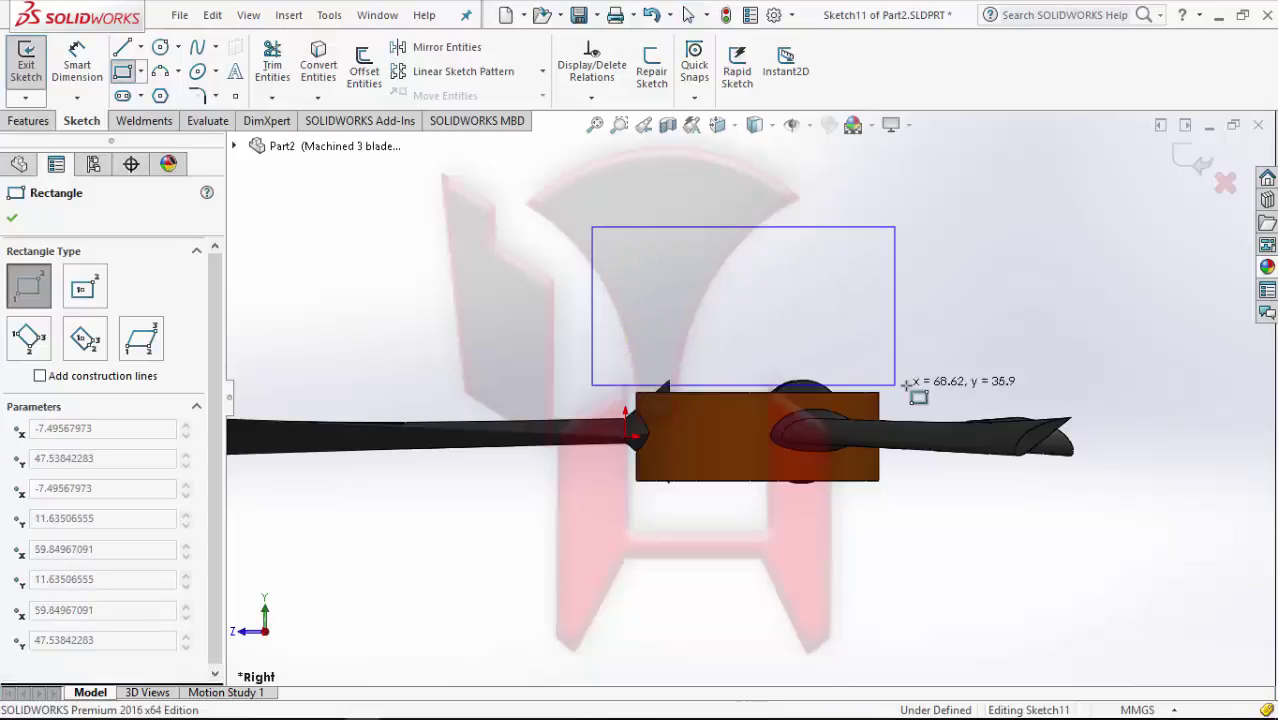
click(920, 370)
key(Escape)
click(864, 370)
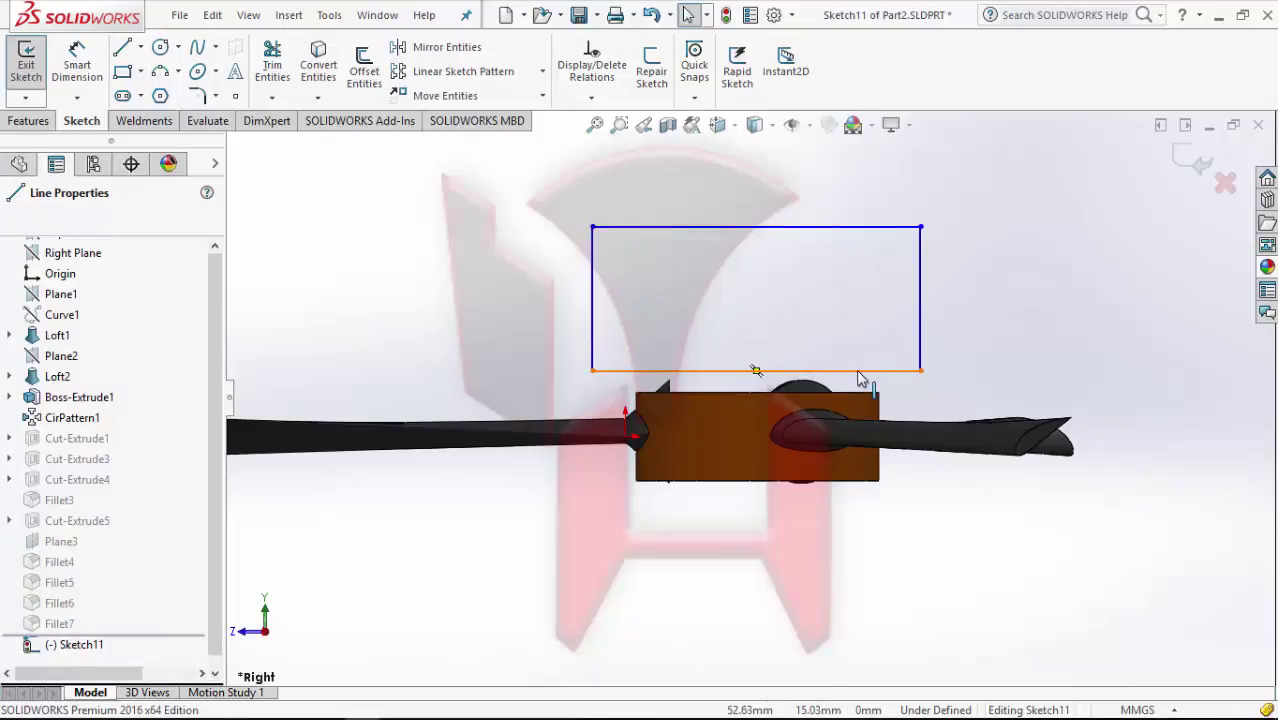
ctrl+click(848, 395)
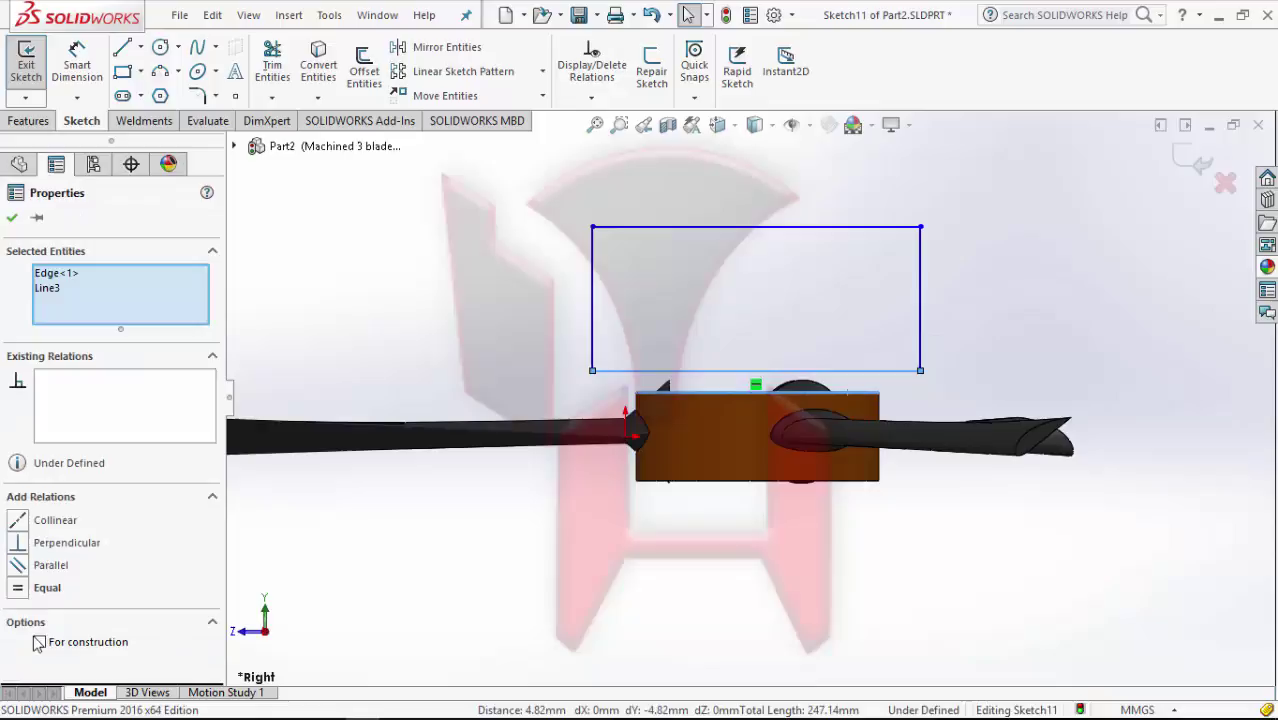
click(18, 520)
key(Escape)
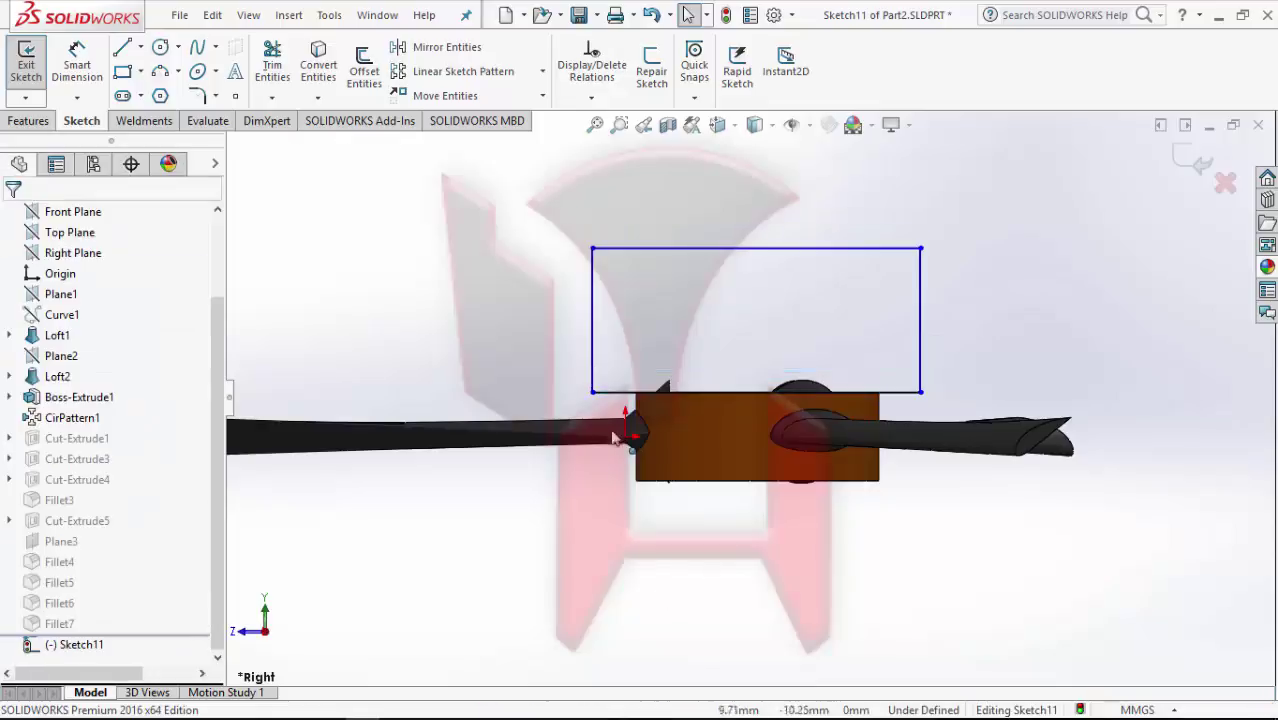
middle_drag(695, 366, 707, 411)
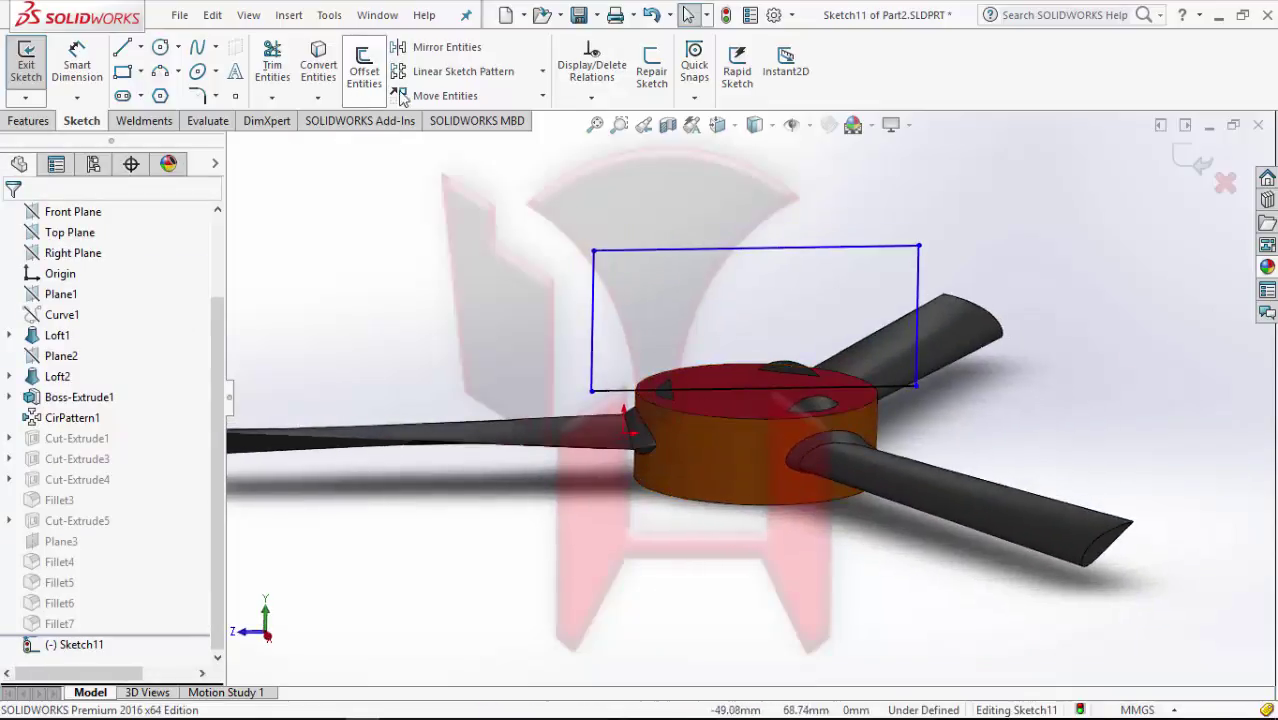
click(1190, 162)
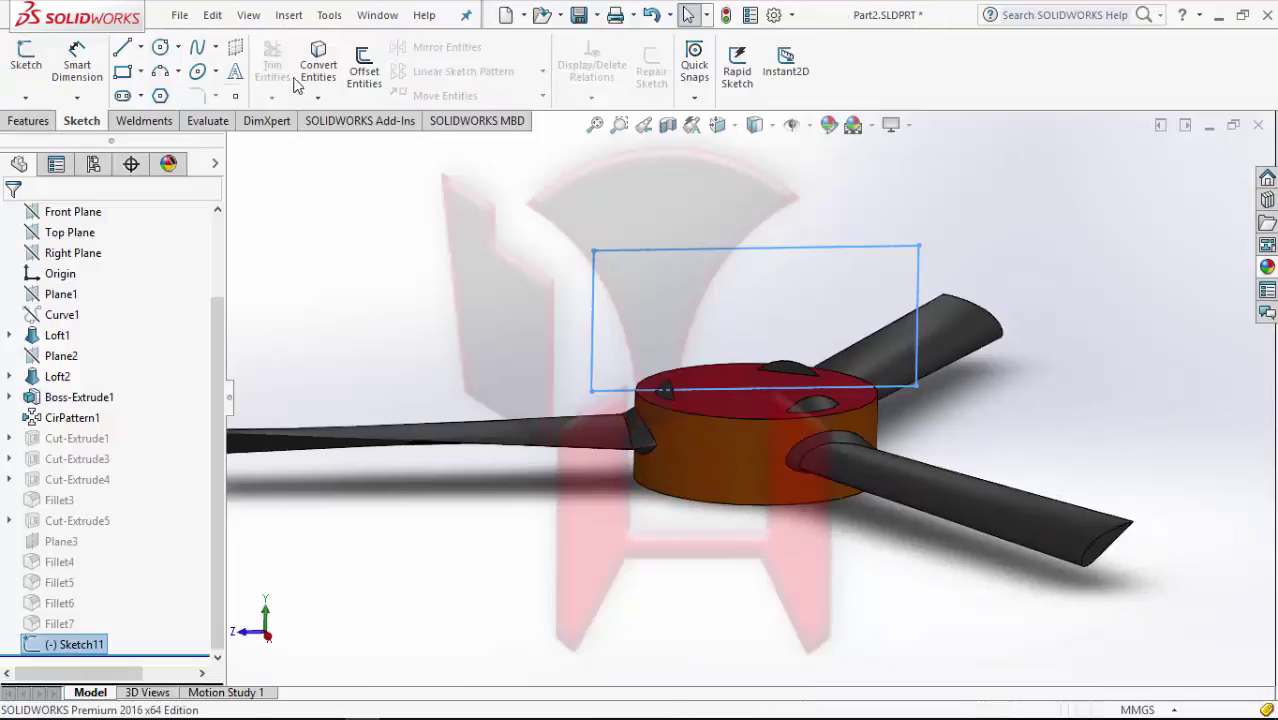
click(30, 121)
Cut-extrude Sketch11 with a Mid Plane end condition at 52mm depth
click(284, 66)
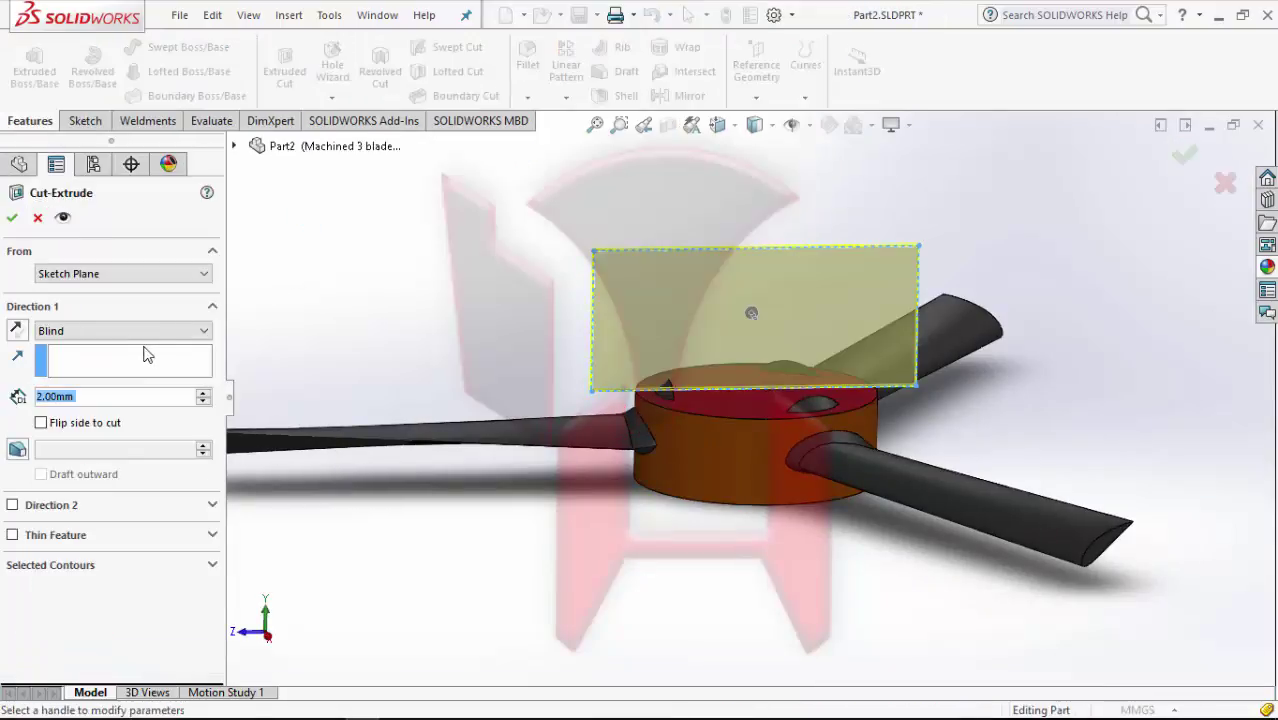
middle_drag(750, 357, 351, 423)
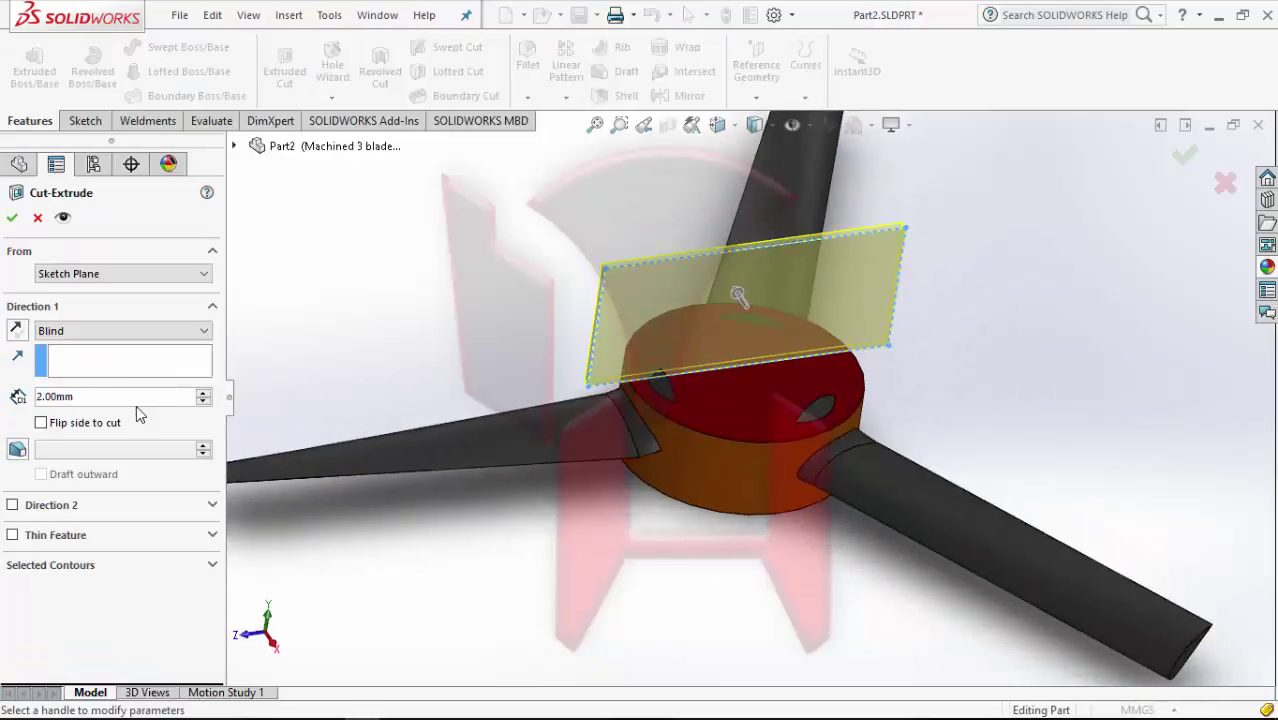
click(167, 331)
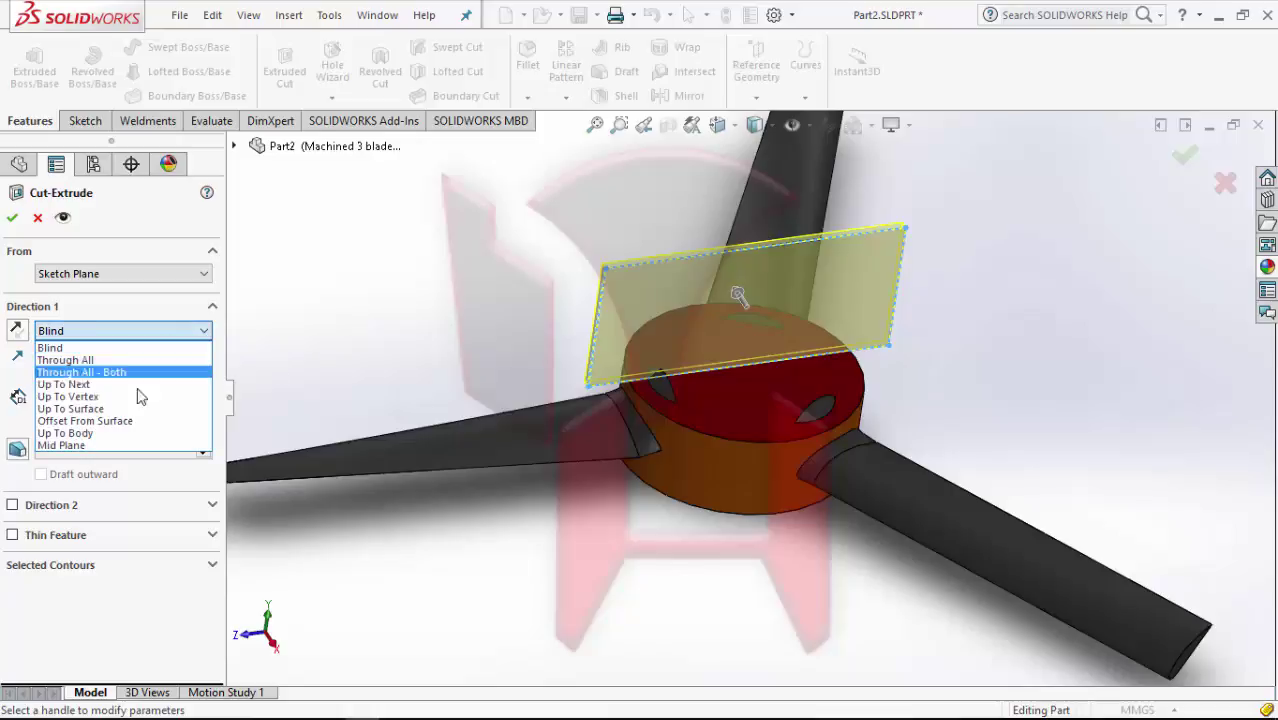
click(101, 447)
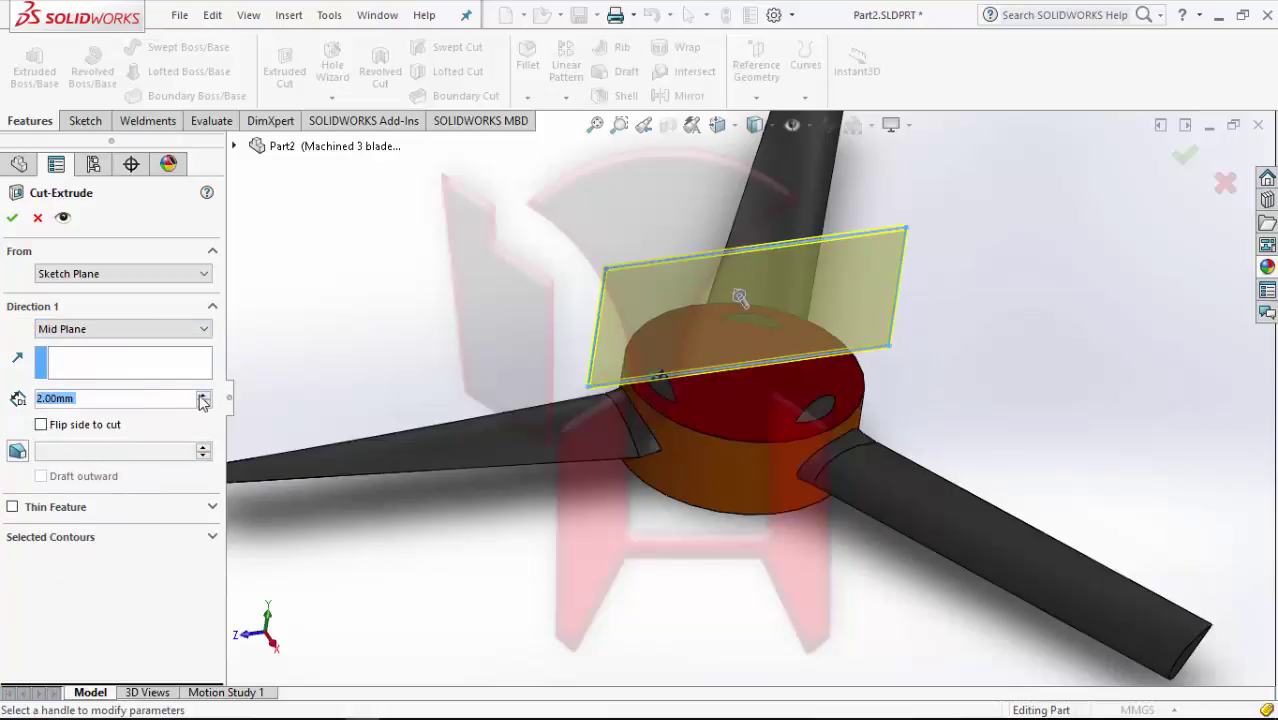
click(203, 398)
click(203, 398)
click(203, 398)
click(203, 398)
click(203, 398)
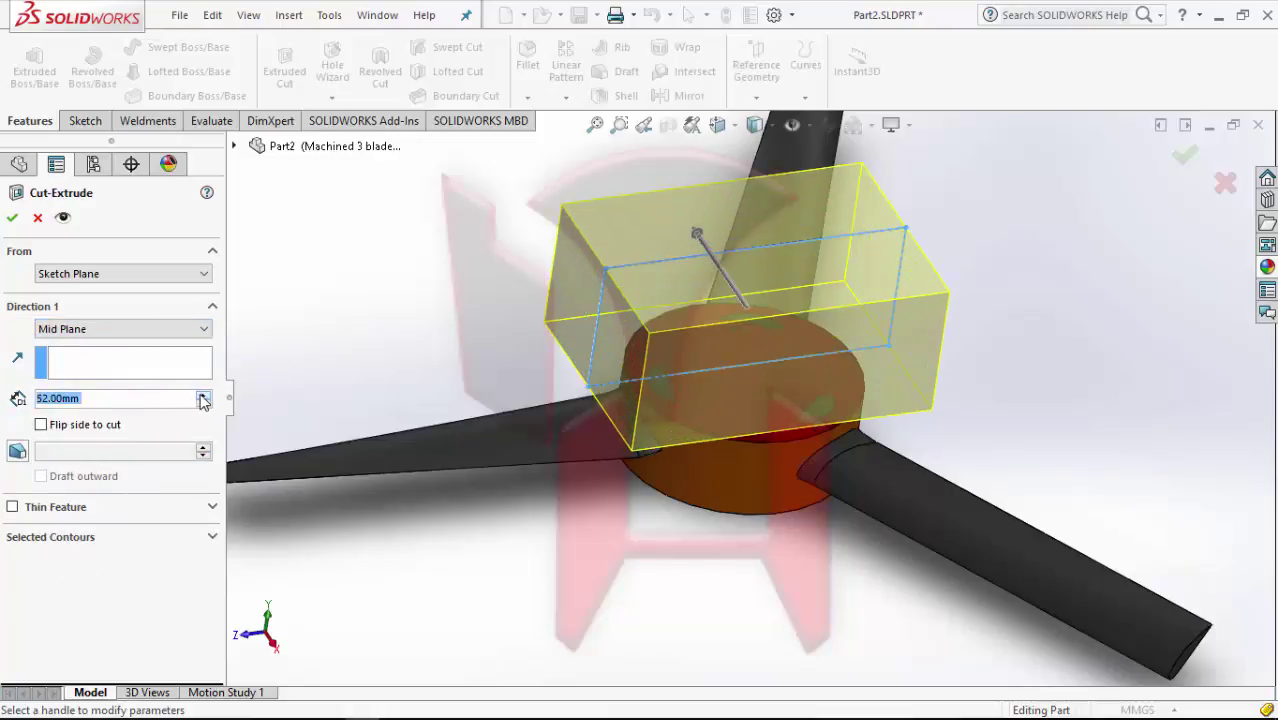
middle_drag(417, 517, 43, 292)
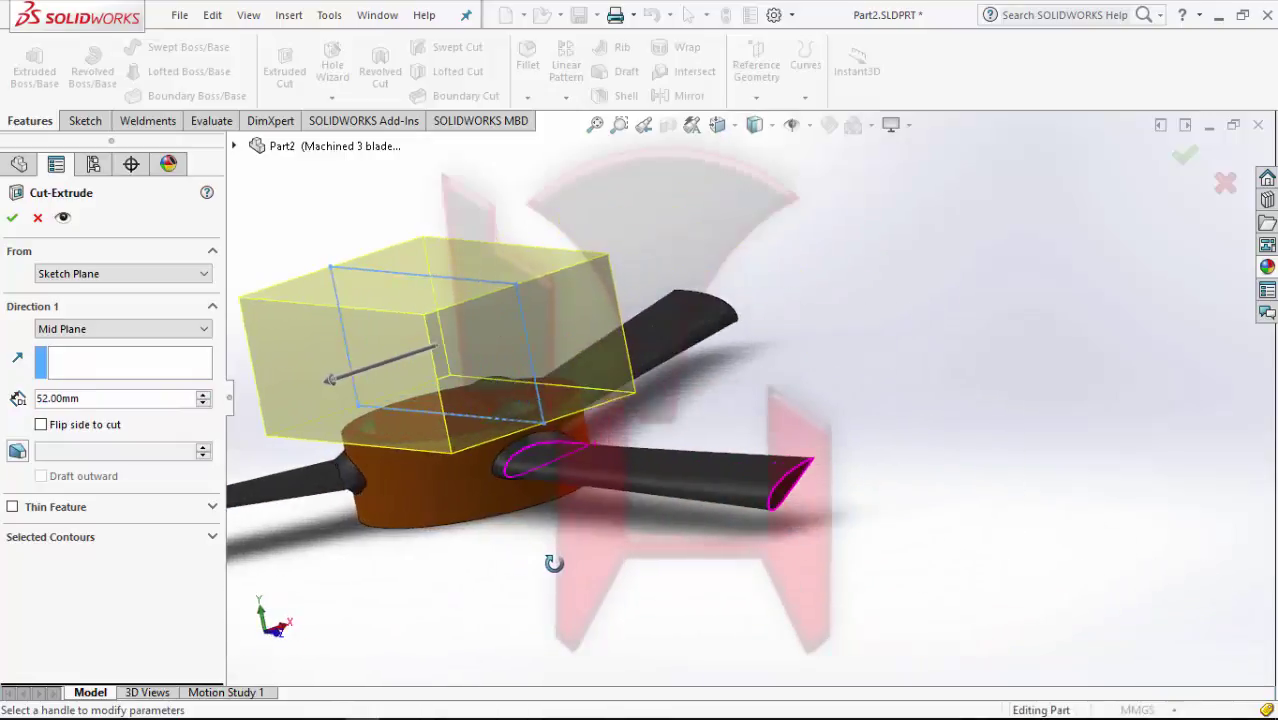
click(11, 219)
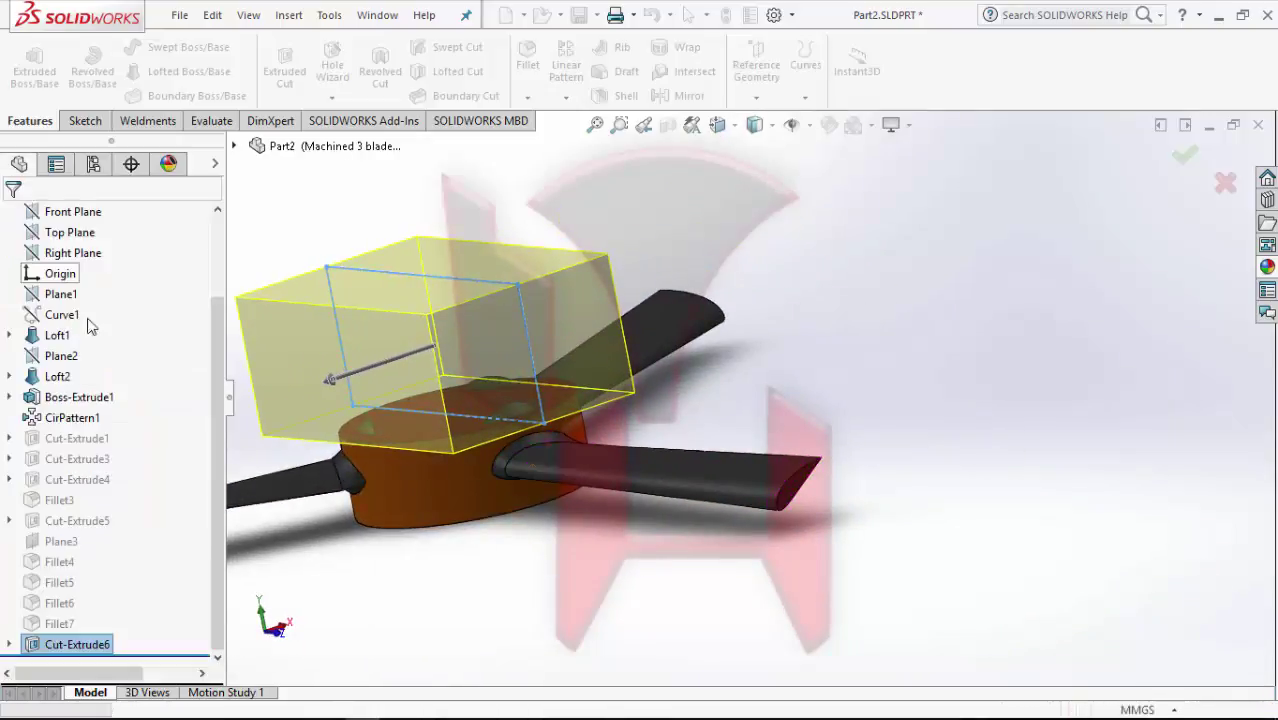
Inspect the trimmed hub and expand Cut-Extrude6 to reveal Sketch11
middle_drag(484, 495, 488, 563)
click(682, 387)
key(ctrl+7)
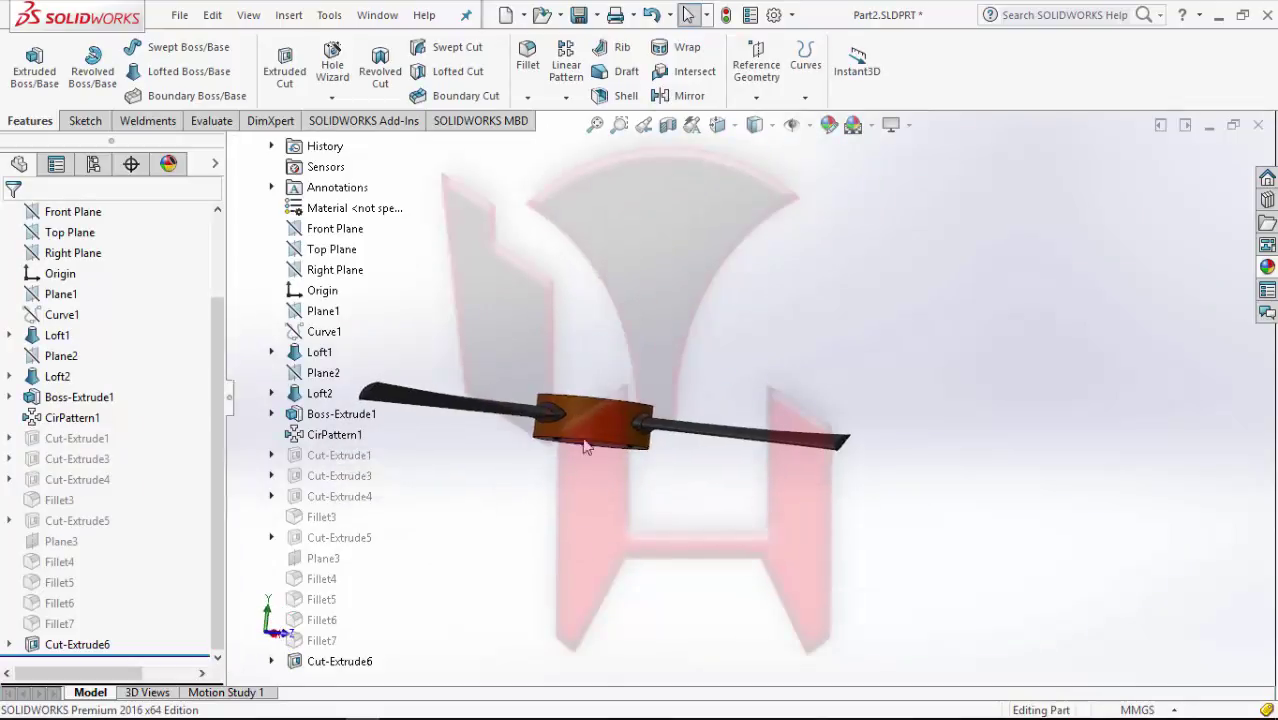
middle_drag(577, 537, 595, 460)
scroll(603, 411, down, 3)
scroll(603, 411, up, 3)
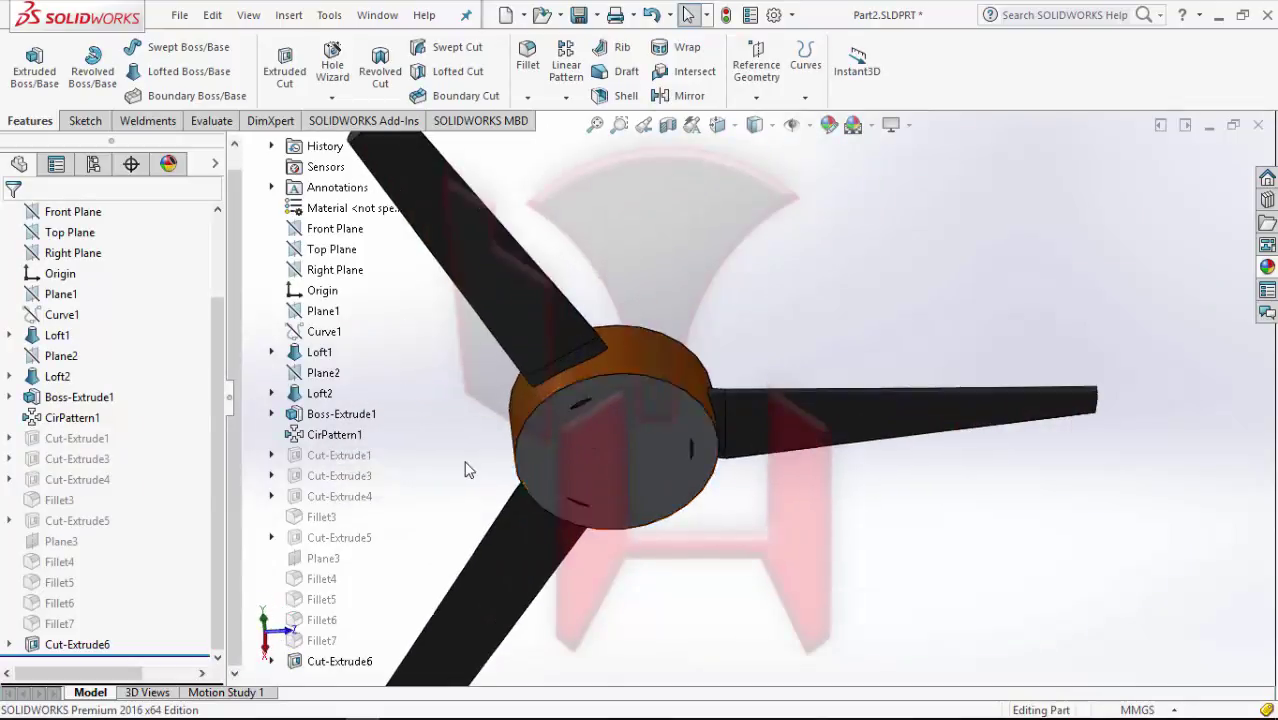
click(8, 644)
Edit Sketch11 and view it normal to the sketch plane
click(58, 645)
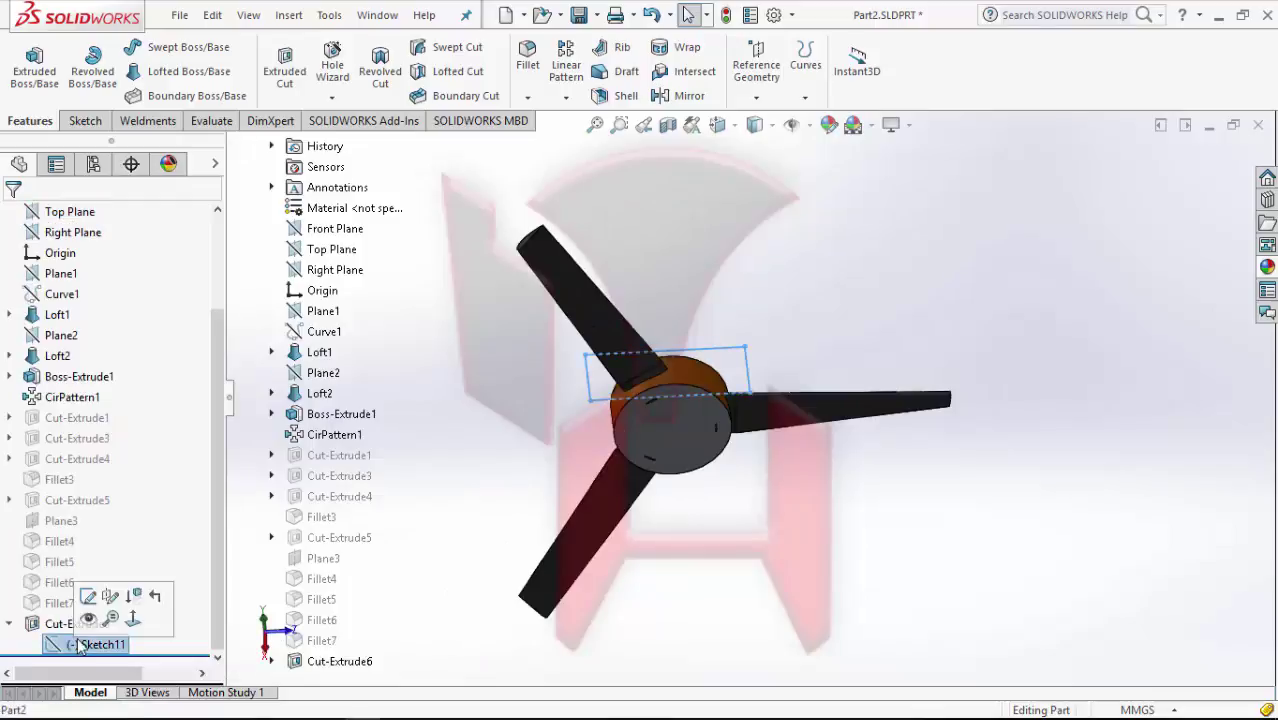
click(100, 600)
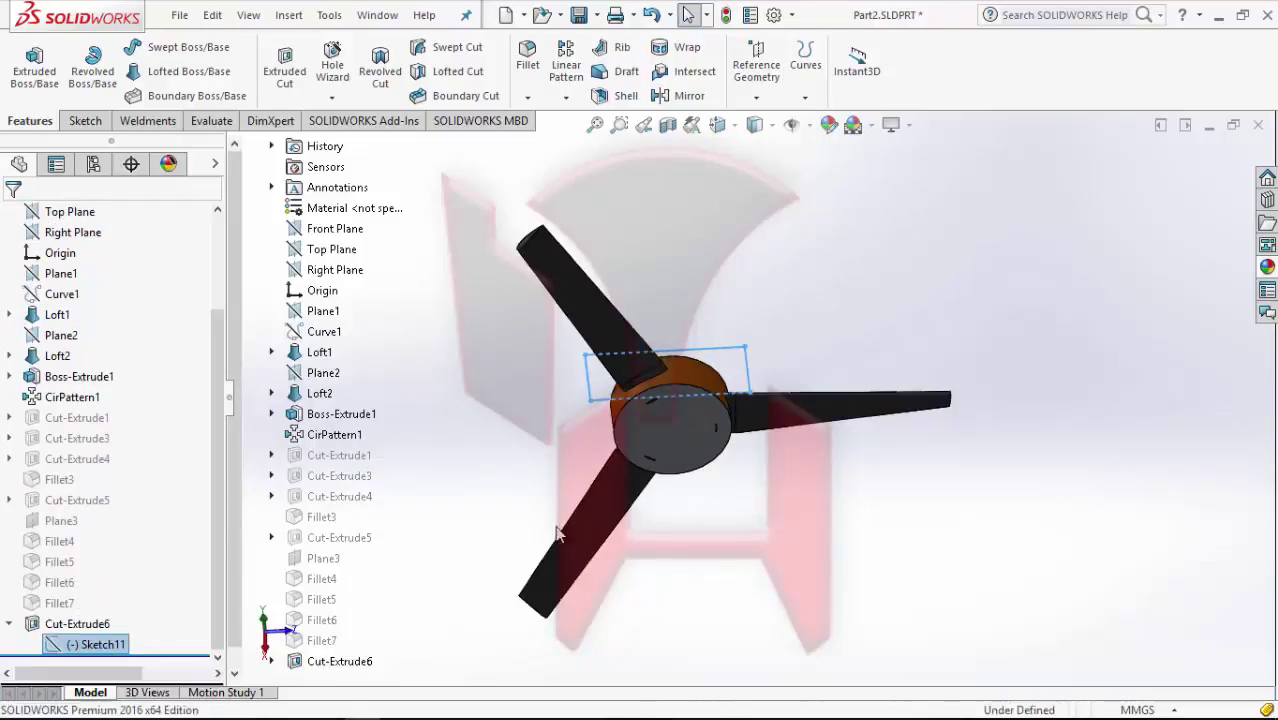
click(97, 644)
click(131, 618)
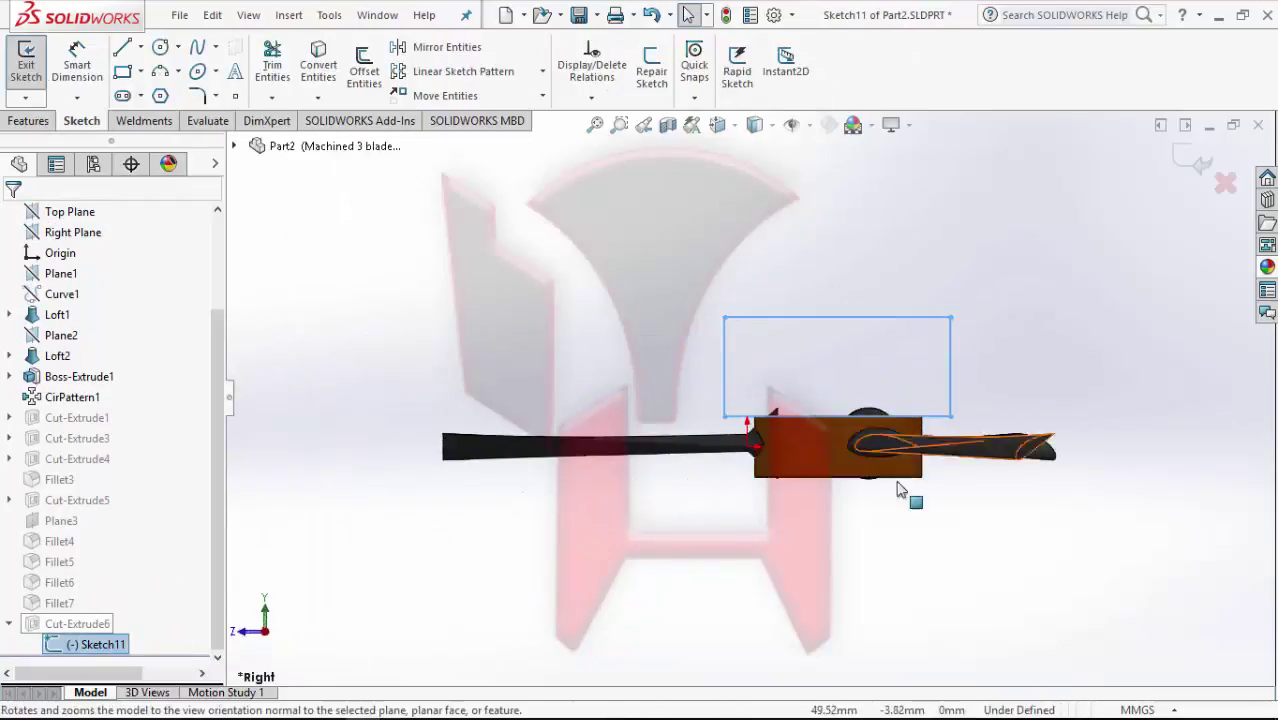
Add a rectangle below the hub, its top edge collinear with the hub's lower edge, and exit
click(747, 512)
click(988, 601)
key(Escape)
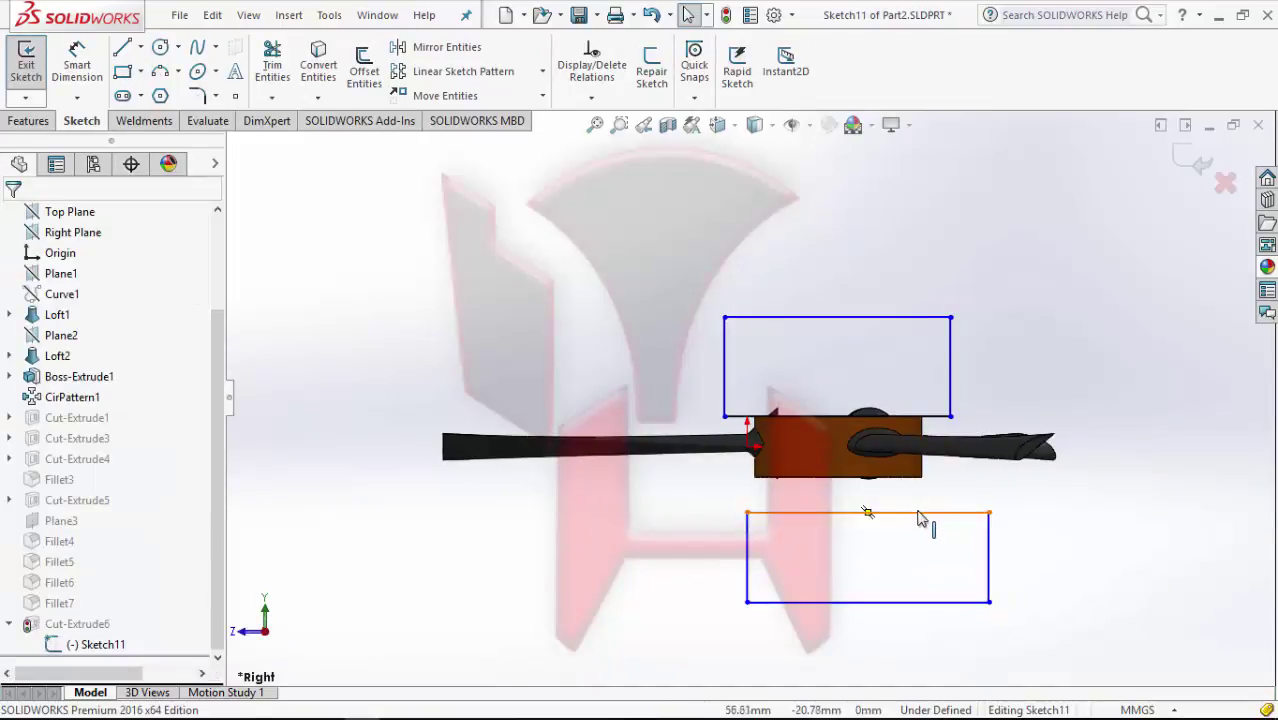
click(920, 513)
ctrl+click(900, 487)
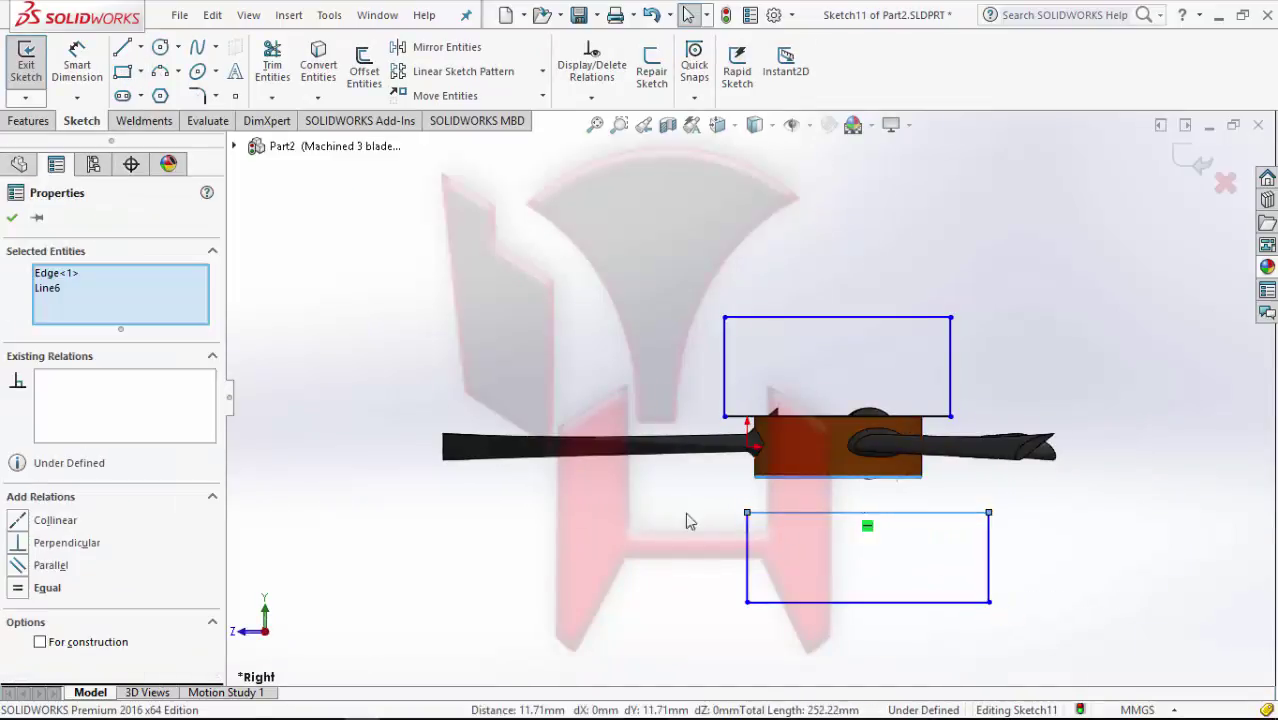
click(20, 522)
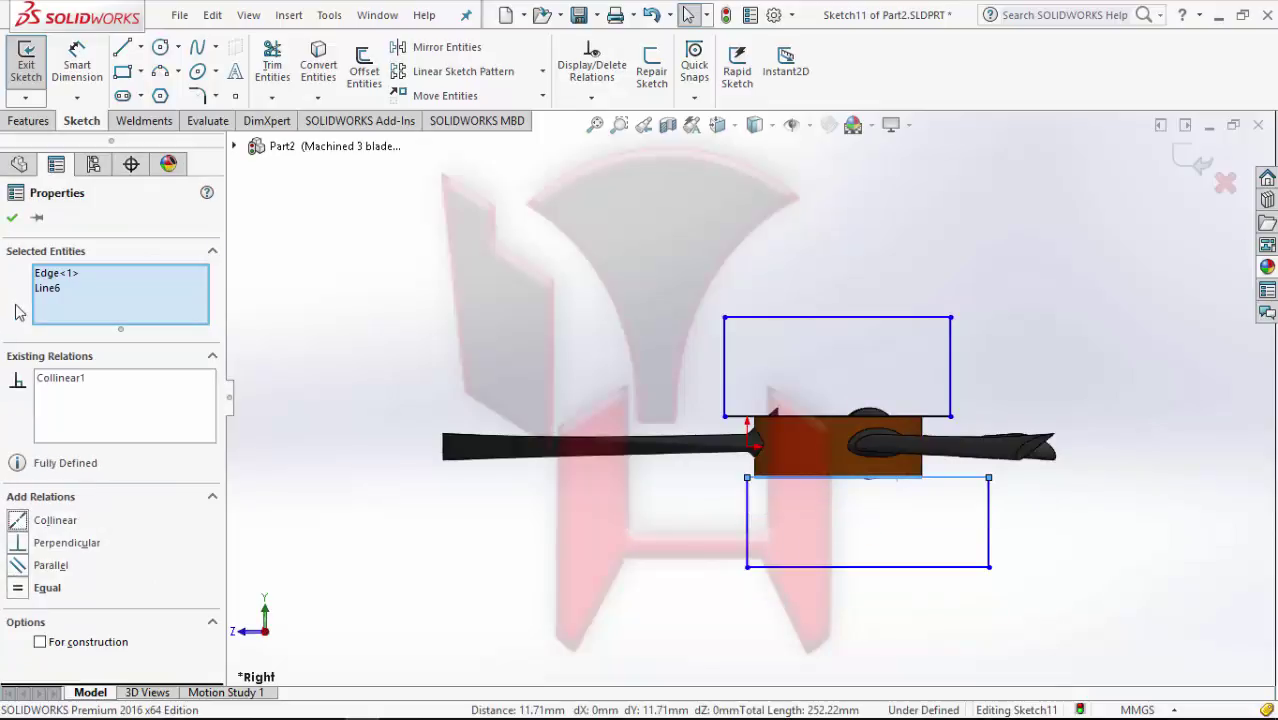
click(12, 217)
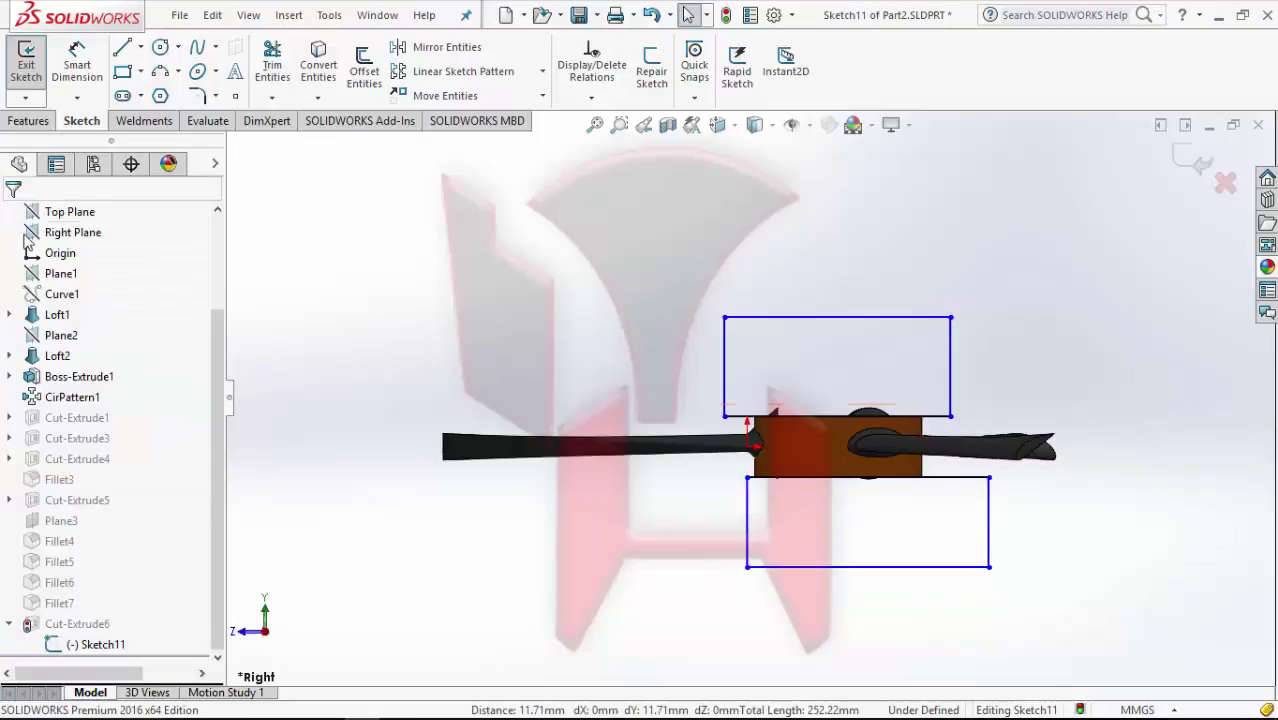
click(1185, 158)
Orbit and zoom the fan to inspect the flat-topped hub
mouse_move(909, 534)
middle_down()
mouse_move(850, 465)
mouse_move(884, 531)
mouse_move(803, 502)
middle_up()
mouse_move(909, 577)
middle_down()
mouse_move(1000, 505)
mouse_move(1107, 499)
mouse_move(1044, 548)
mouse_move(910, 582)
mouse_move(976, 528)
mouse_move(756, 443)
mouse_move(822, 491)
mouse_move(815, 551)
mouse_move(887, 497)
mouse_move(913, 542)
mouse_move(799, 434)
mouse_move(773, 503)
middle_up()
scroll(800, 420, down, 3)
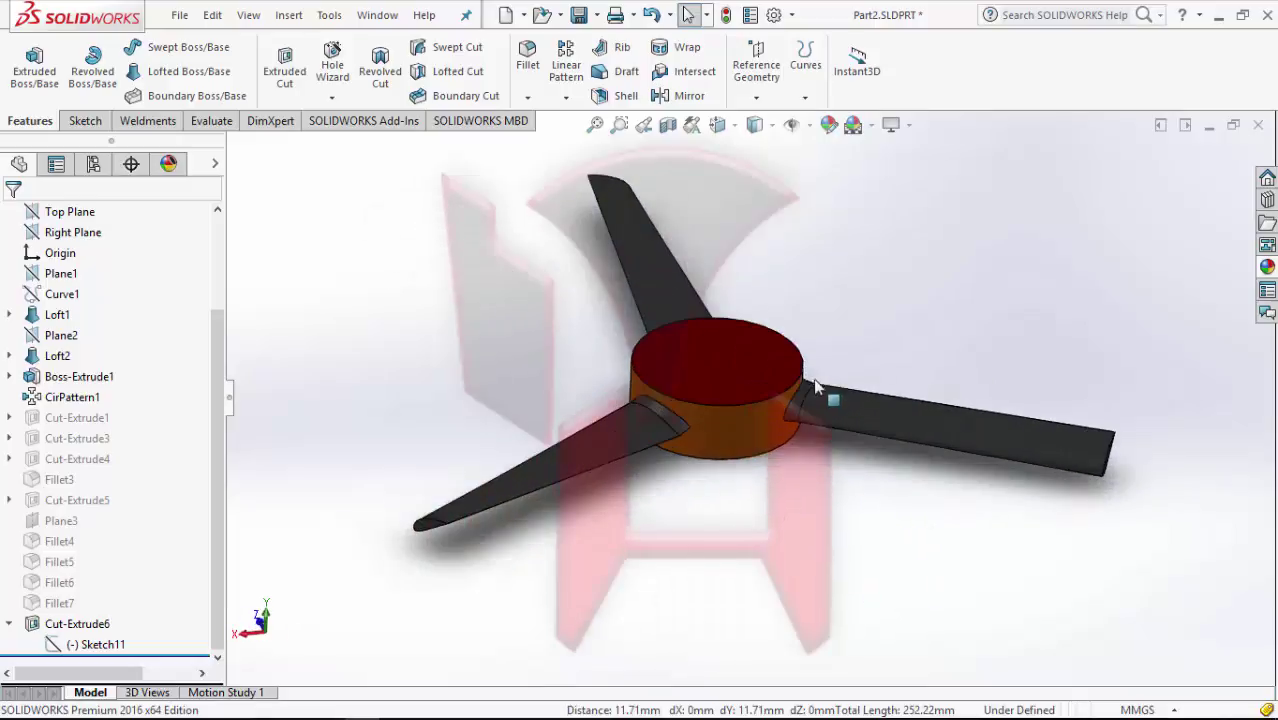
middle_drag(845, 363, 893, 354)
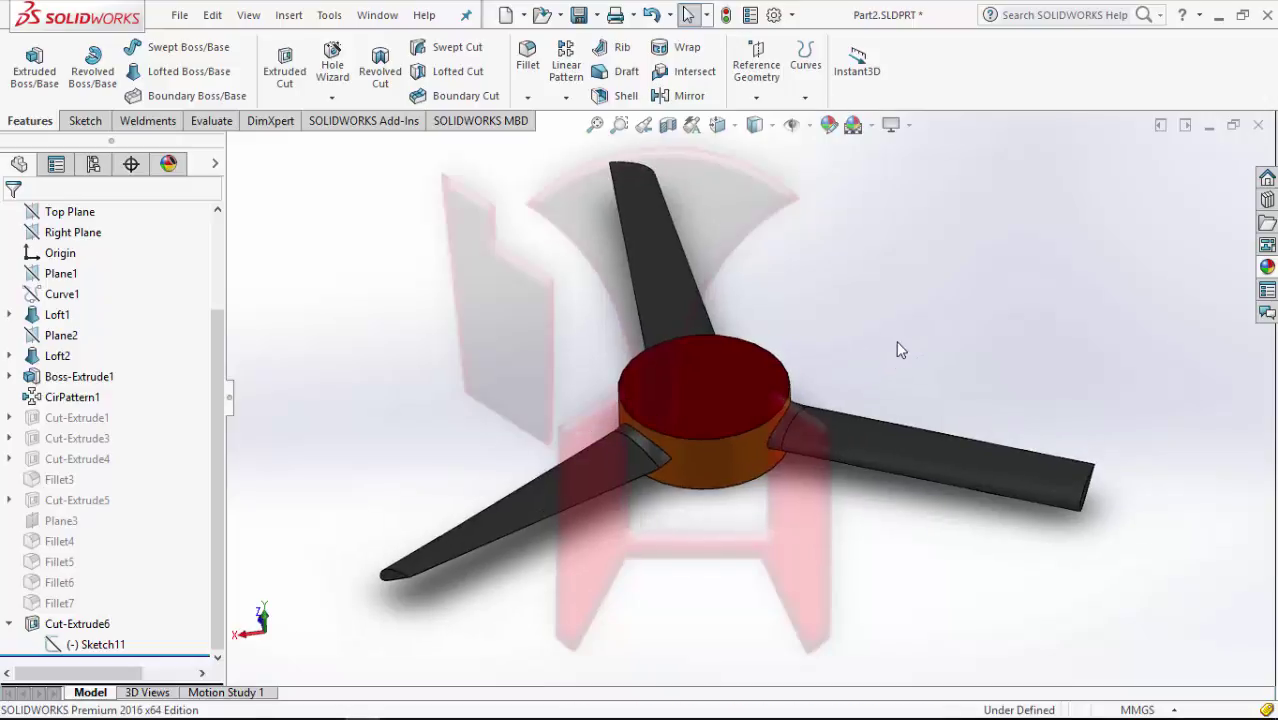
scroll(672, 455, down, 2)
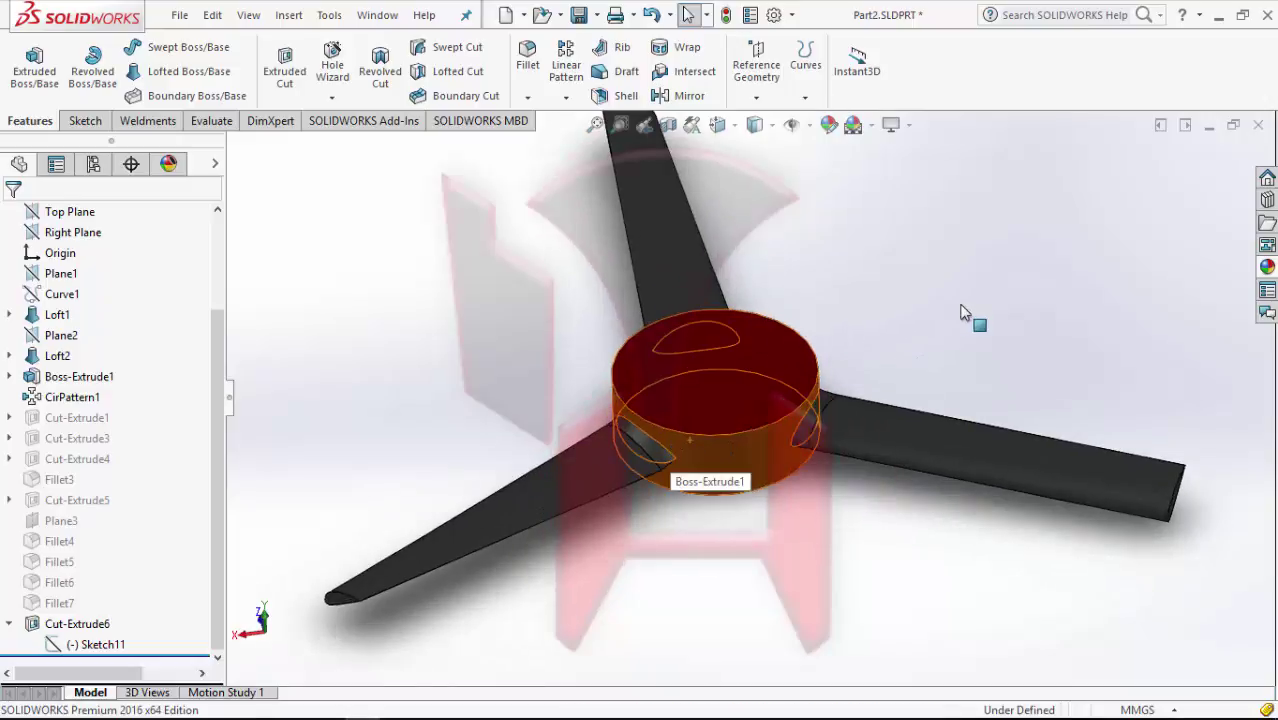
Round the hub's top circular edge with a 2mm fillet
click(531, 75)
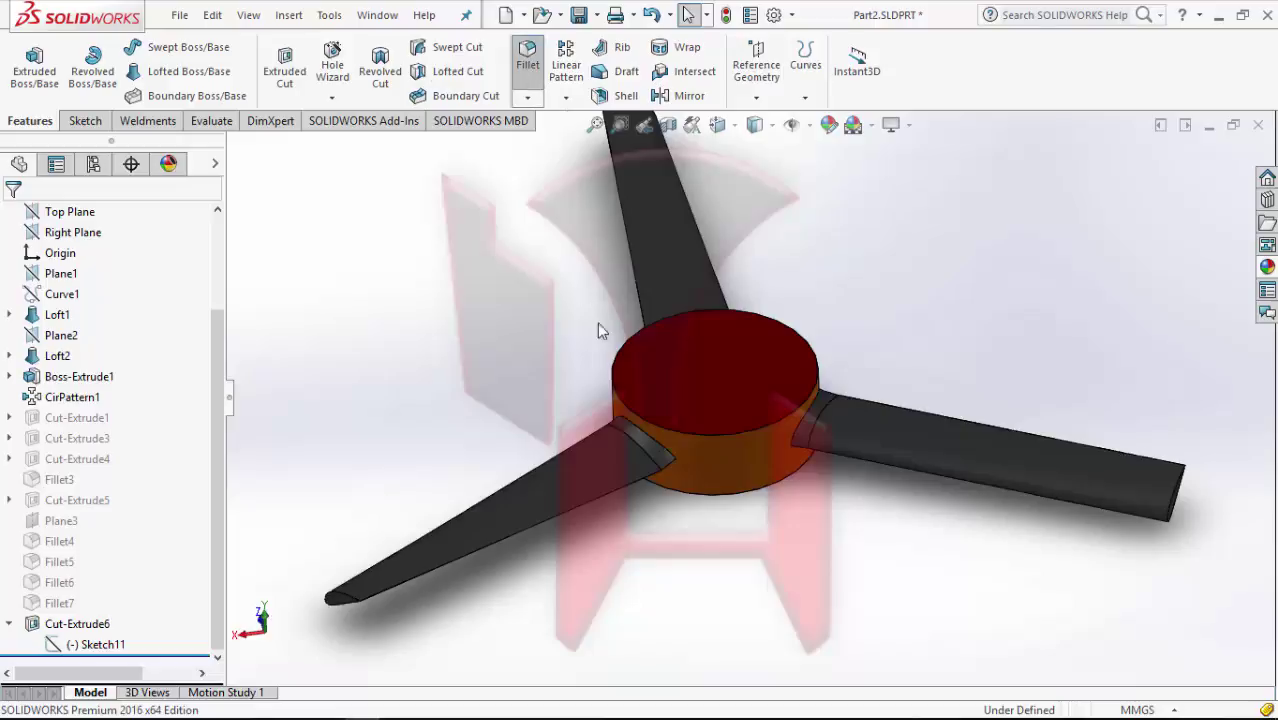
click(613, 386)
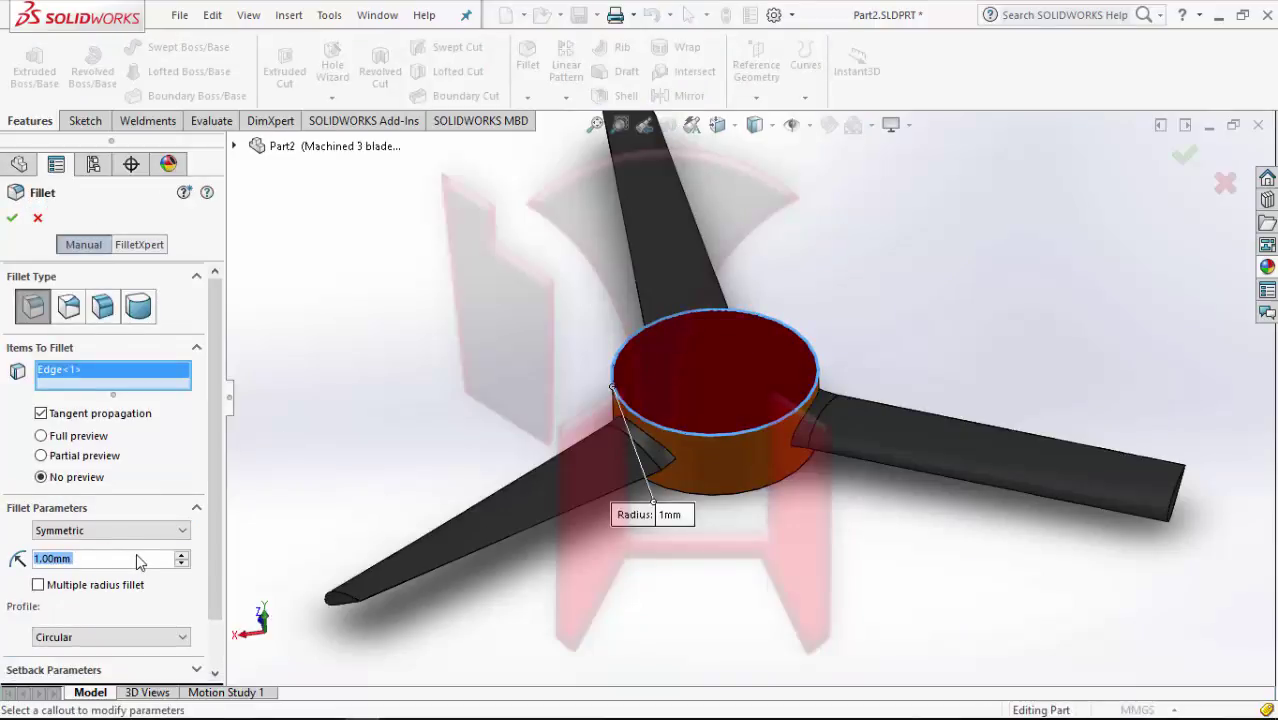
text(2)
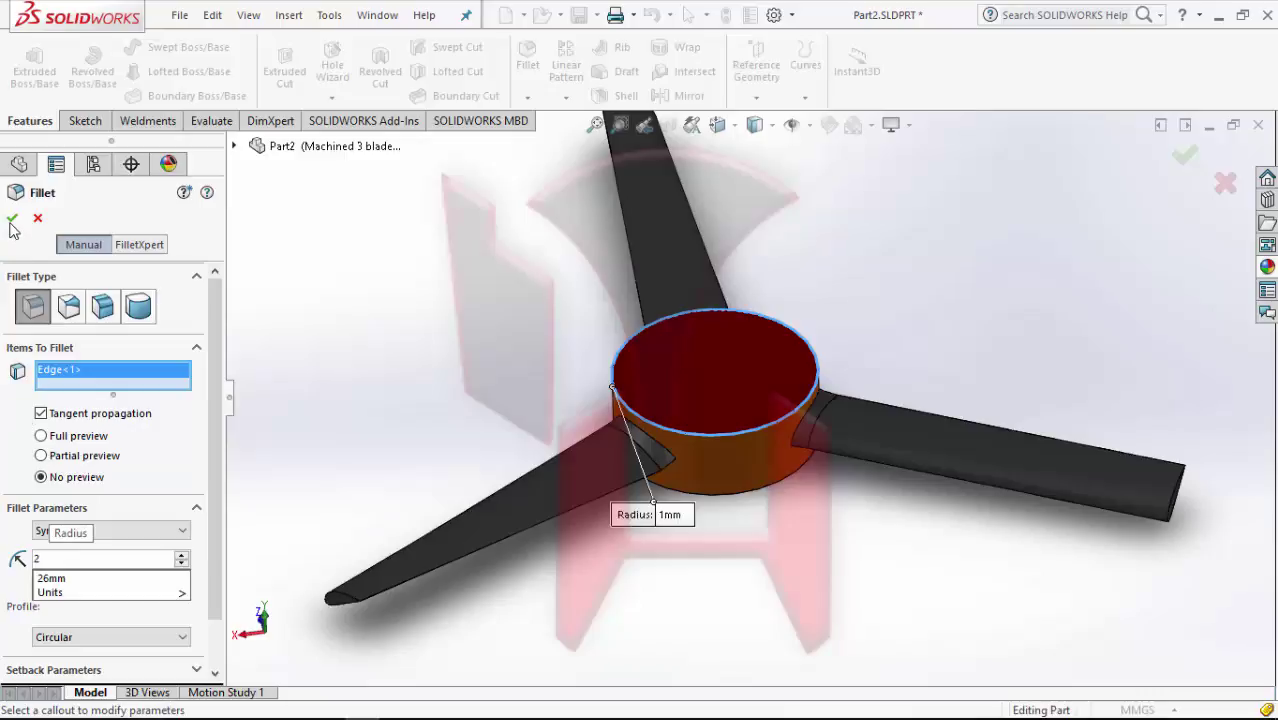
click(11, 220)
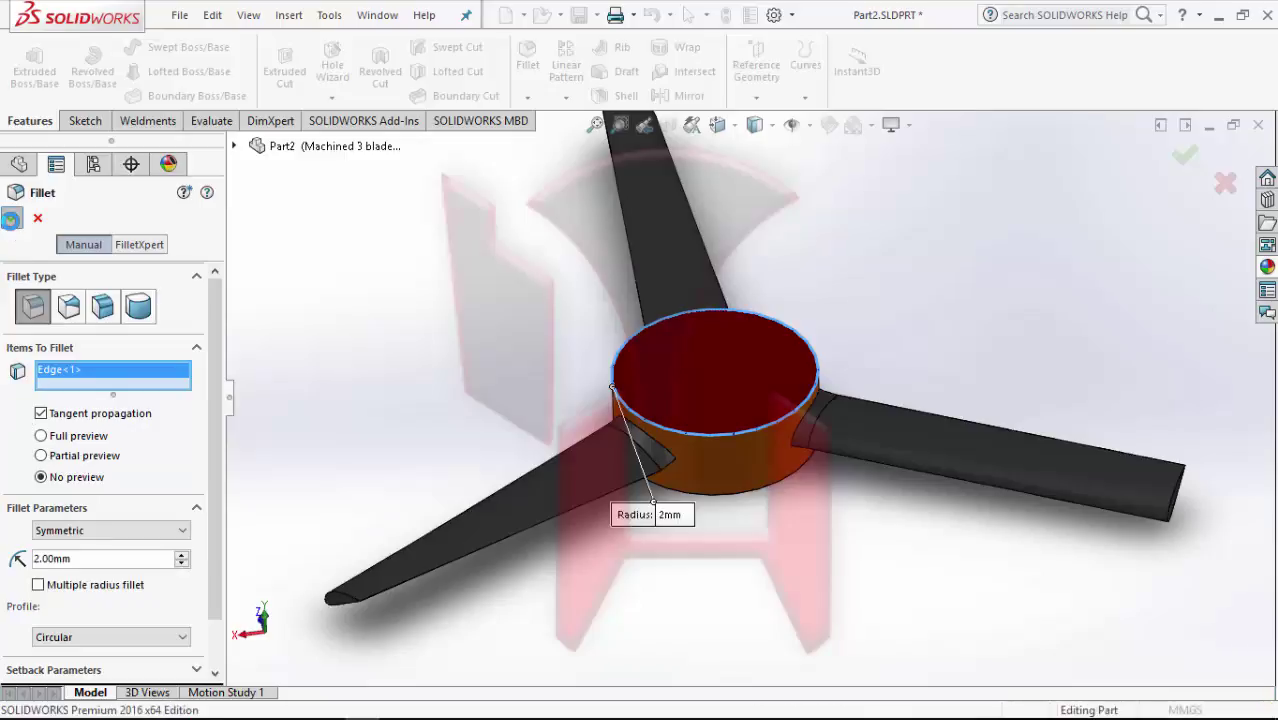
click(11, 220)
middle_drag(967, 343, 933, 374)
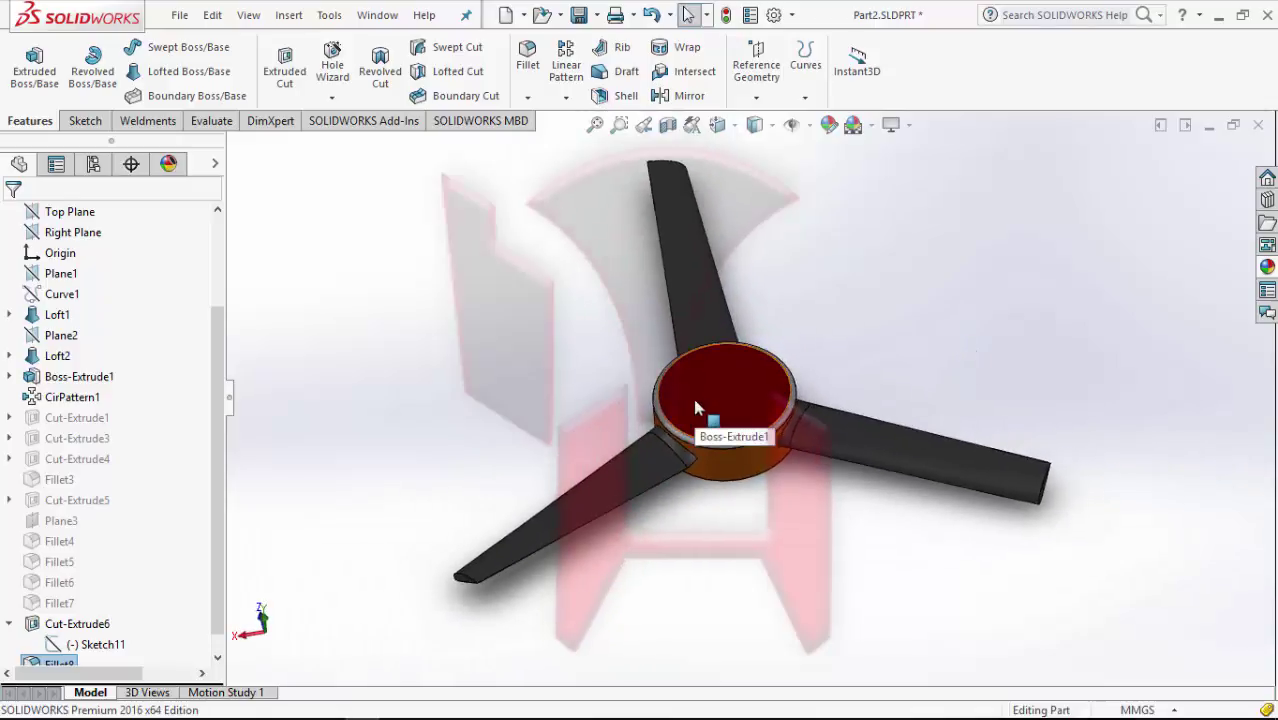
click(697, 406)
Start Sketch12 on the hub's top face and view it normal to the plane
click(762, 343)
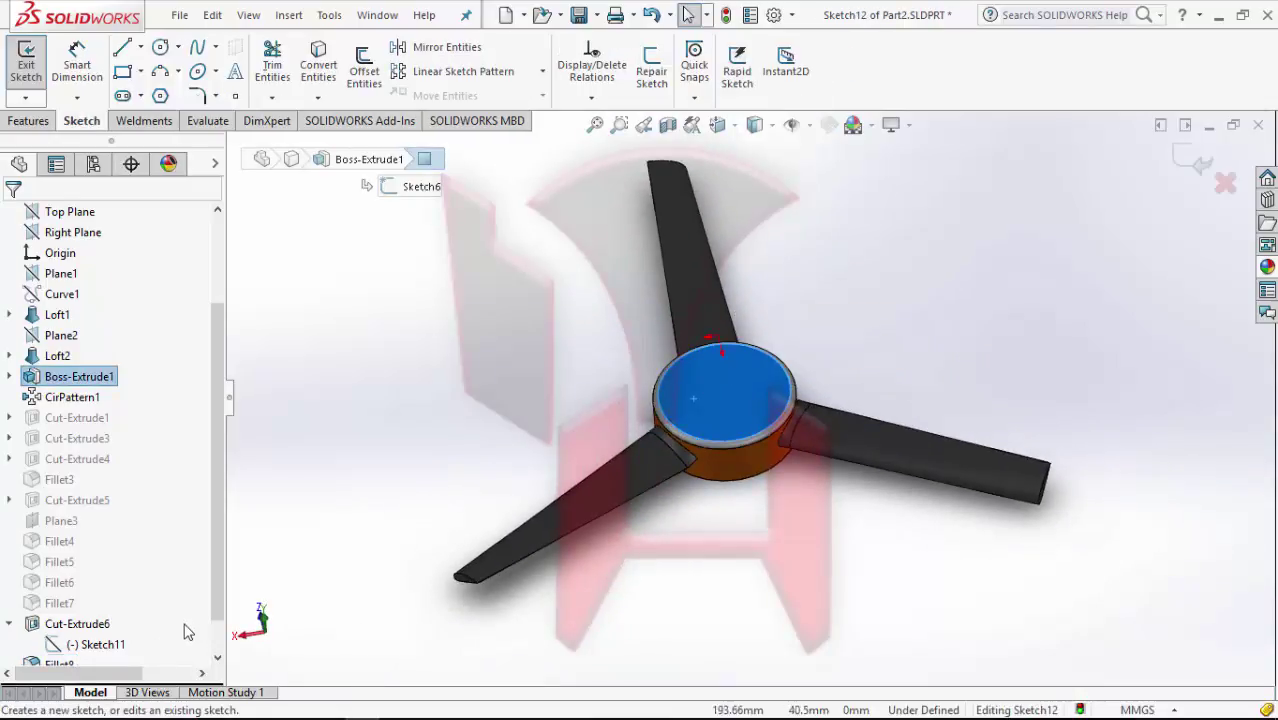
scroll(150, 640, down, 1)
click(113, 650)
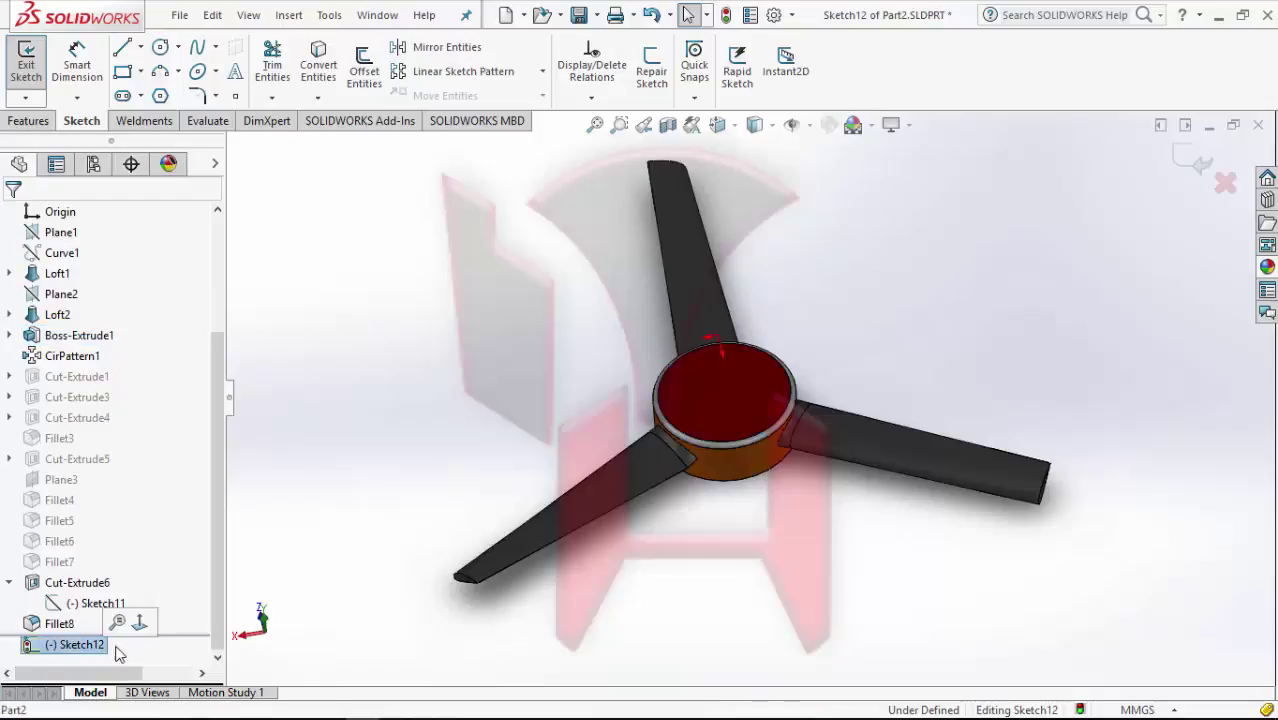
click(138, 630)
click(860, 316)
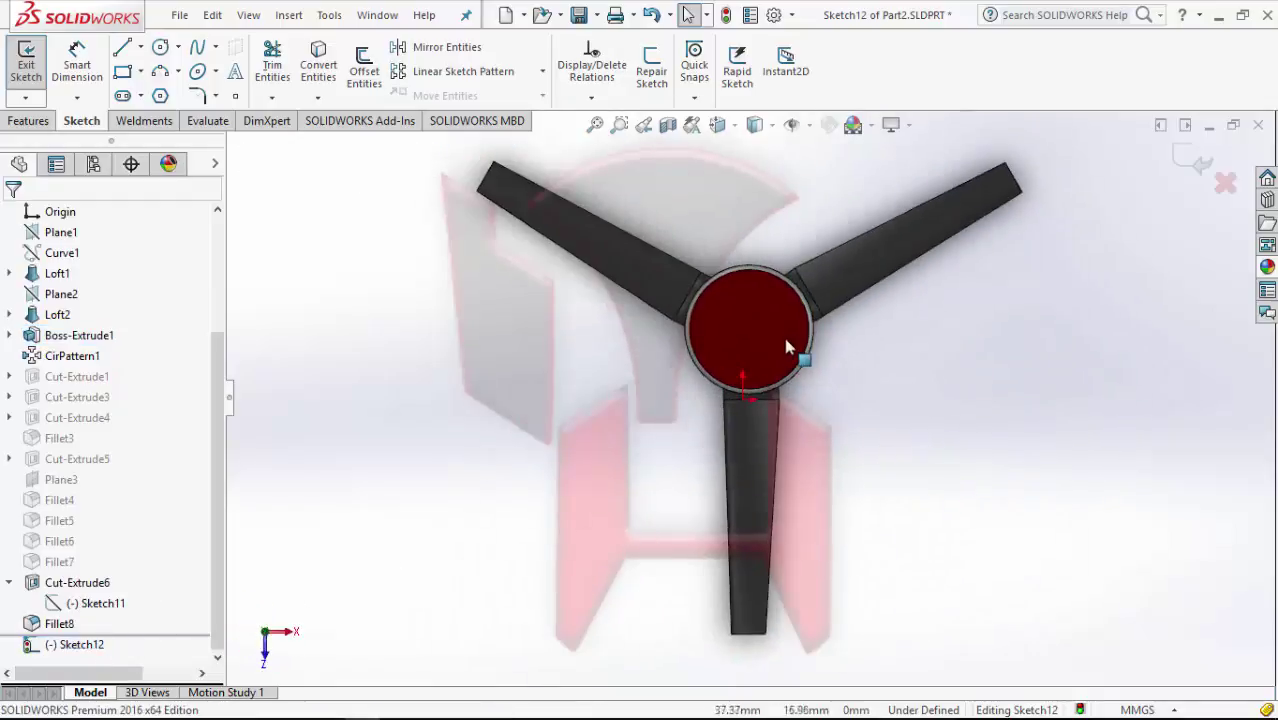
Draw three concentric circles at the hub centre, the largest on the hub's outer edge
click(159, 50)
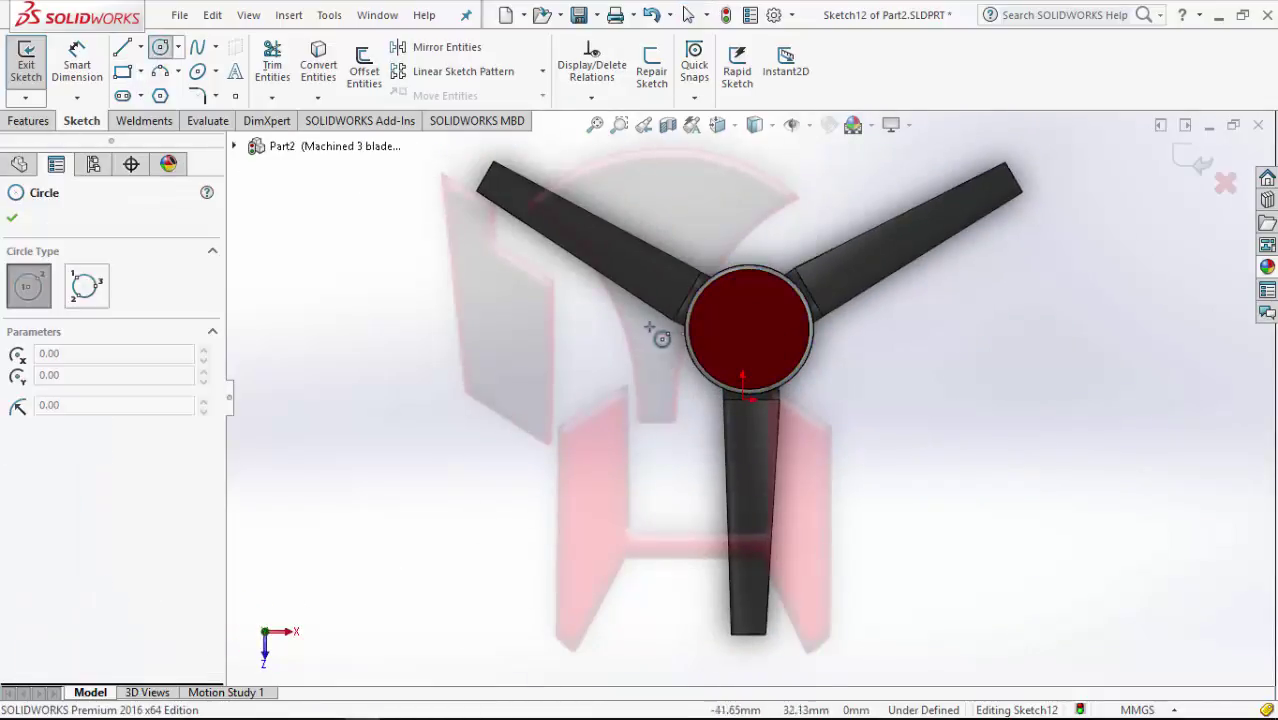
click(760, 342)
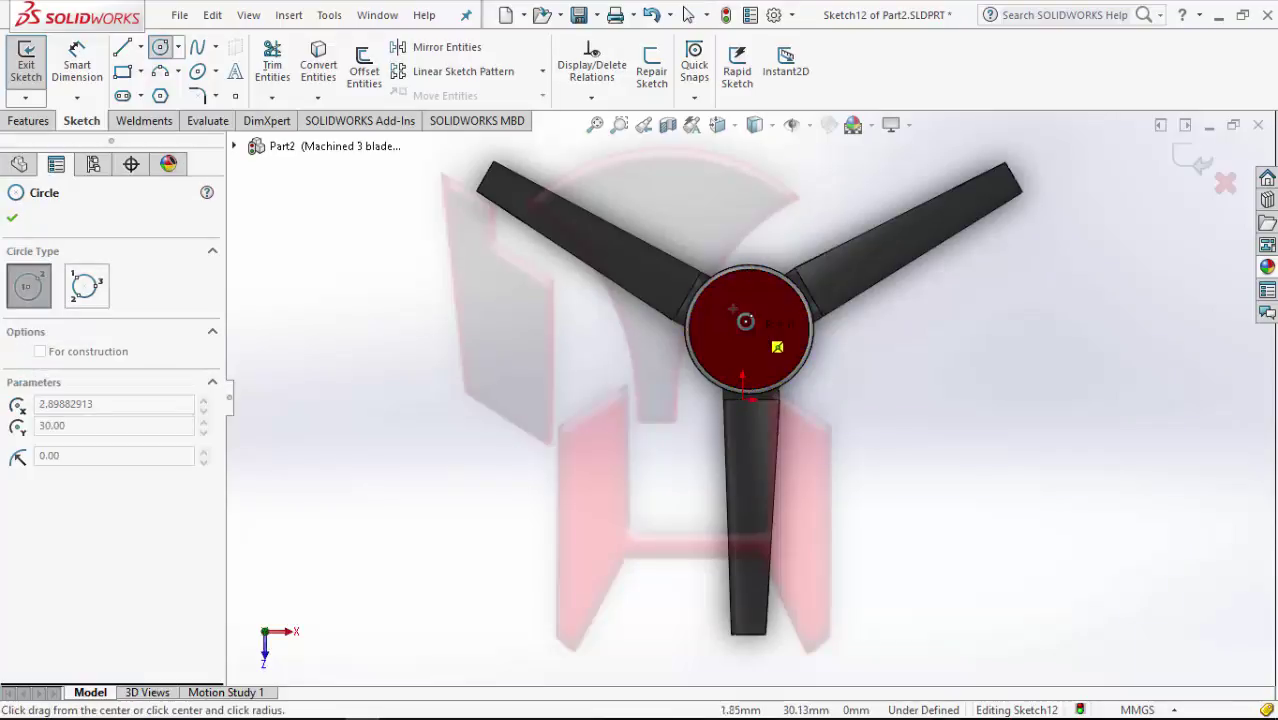
click(740, 311)
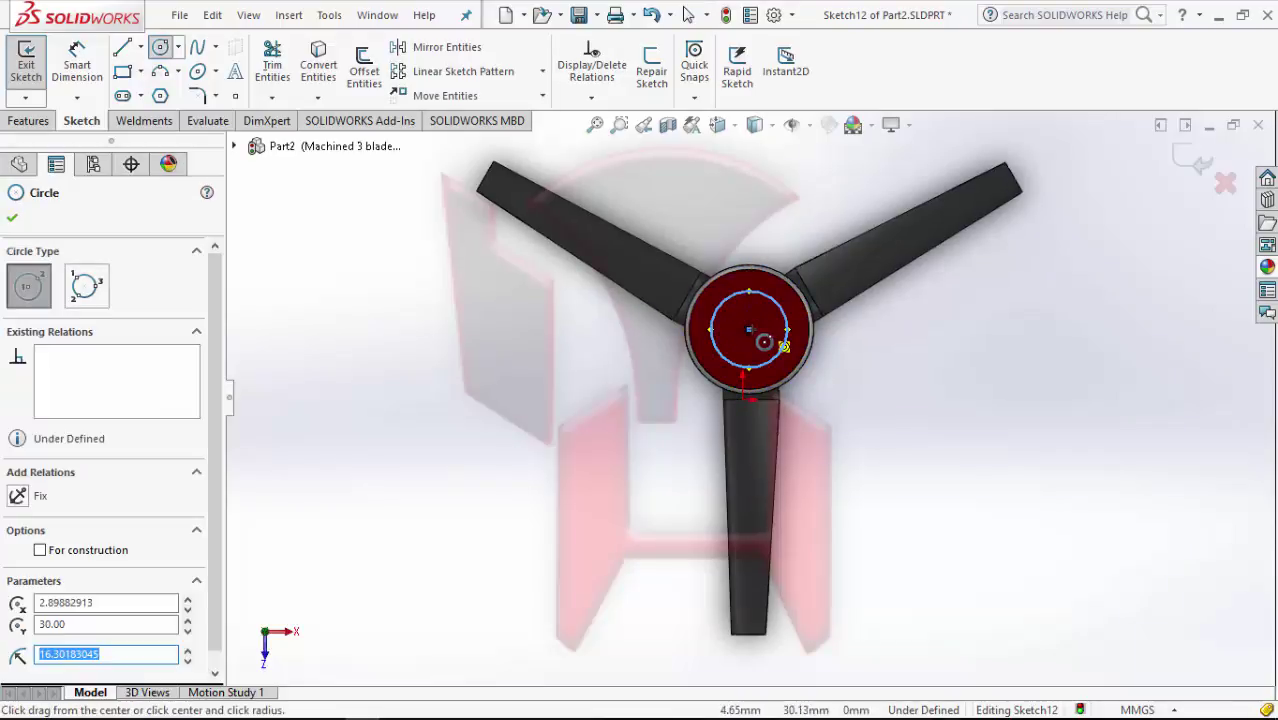
click(757, 325)
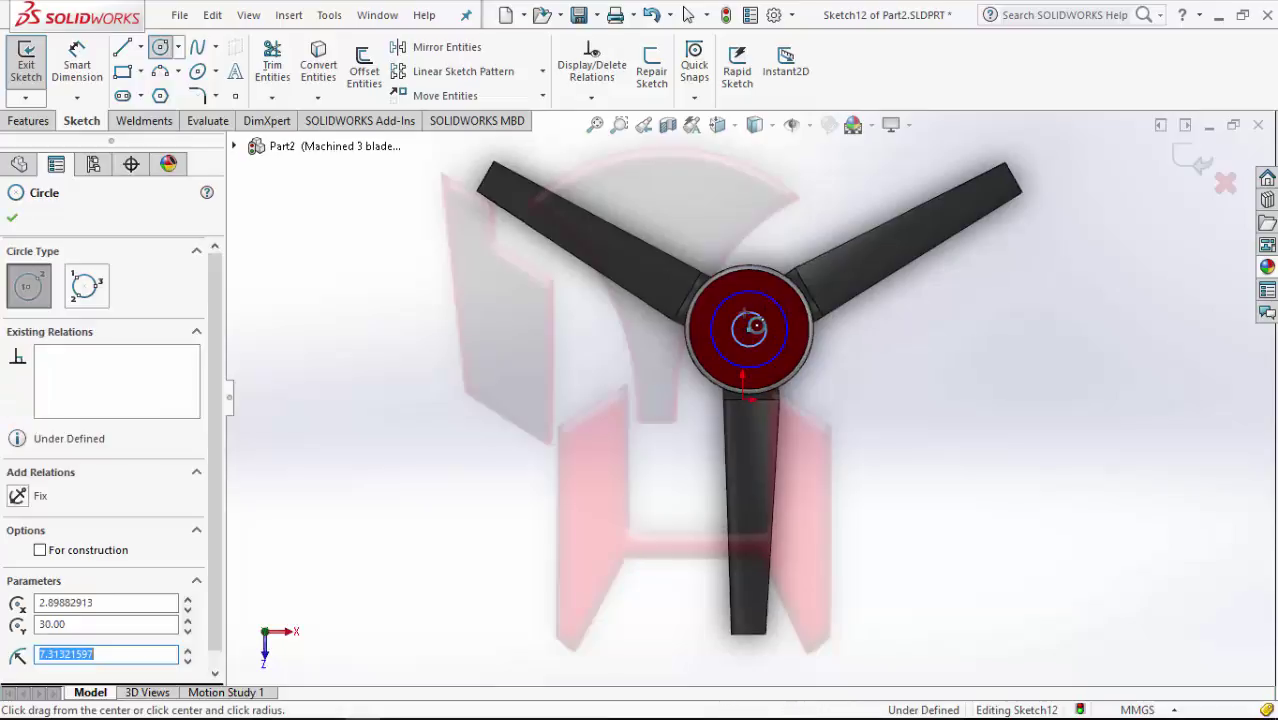
key(Escape)
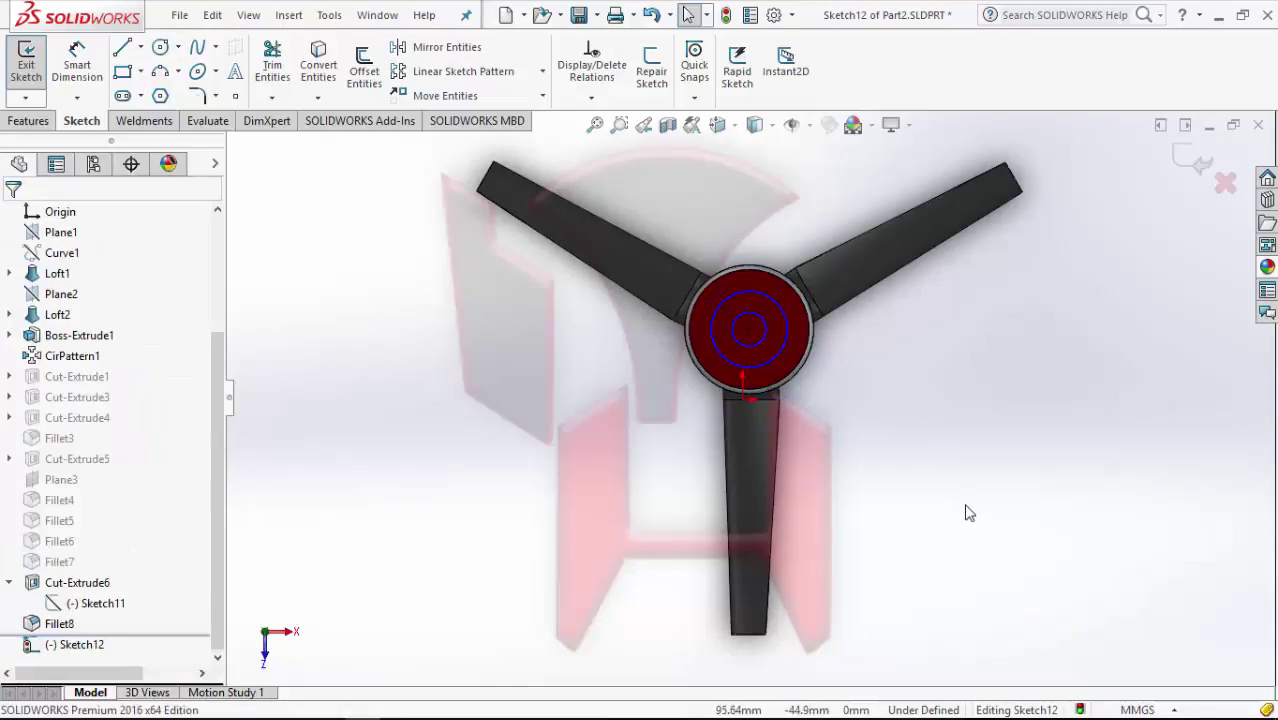
key(d)
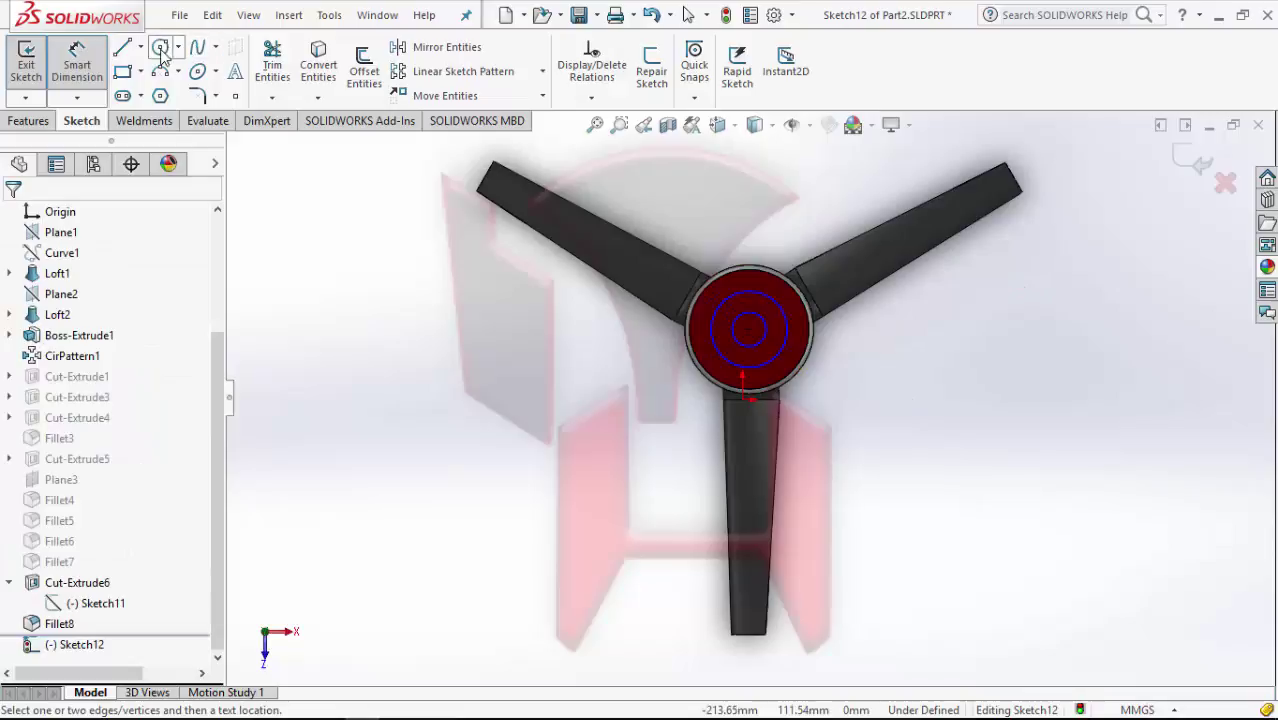
click(160, 49)
click(749, 329)
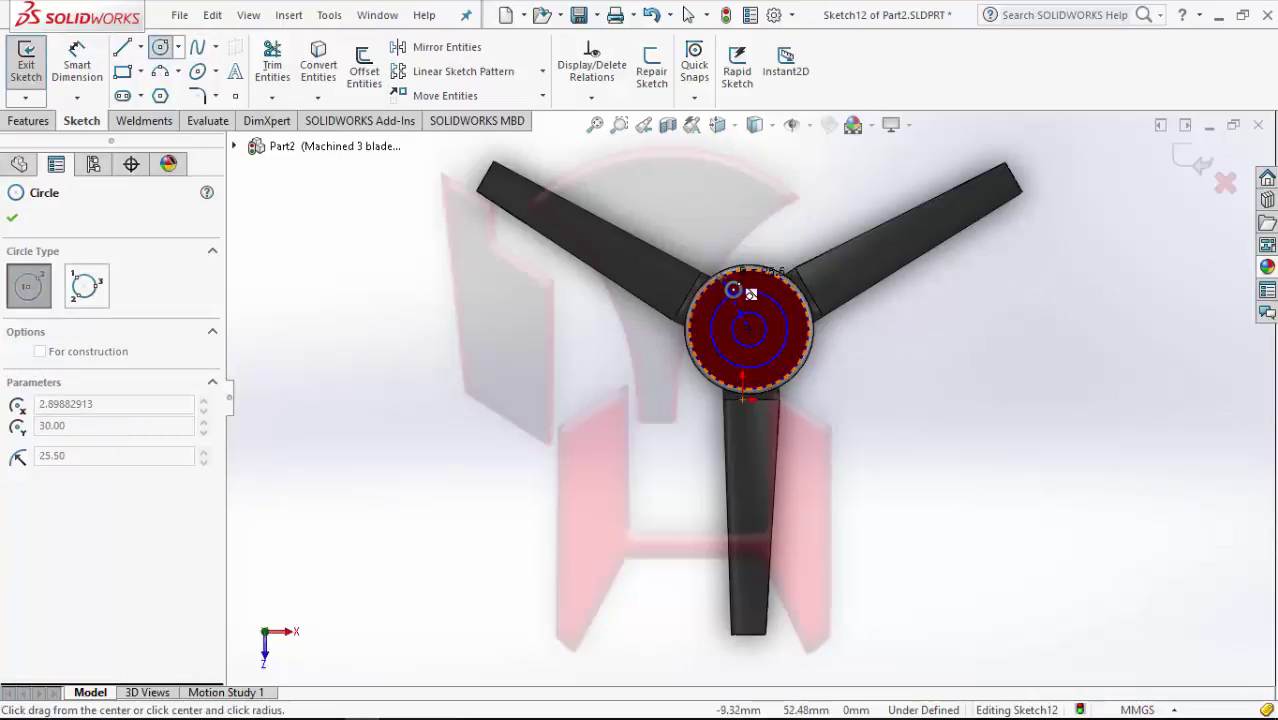
click(748, 268)
key(Escape)
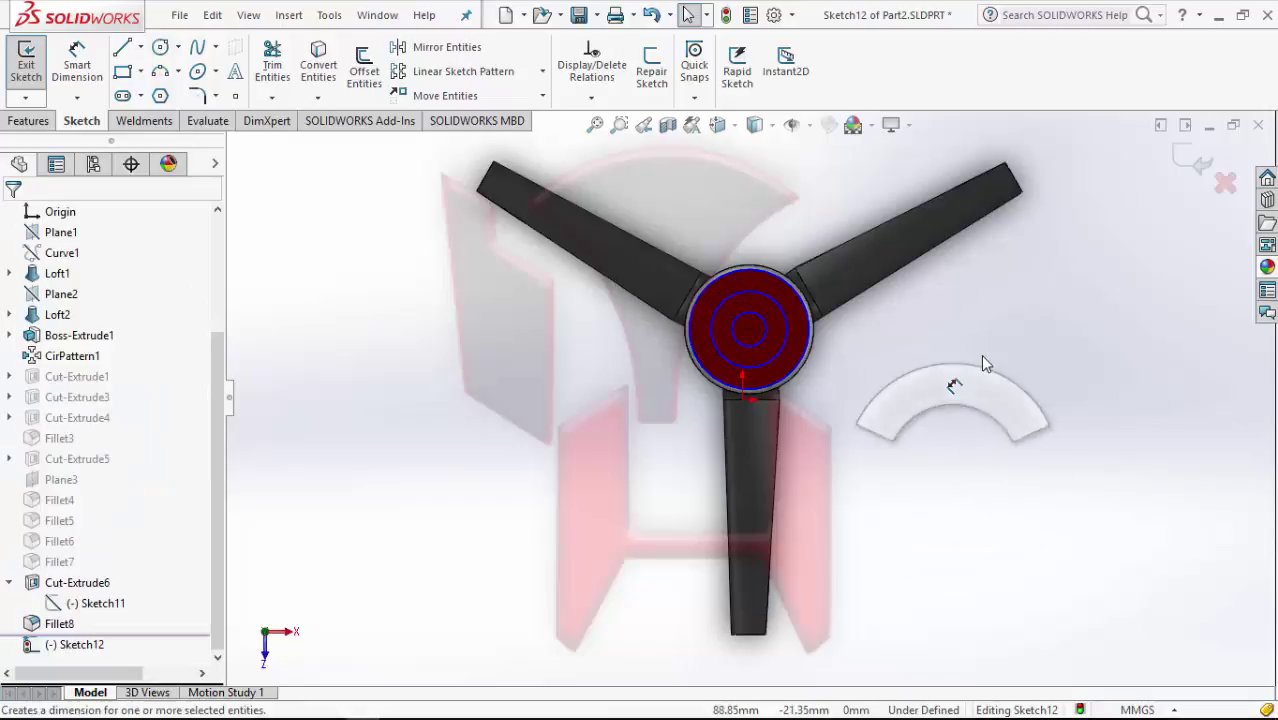
Dimension the small and middle circles to Ø15 and Ø32 mm
right_drag(960, 474, 980, 356)
scroll(750, 330, down, 2)
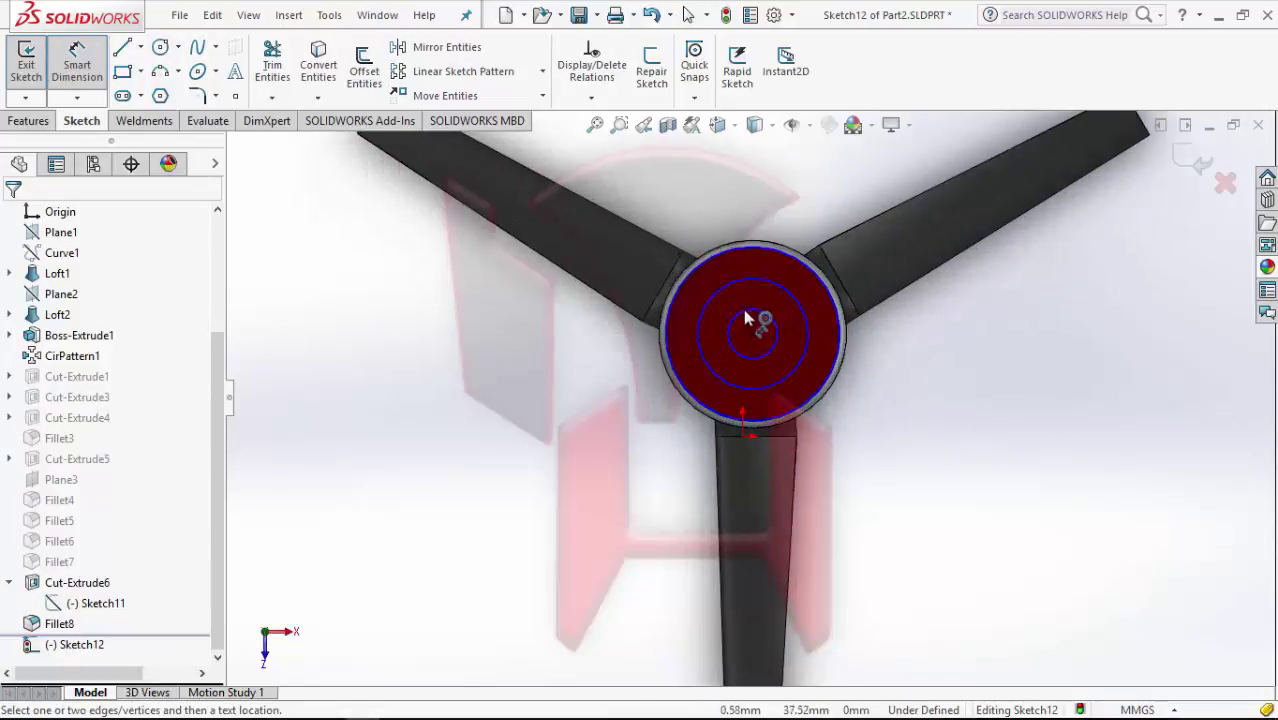
click(762, 314)
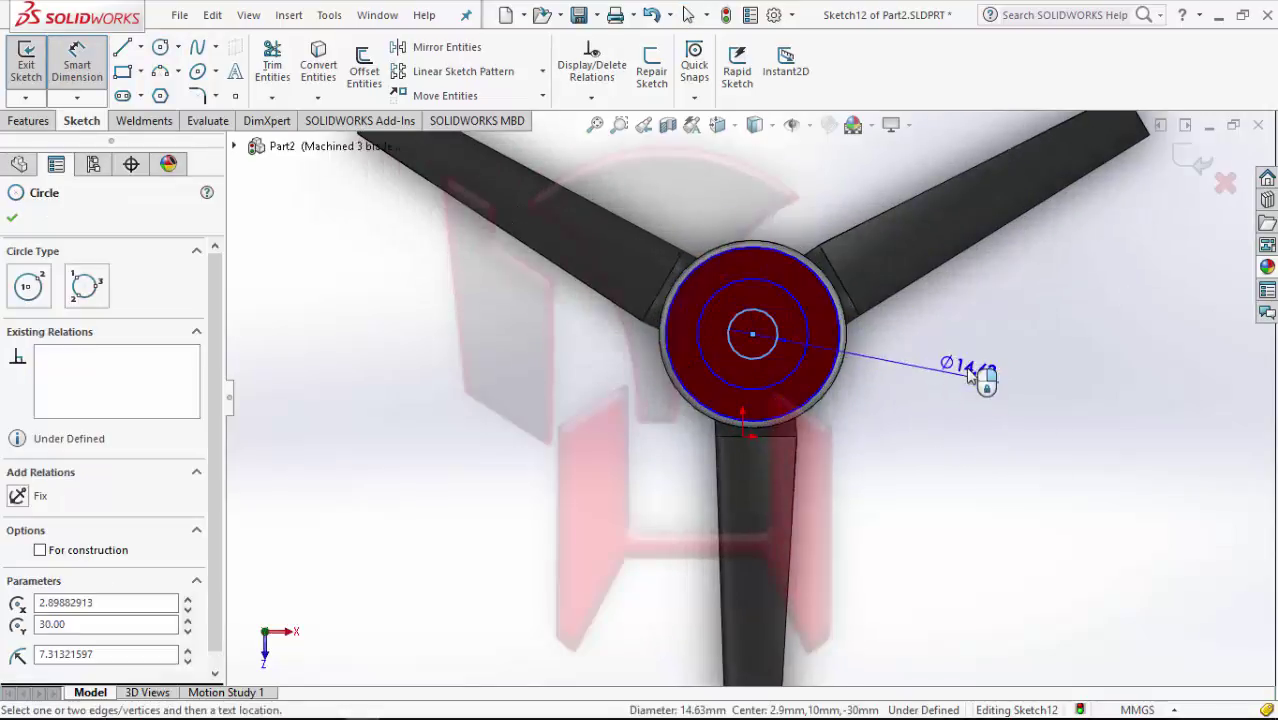
click(976, 376)
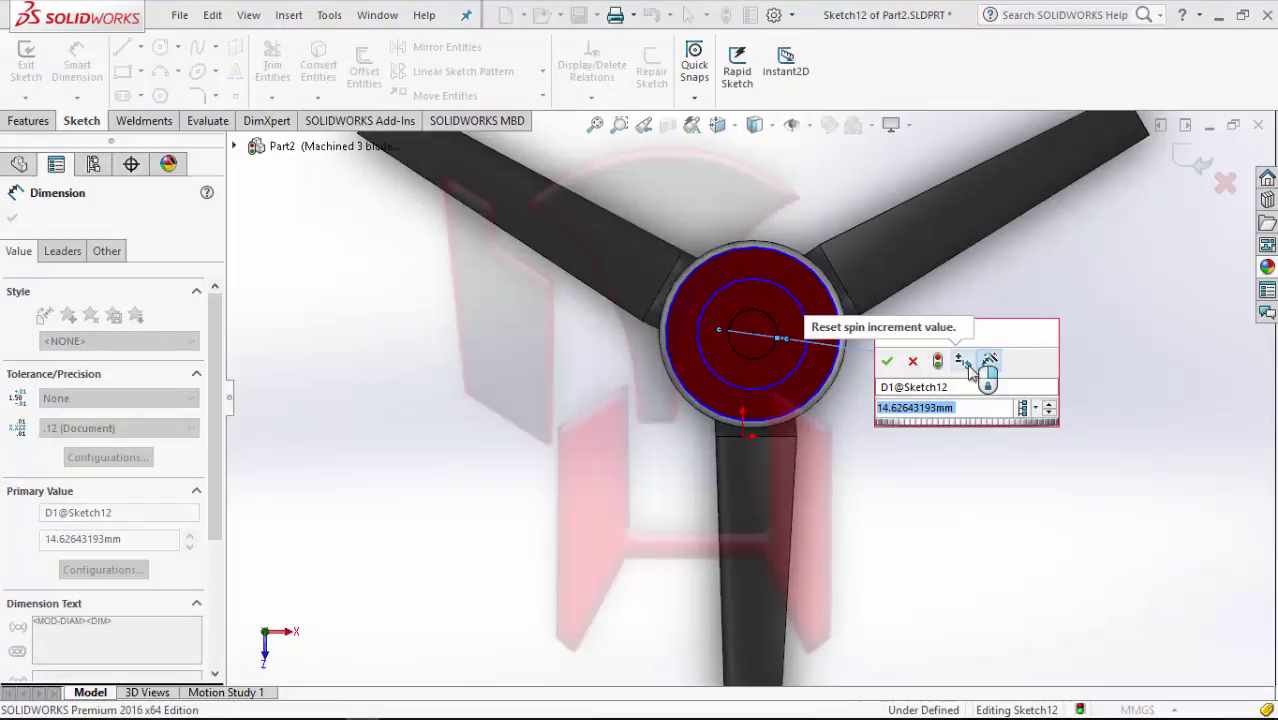
text(15)
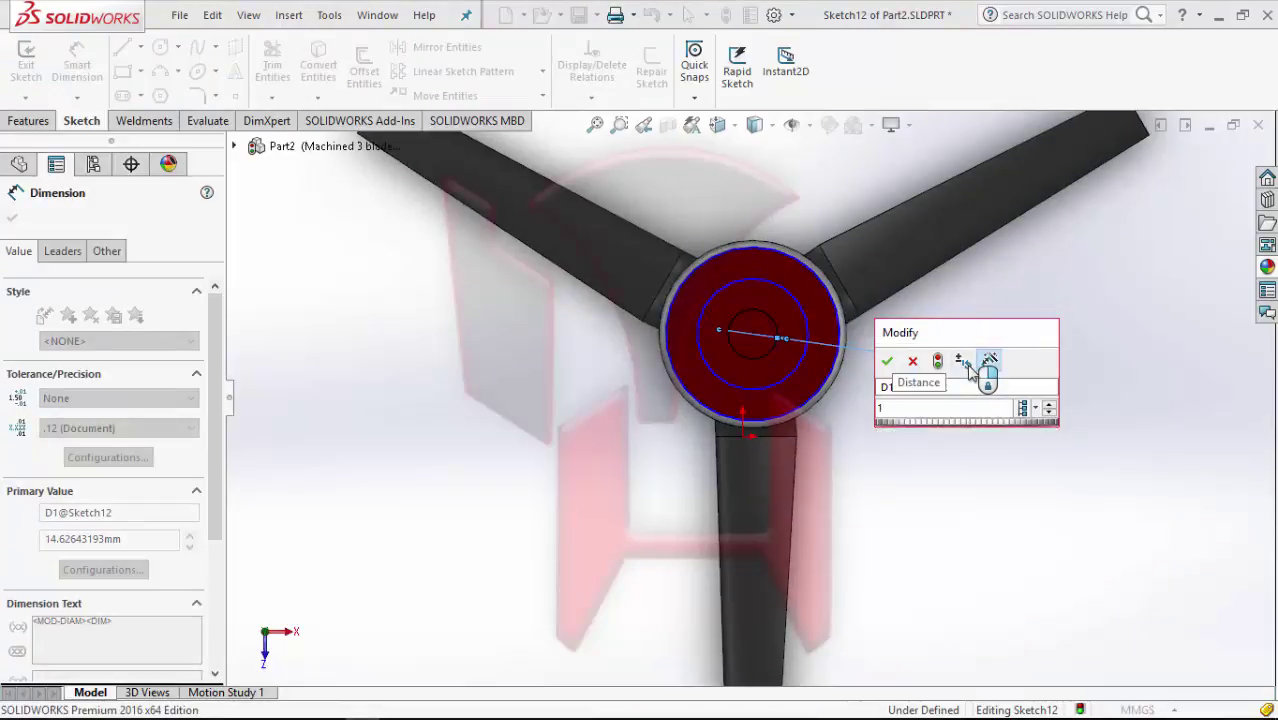
key(Return)
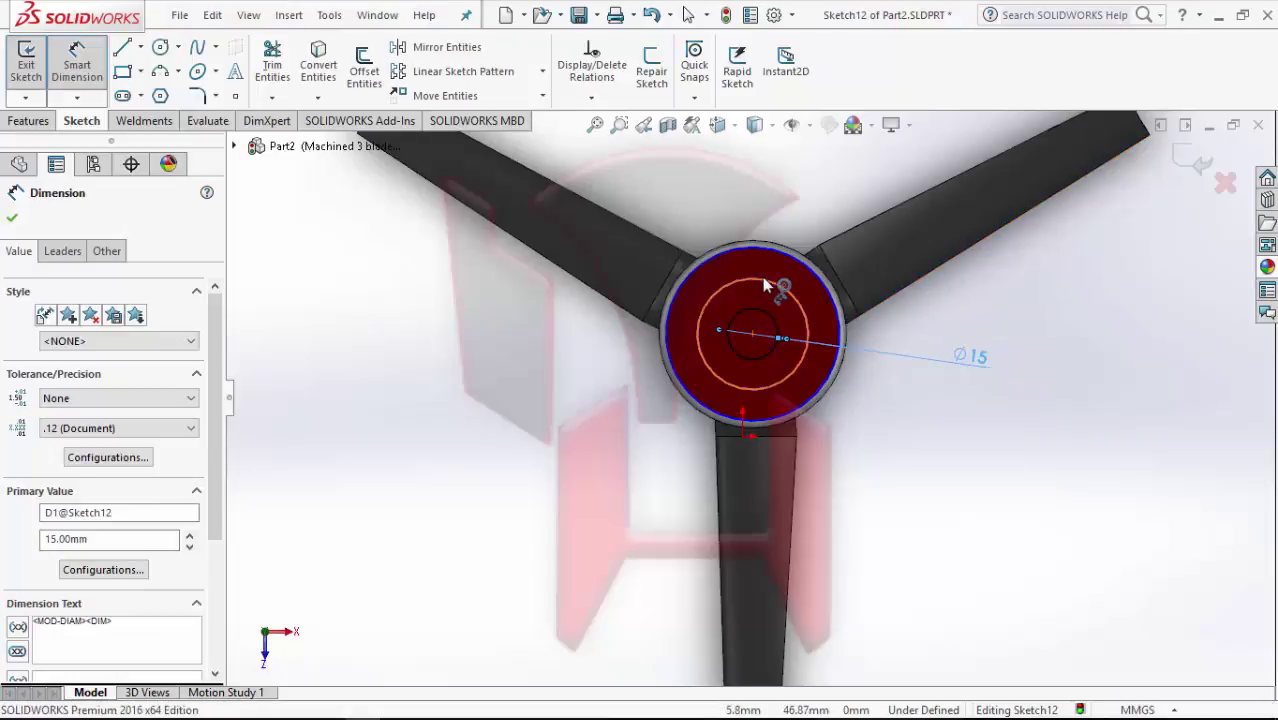
click(828, 282)
click(1062, 497)
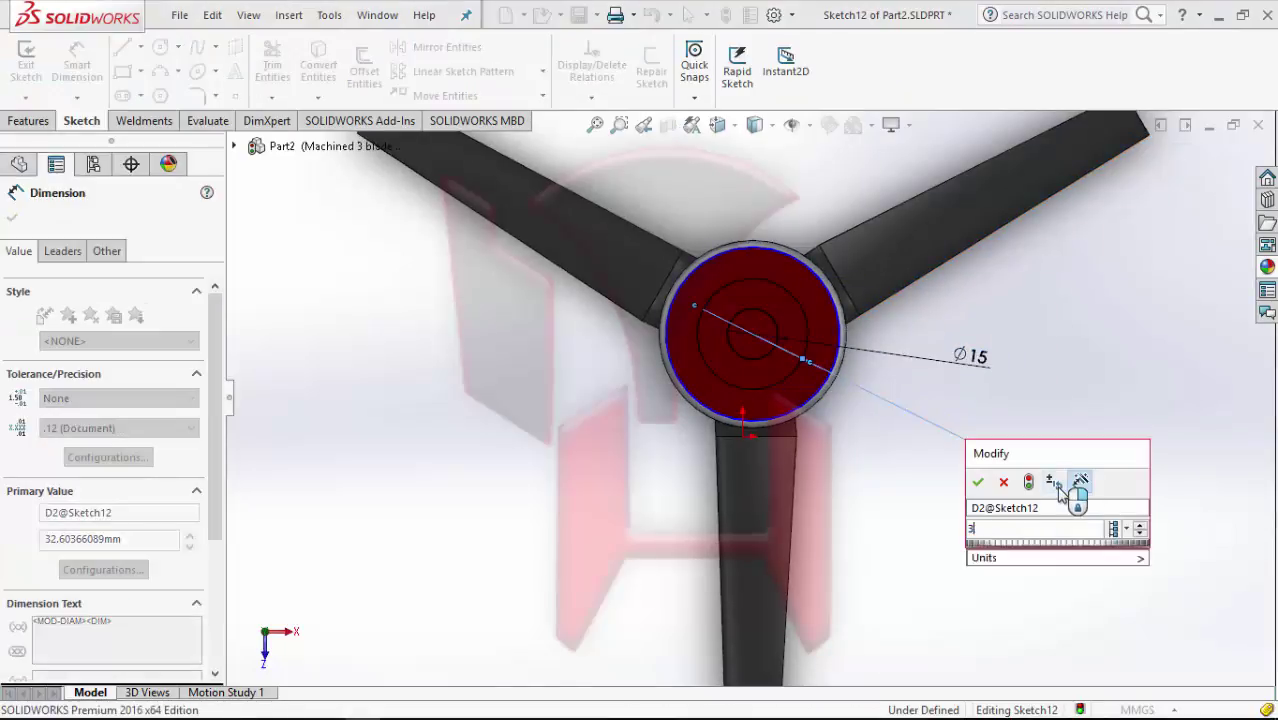
text(32)
key(Return)
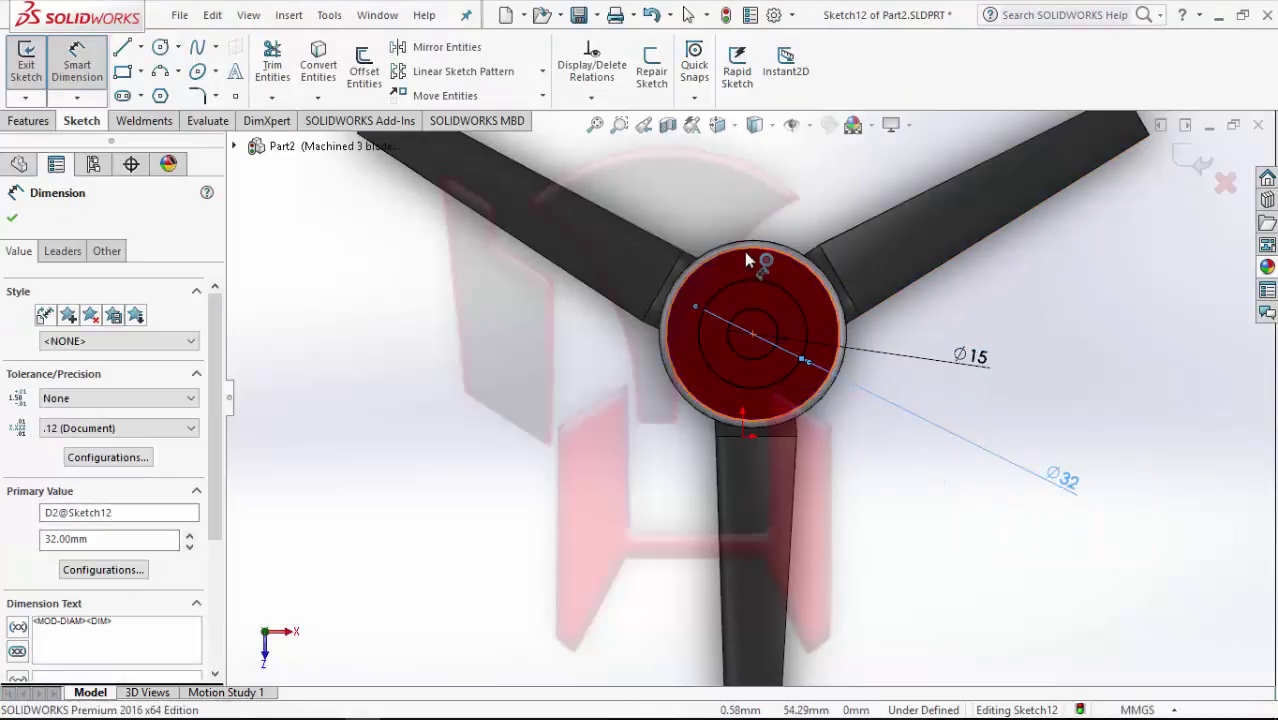
Dimension the outer circle to Ø50 mm and exit the fully defined sketch
click(740, 262)
click(1030, 285)
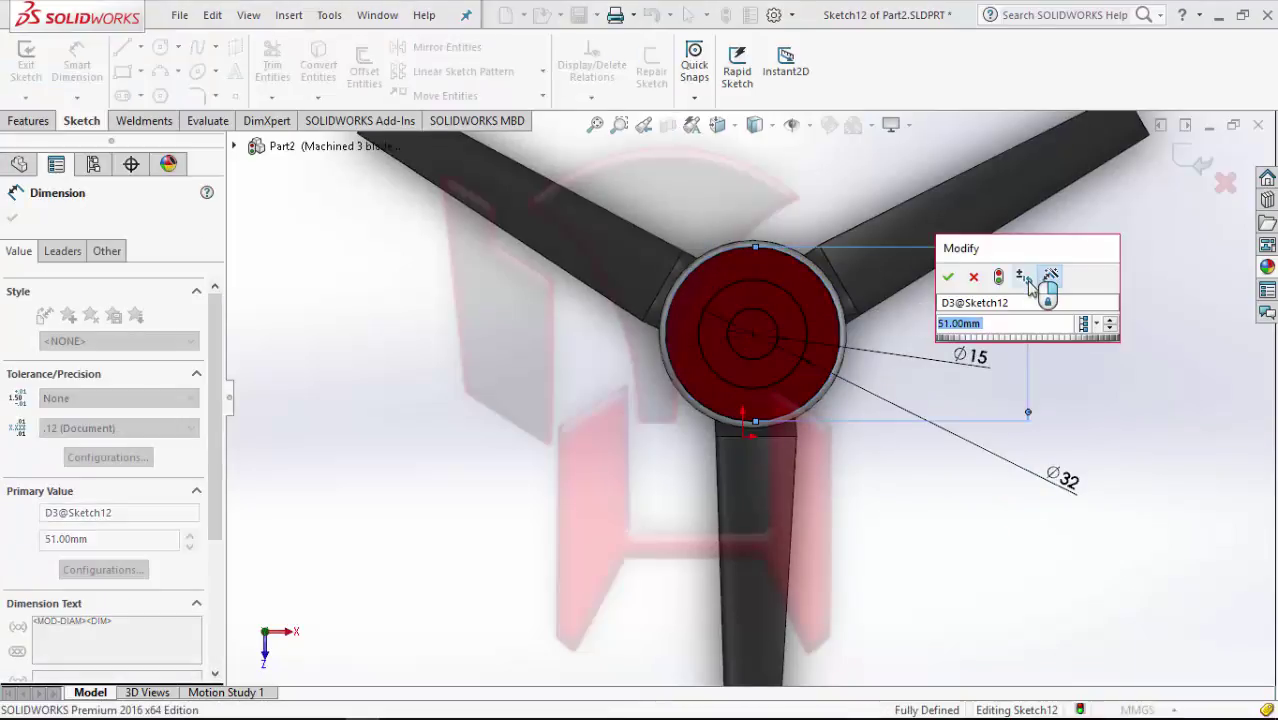
text(5)
key(Return)
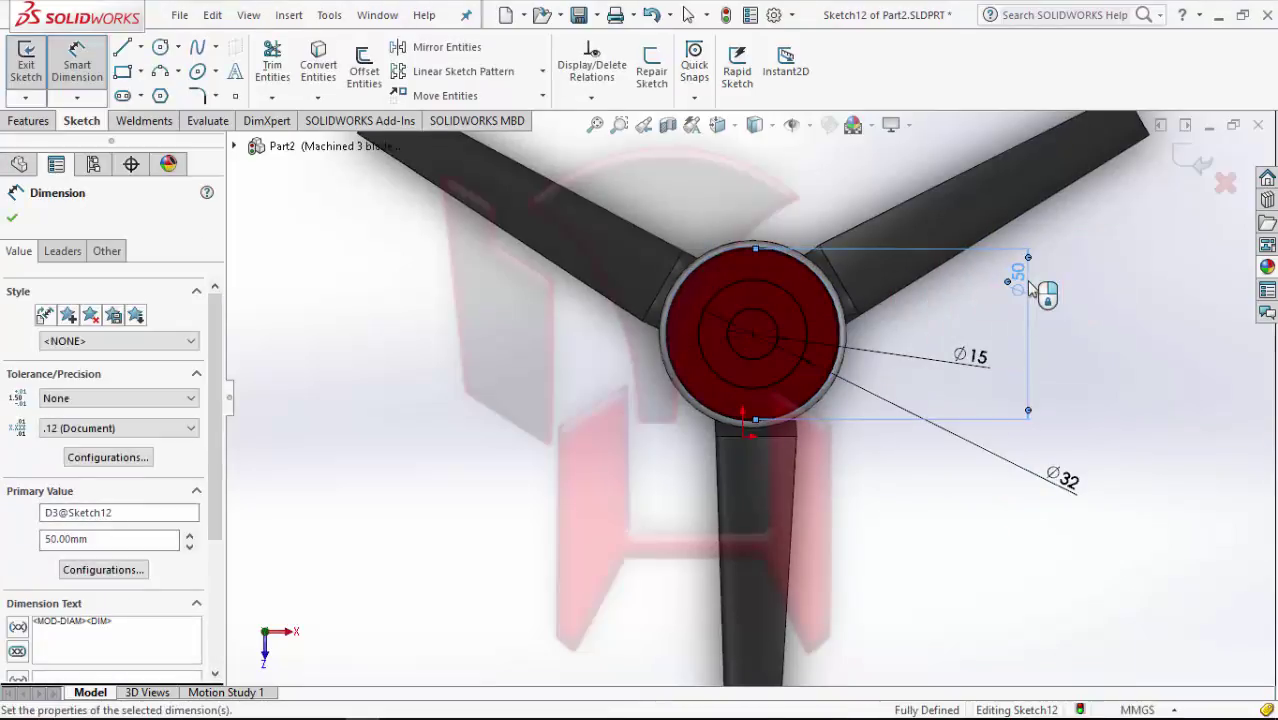
click(1197, 163)
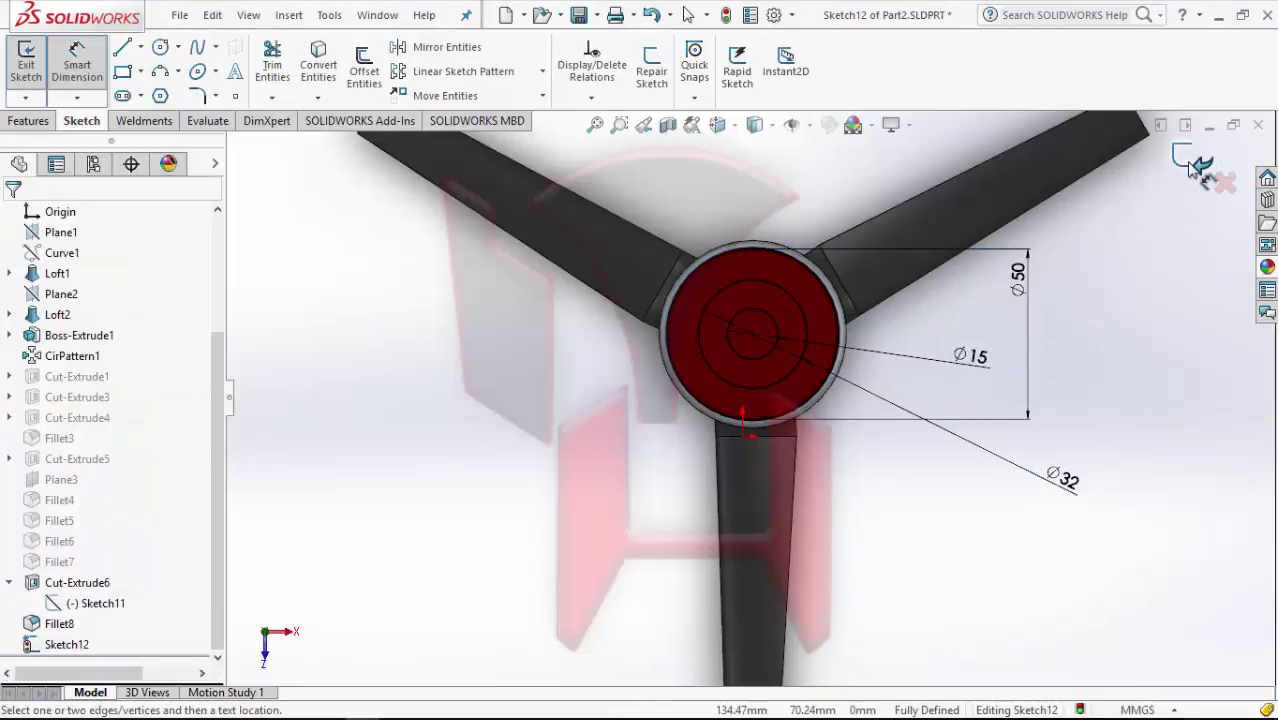
click(1195, 162)
Cut the Sketch12 ring between Ø32 and Ø50 to a Blind depth of 2 mm
click(985, 553)
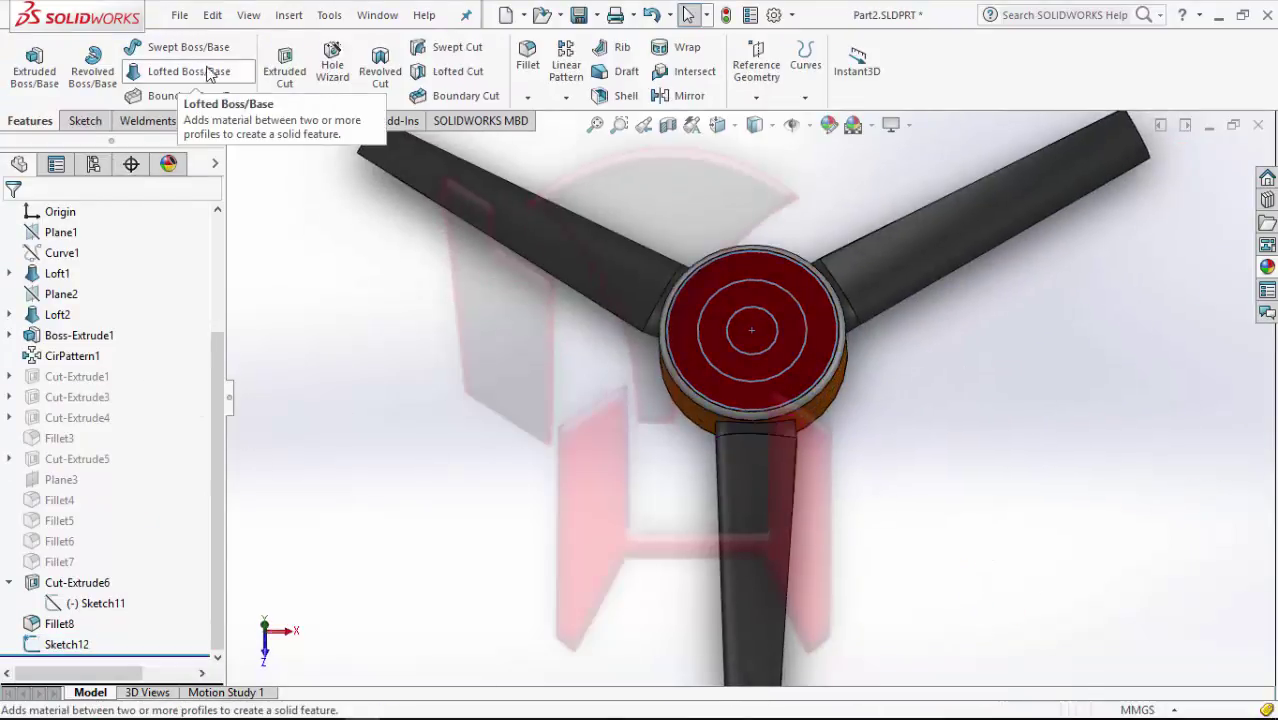
click(284, 62)
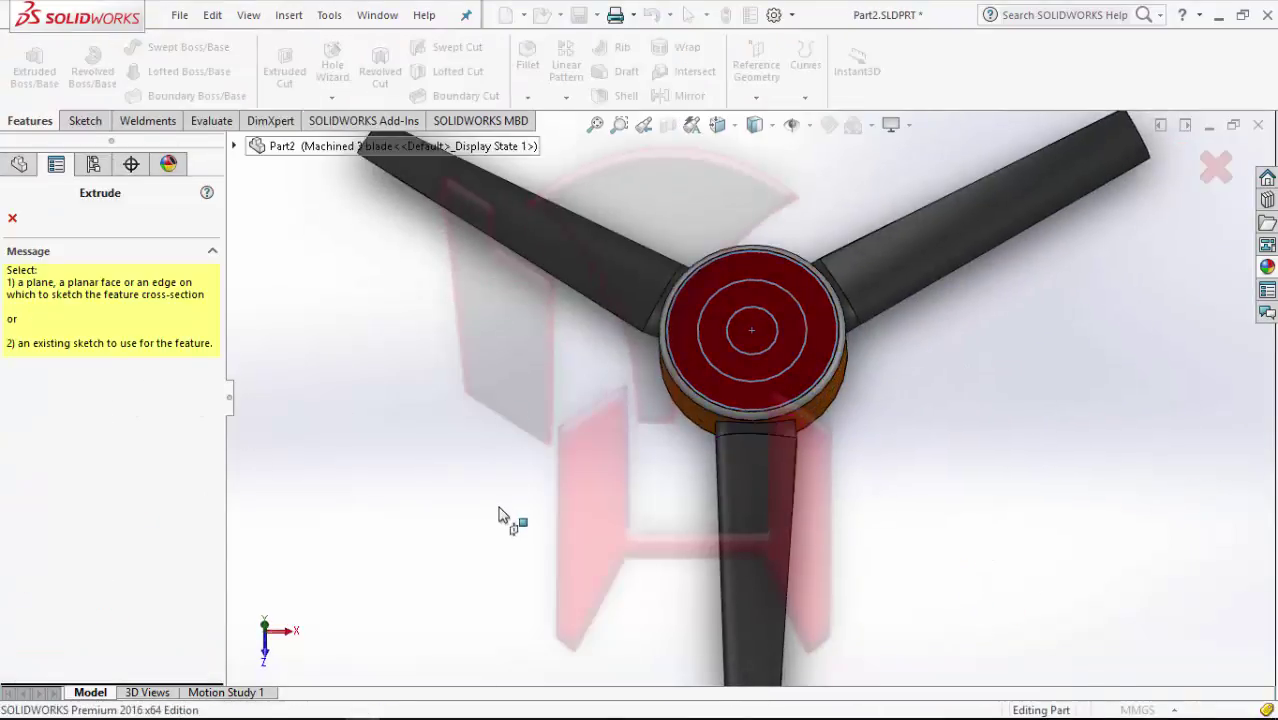
click(700, 347)
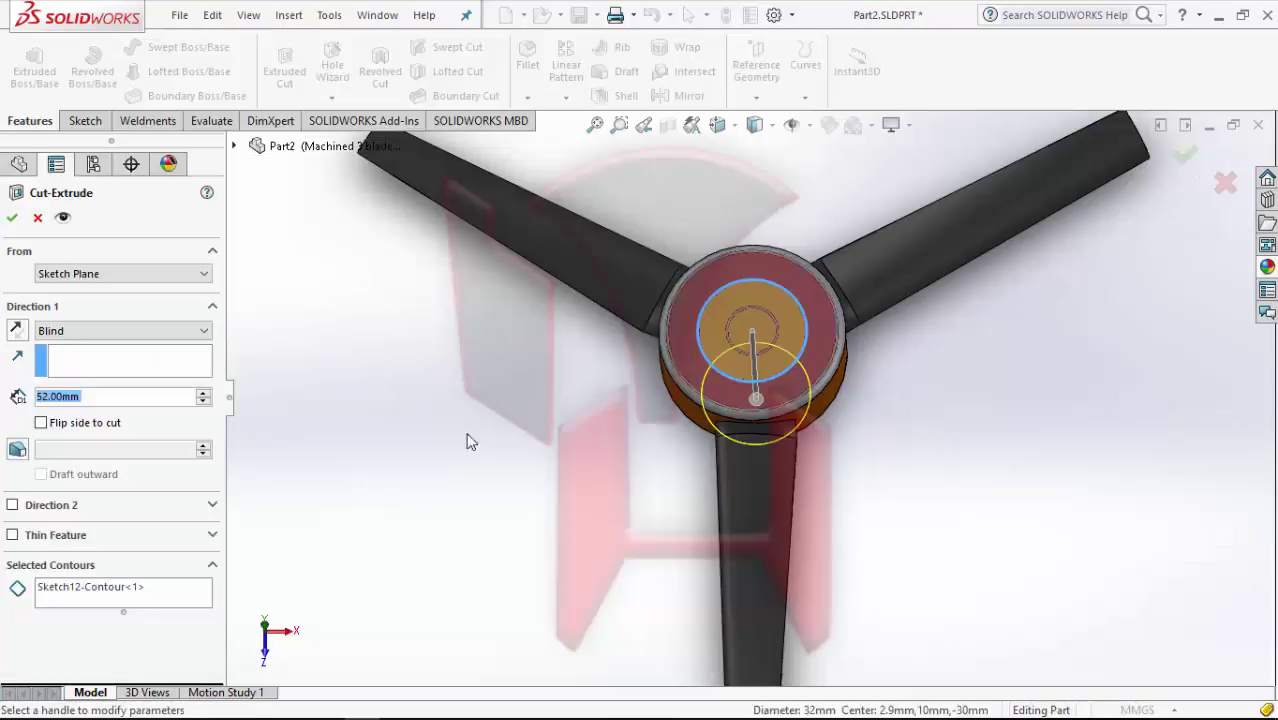
click(101, 594)
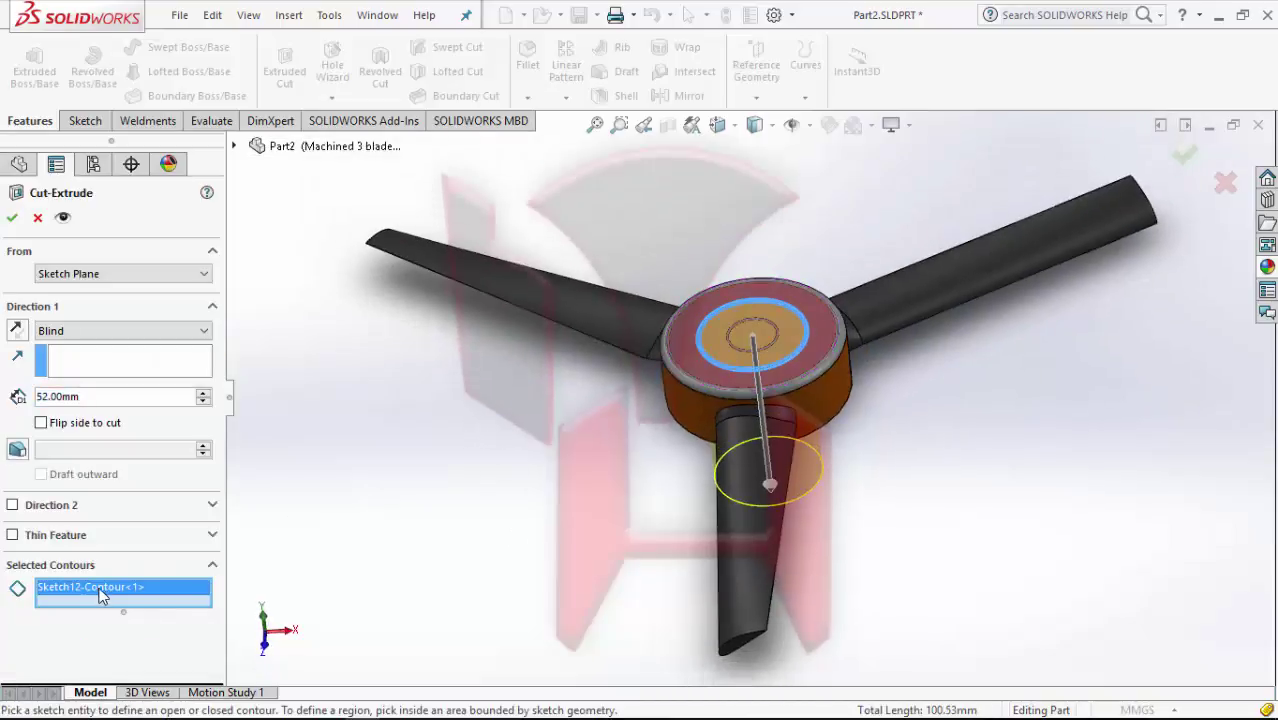
right_click(101, 594)
click(125, 600)
middle_drag(645, 505, 628, 516)
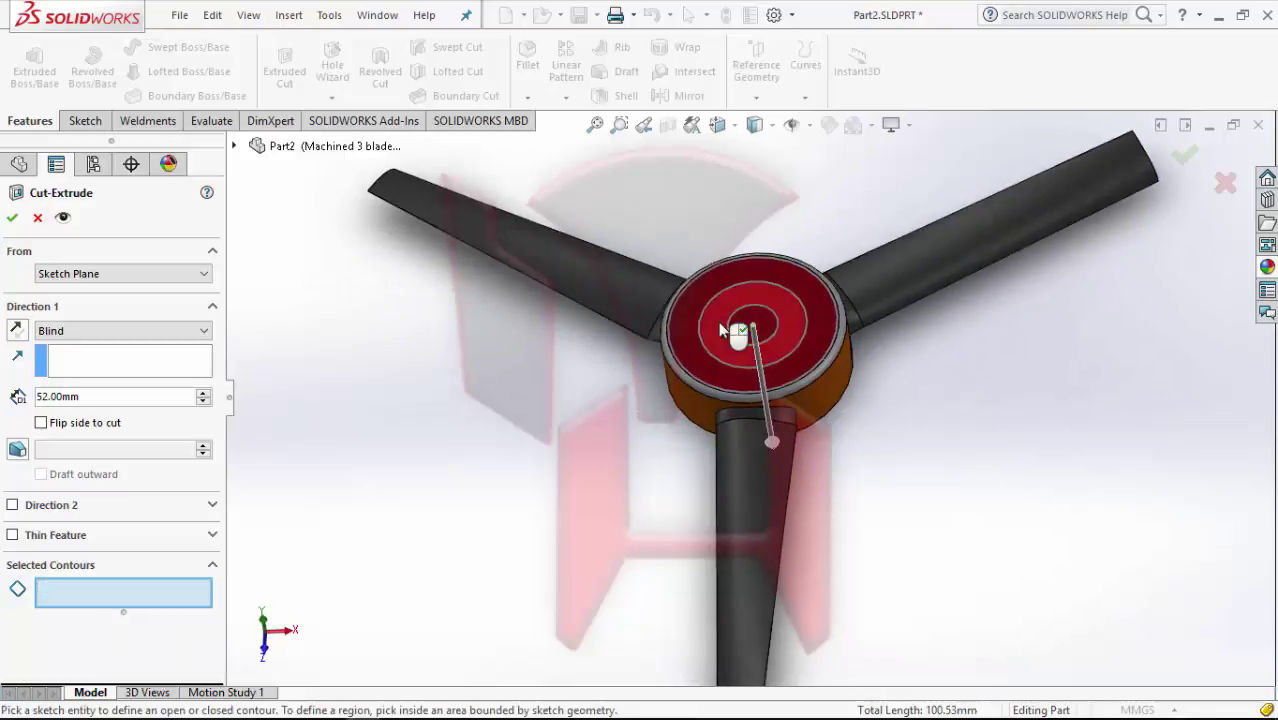
click(692, 334)
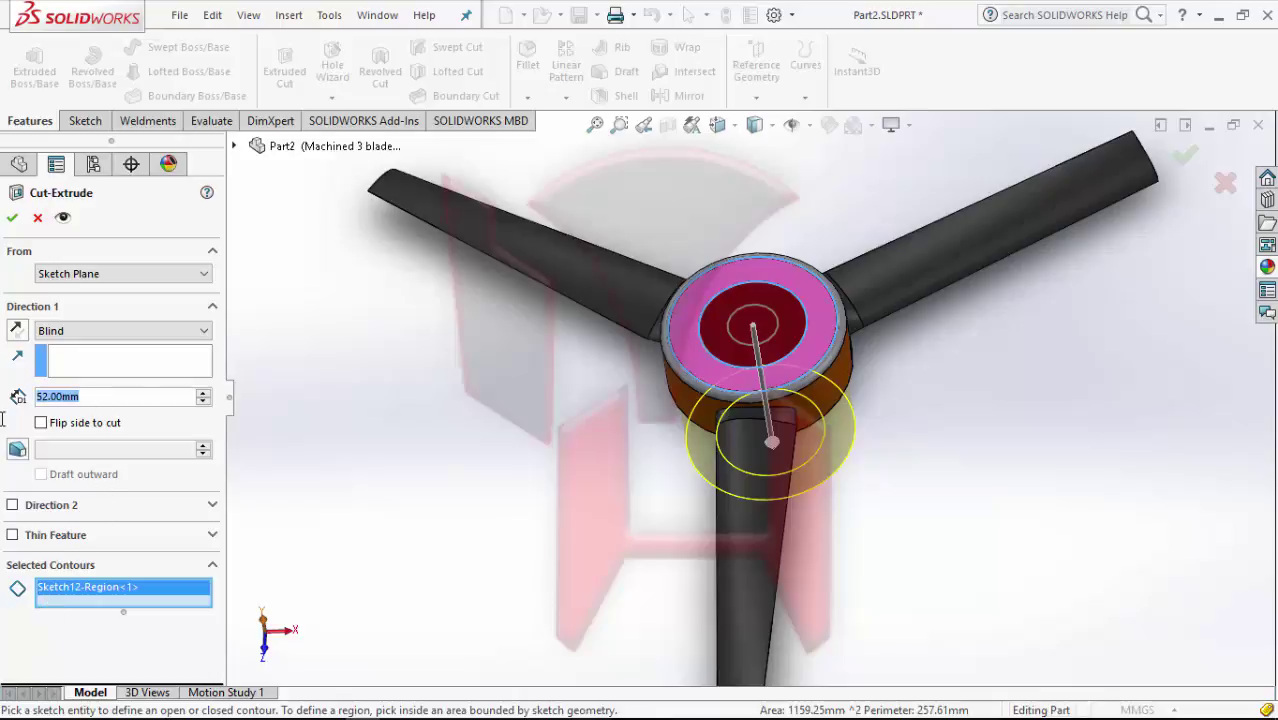
text(2)
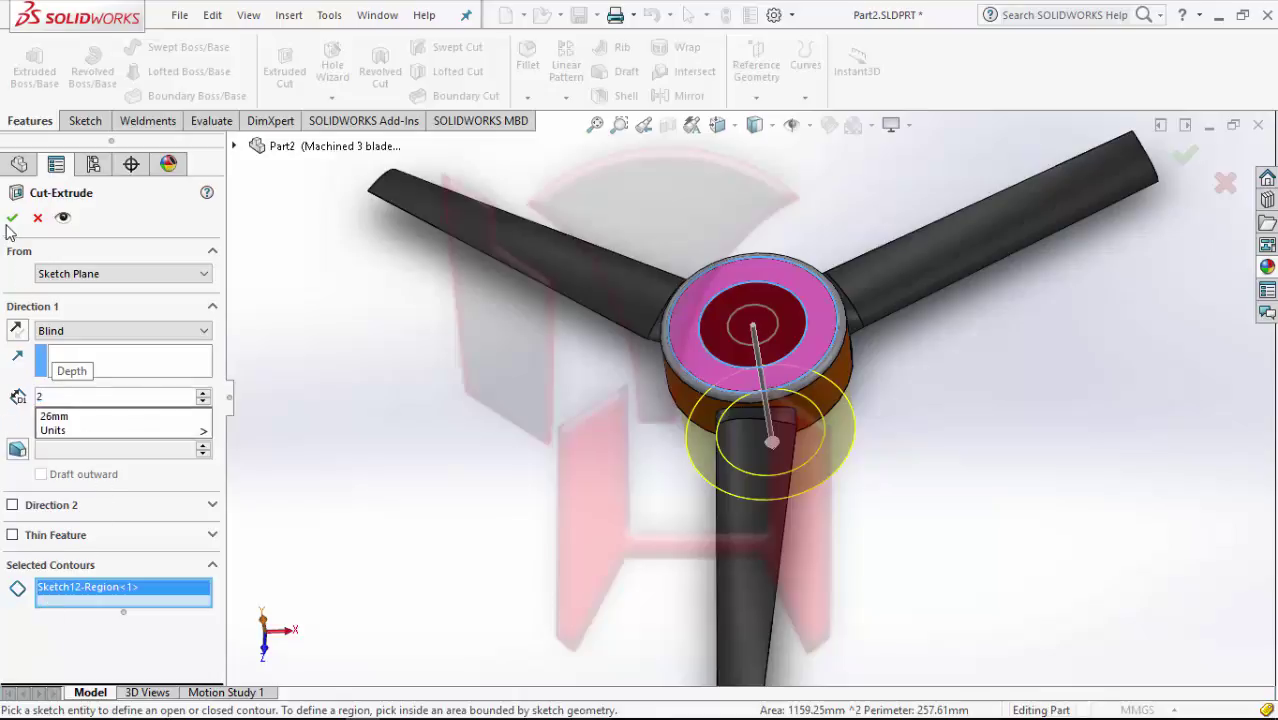
key(Return)
click(11, 219)
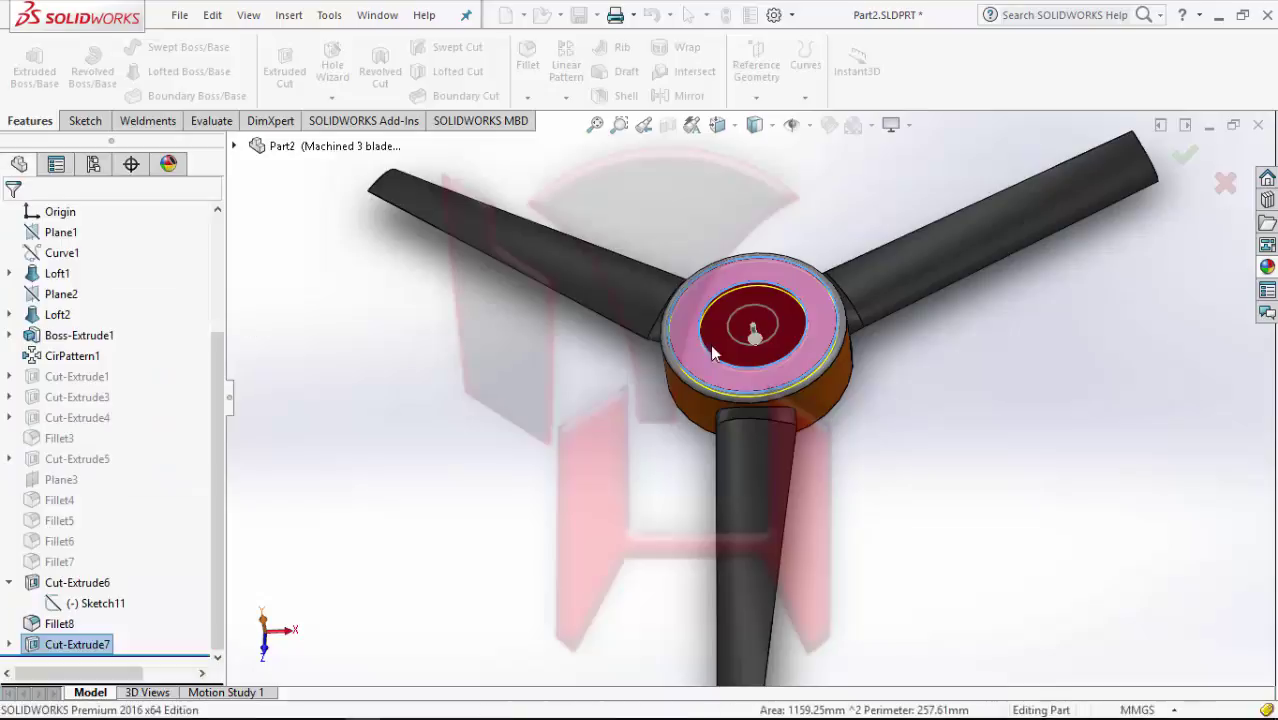
mouse_move(607, 485)
middle_down()
mouse_move(618, 437)
mouse_move(599, 449)
middle_up()
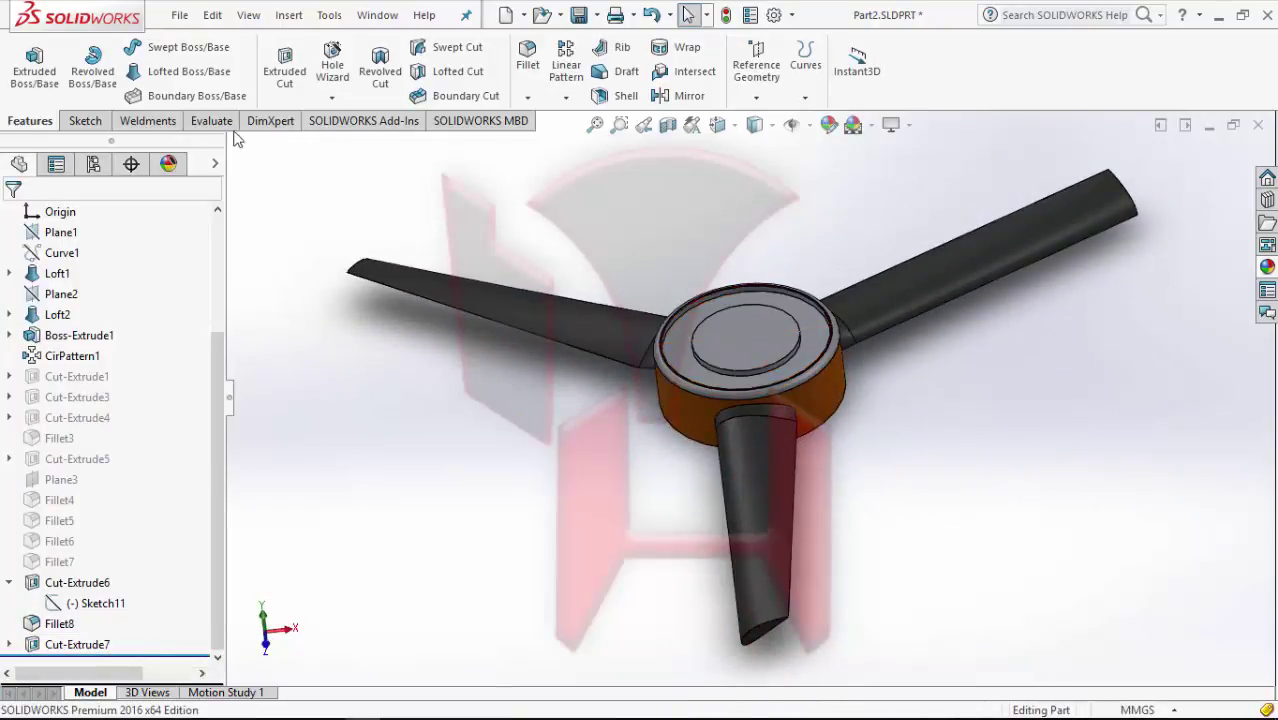
Start and cancel an extruded cut, then select Sketch12 under Cut-Extrude7
click(285, 66)
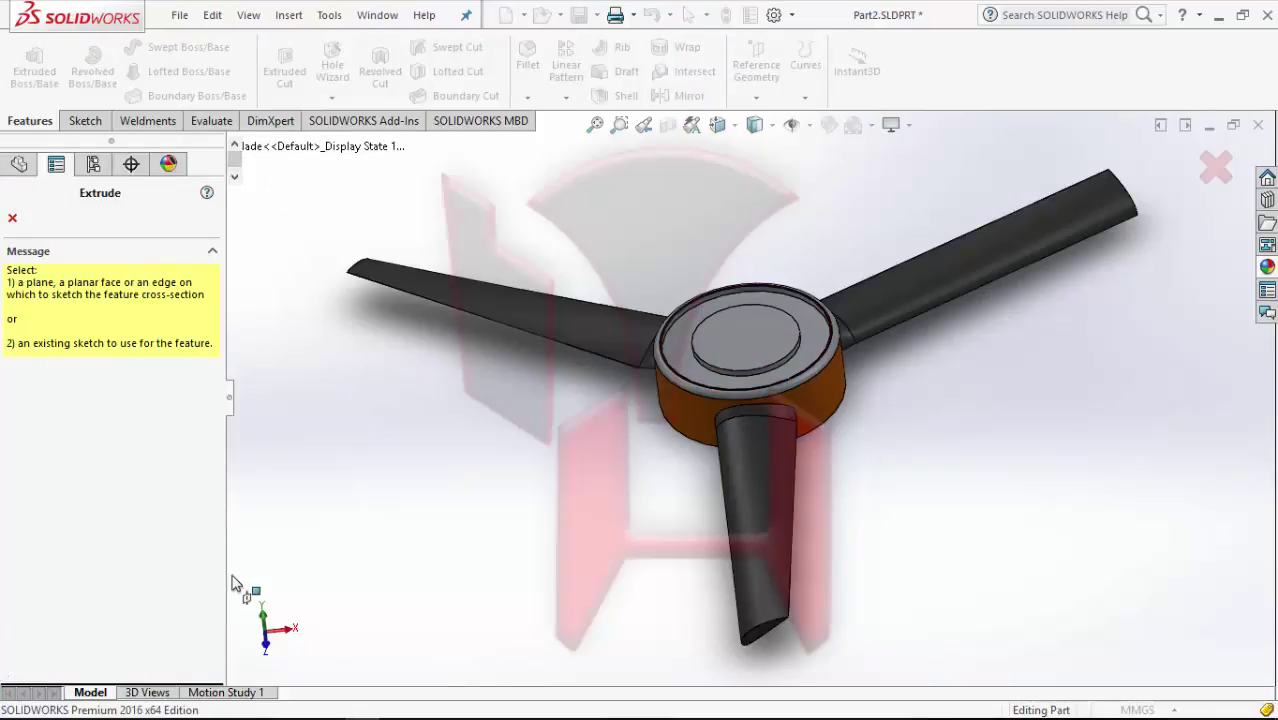
click(19, 163)
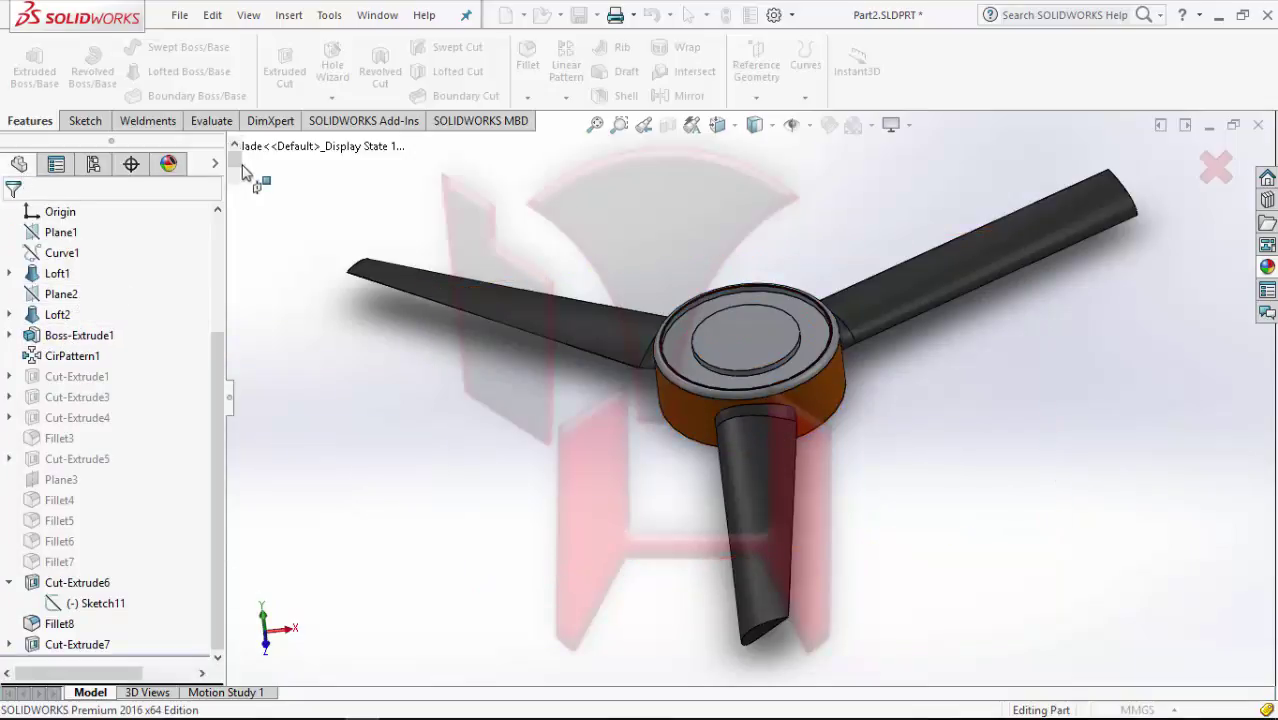
scroll(30, 285, up, 2)
scroll(68, 318, up, 1)
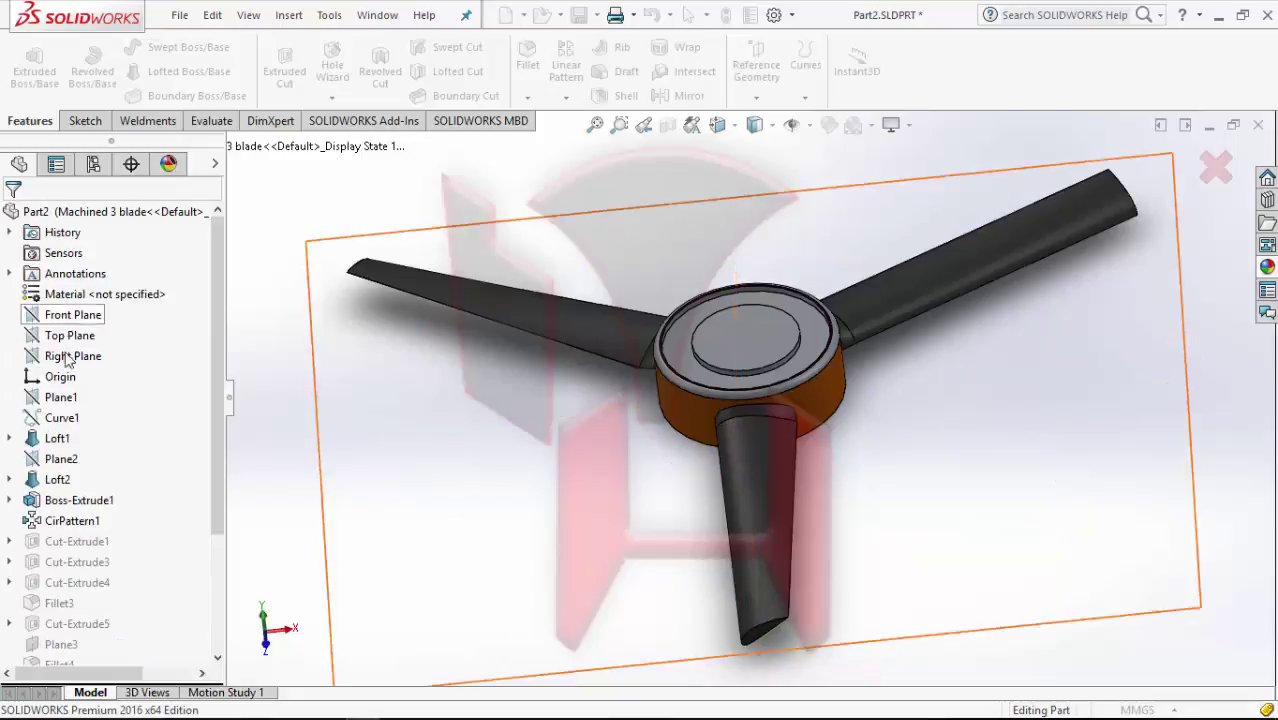
scroll(74, 450, down, 3)
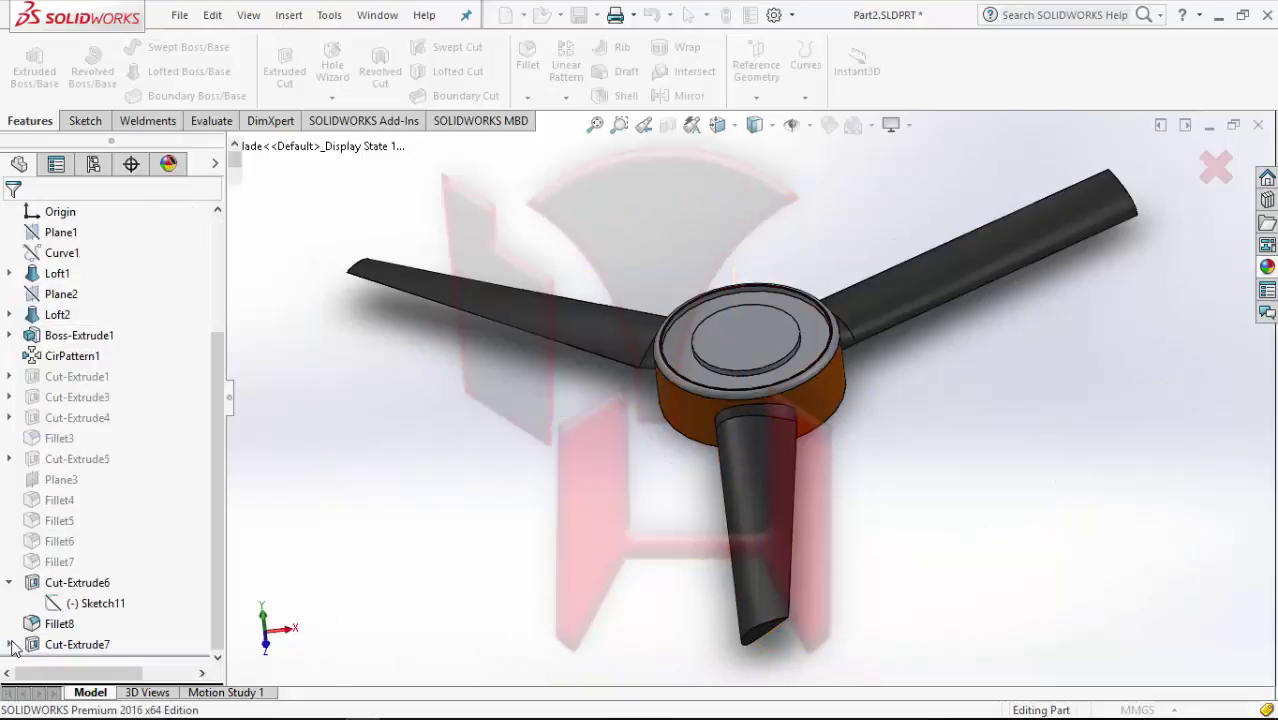
click(78, 645)
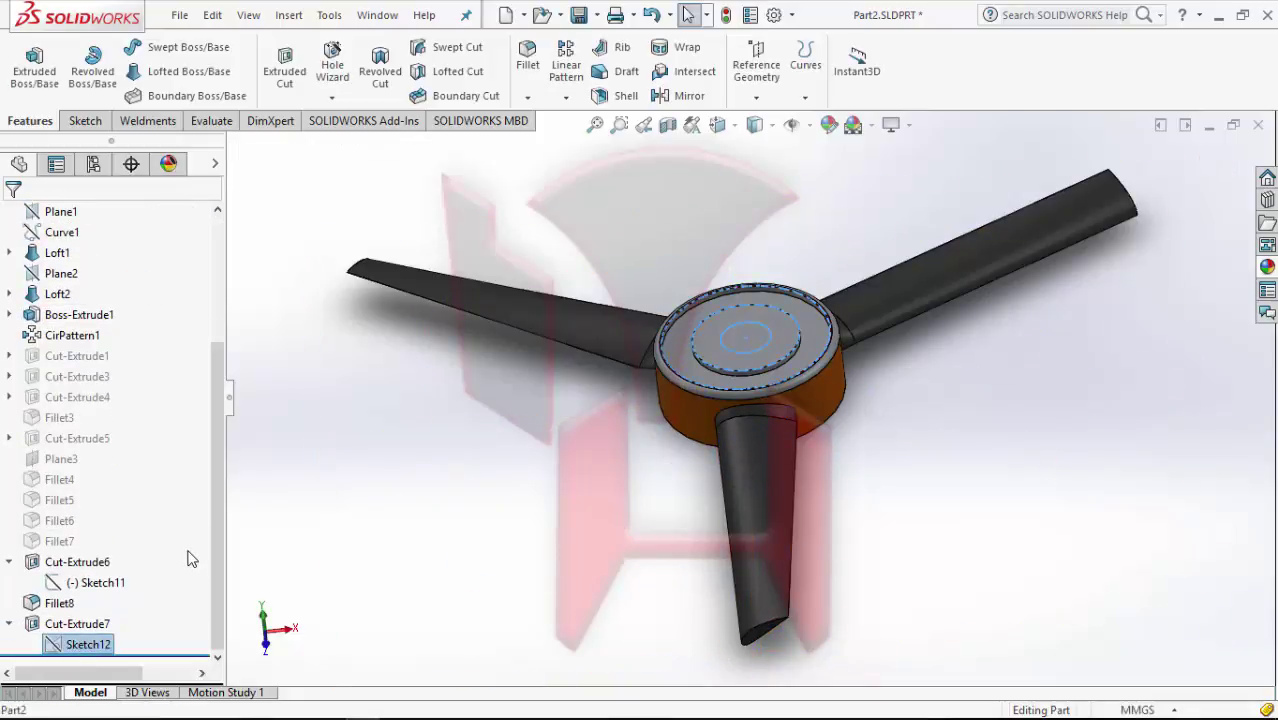
click(56, 165)
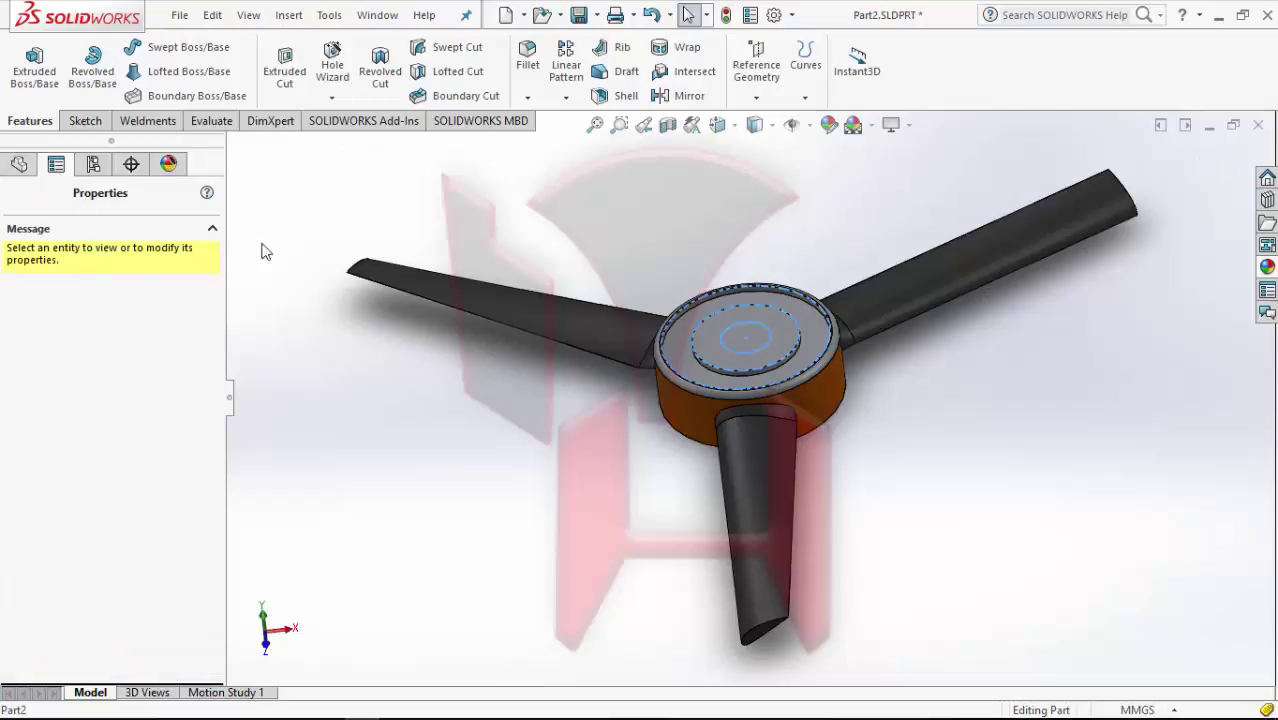
click(316, 468)
key(f)
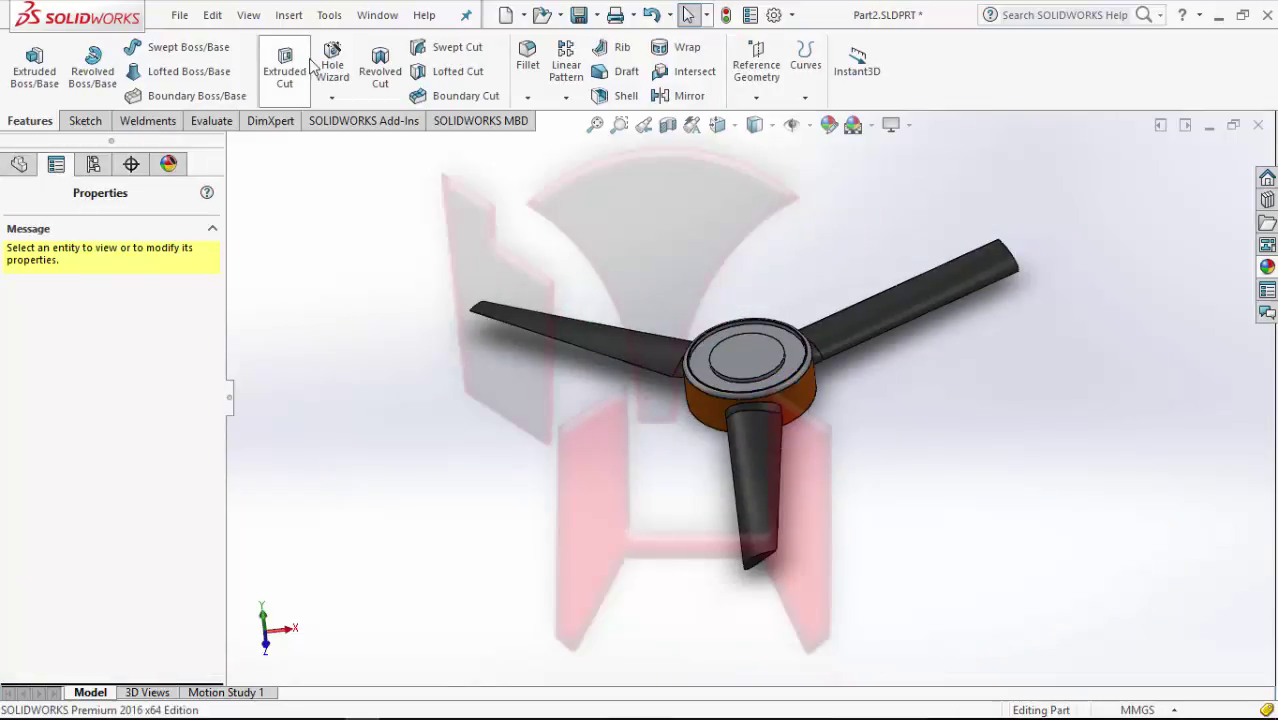
Start and cancel another extruded cut, then narrow the FeatureManager pane
click(285, 64)
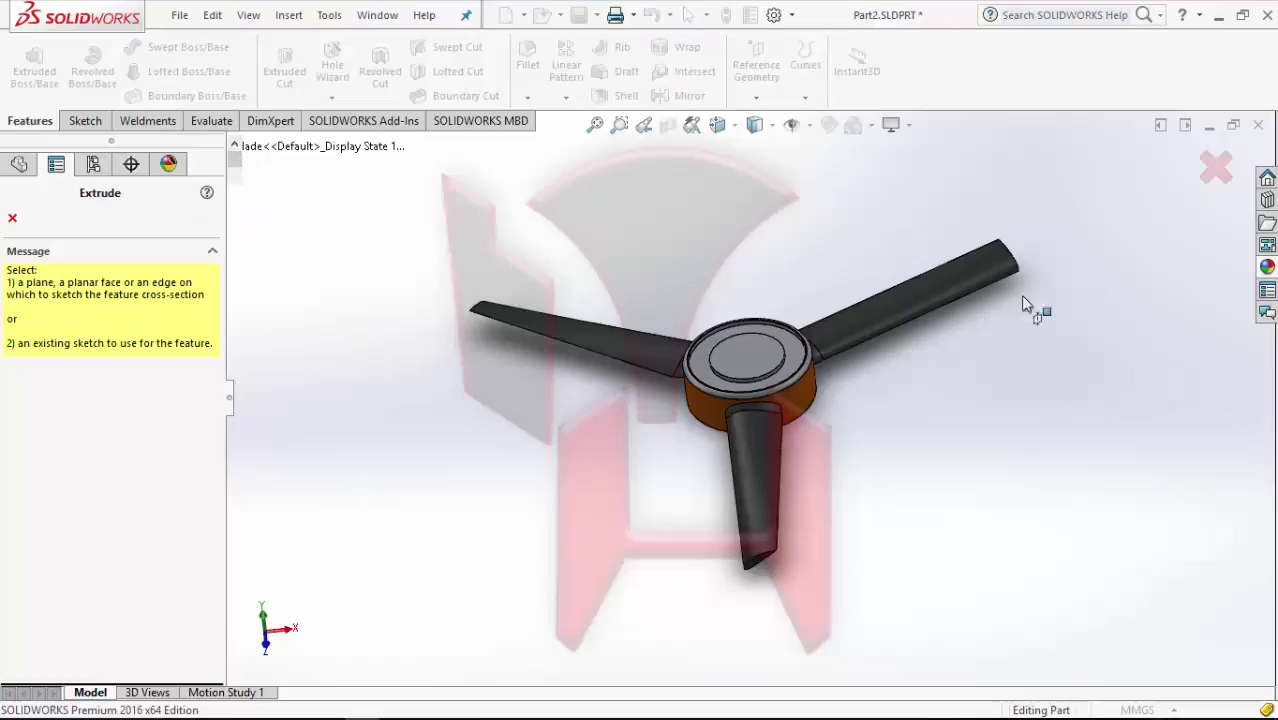
click(1218, 175)
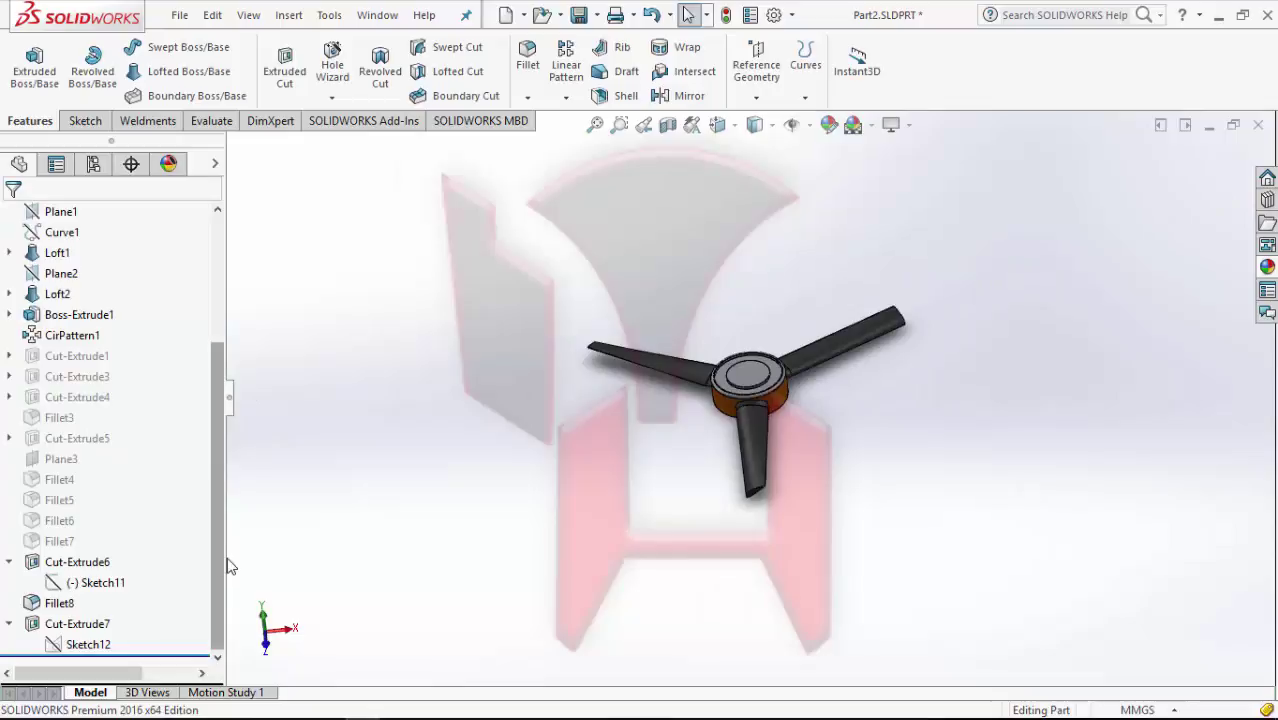
drag(227, 554, 215, 556)
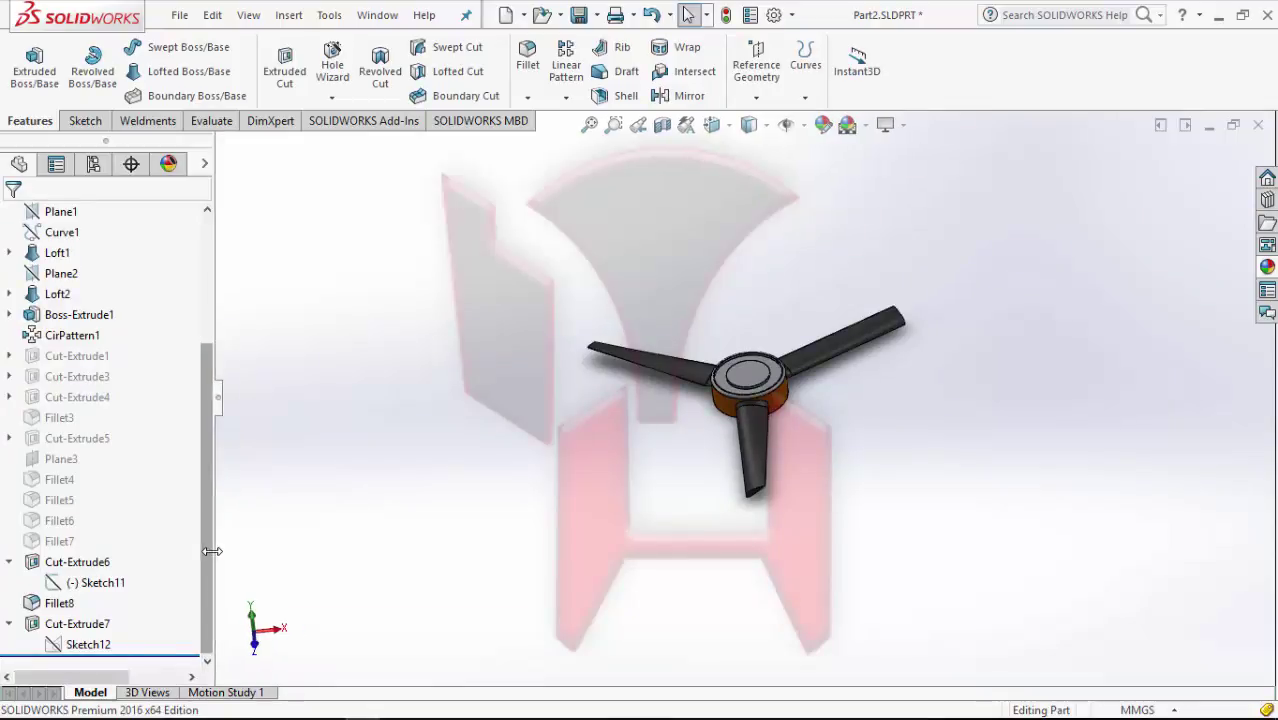
Start an extruded cut from Sketch12 using only the hub's inner circle as profile
click(88, 644)
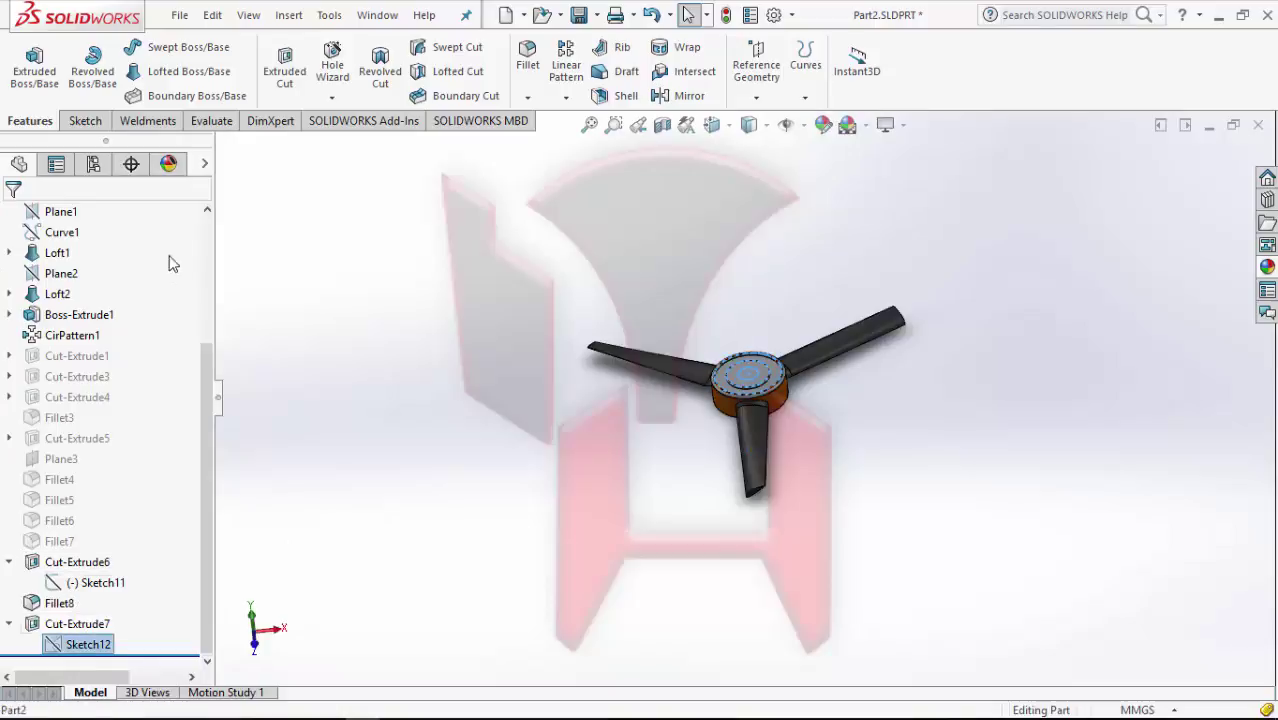
click(285, 70)
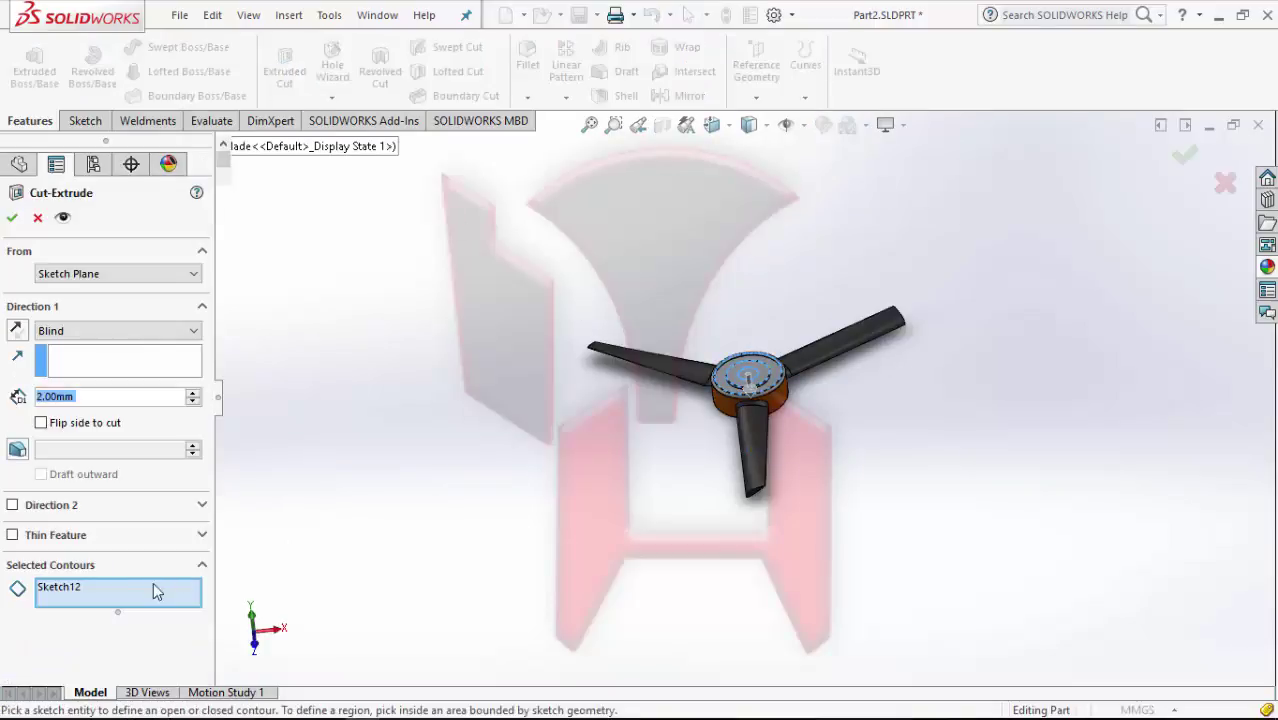
right_click(127, 597)
click(170, 603)
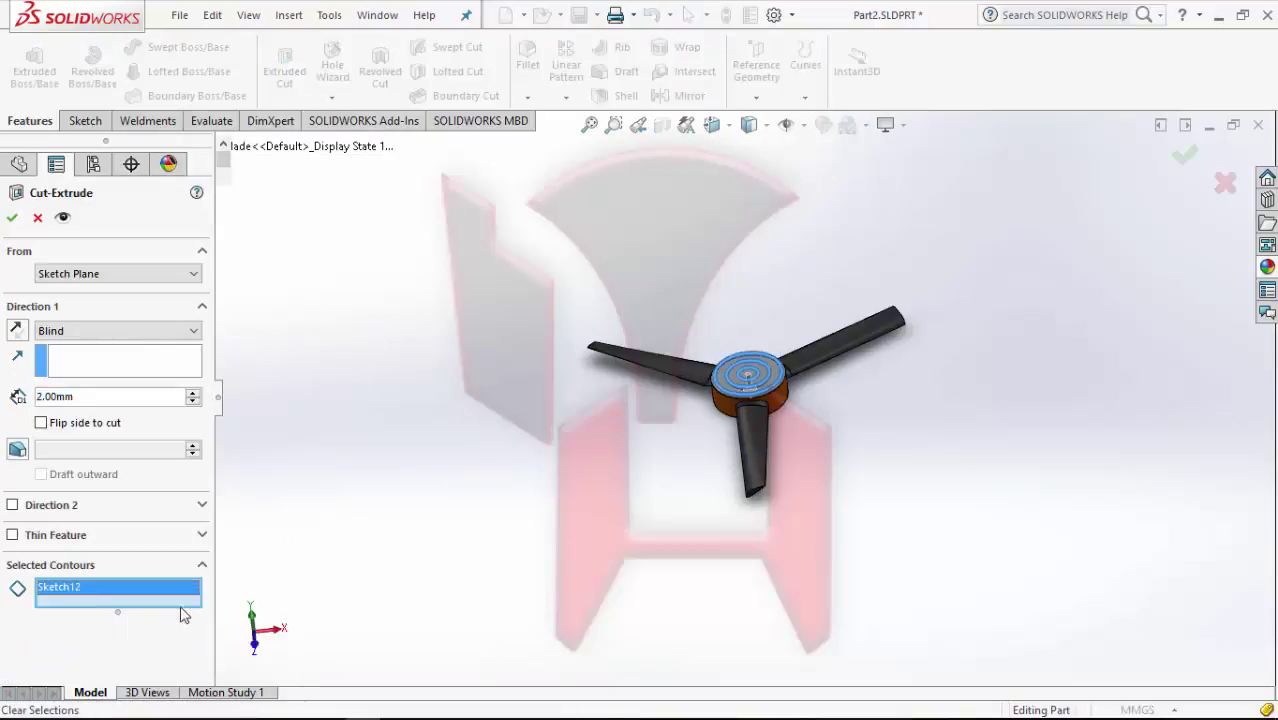
scroll(621, 377, down, 2)
scroll(836, 410, down, 2)
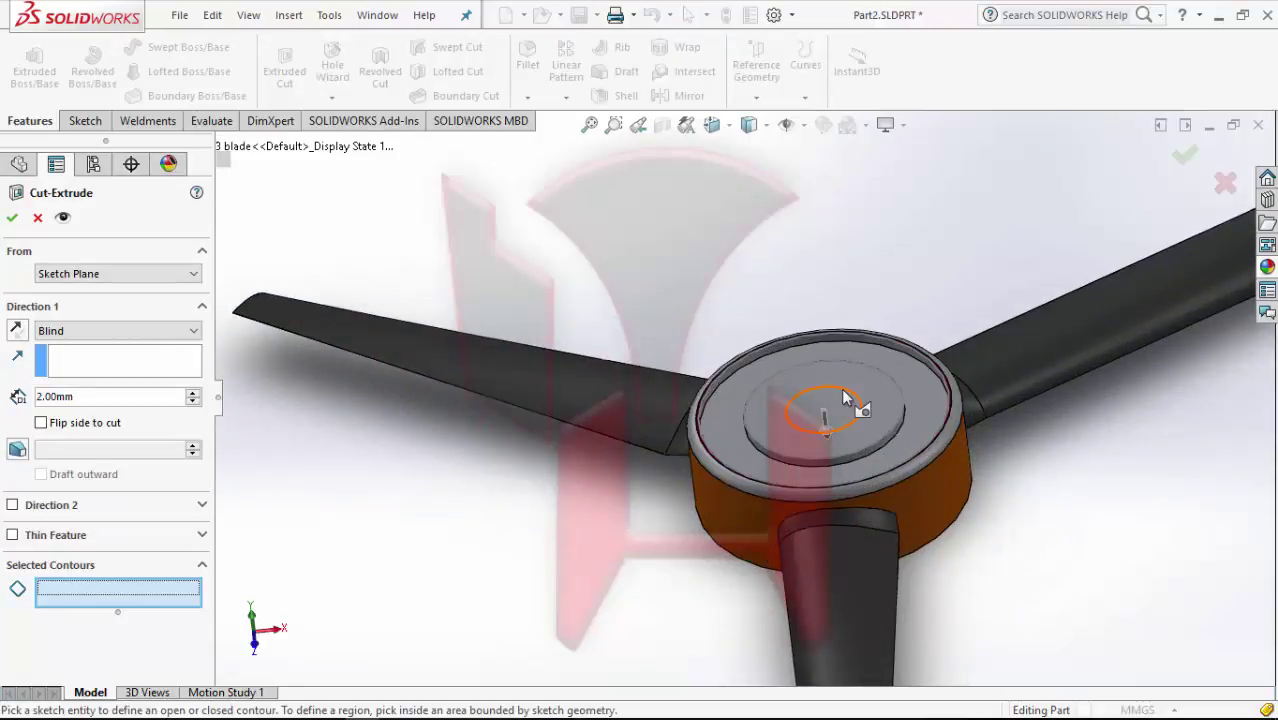
click(843, 398)
Set Direction 1 to Through All, accept Cut-Extrude8, and inspect the Ø15 centre hole
scroll(845, 415, up, 1)
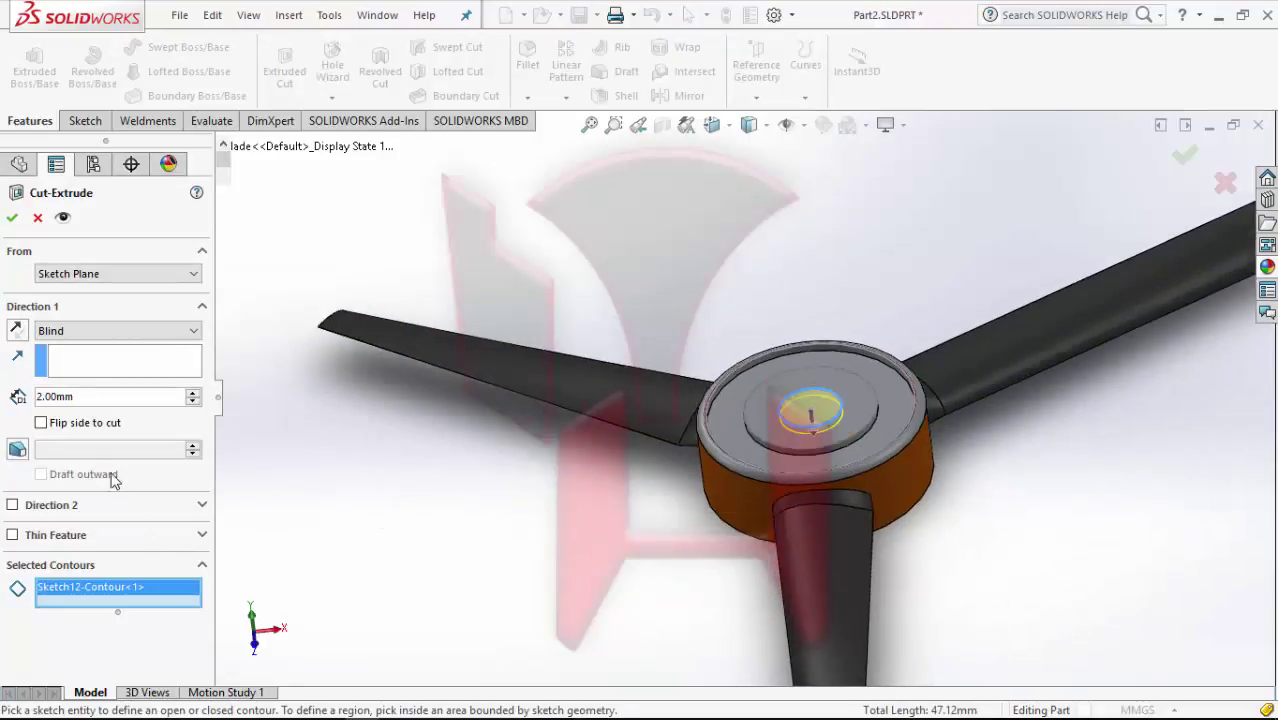
click(100, 330)
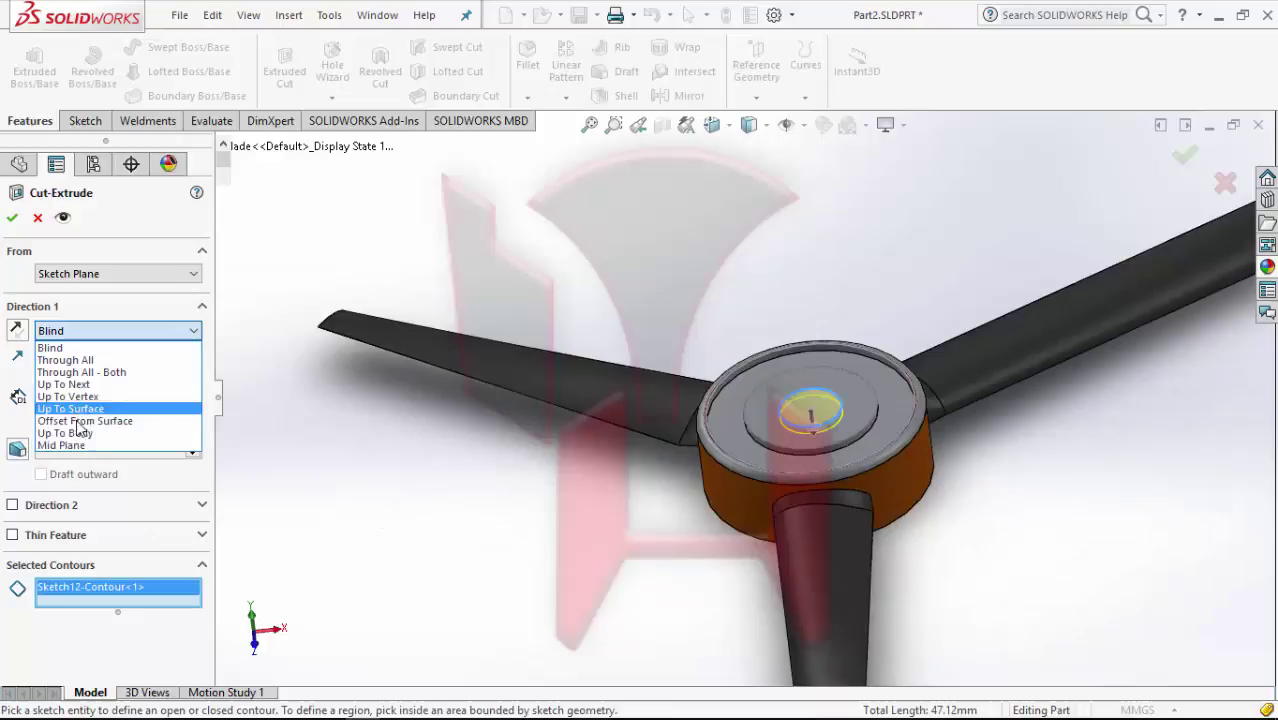
click(85, 358)
key(ctrl+1)
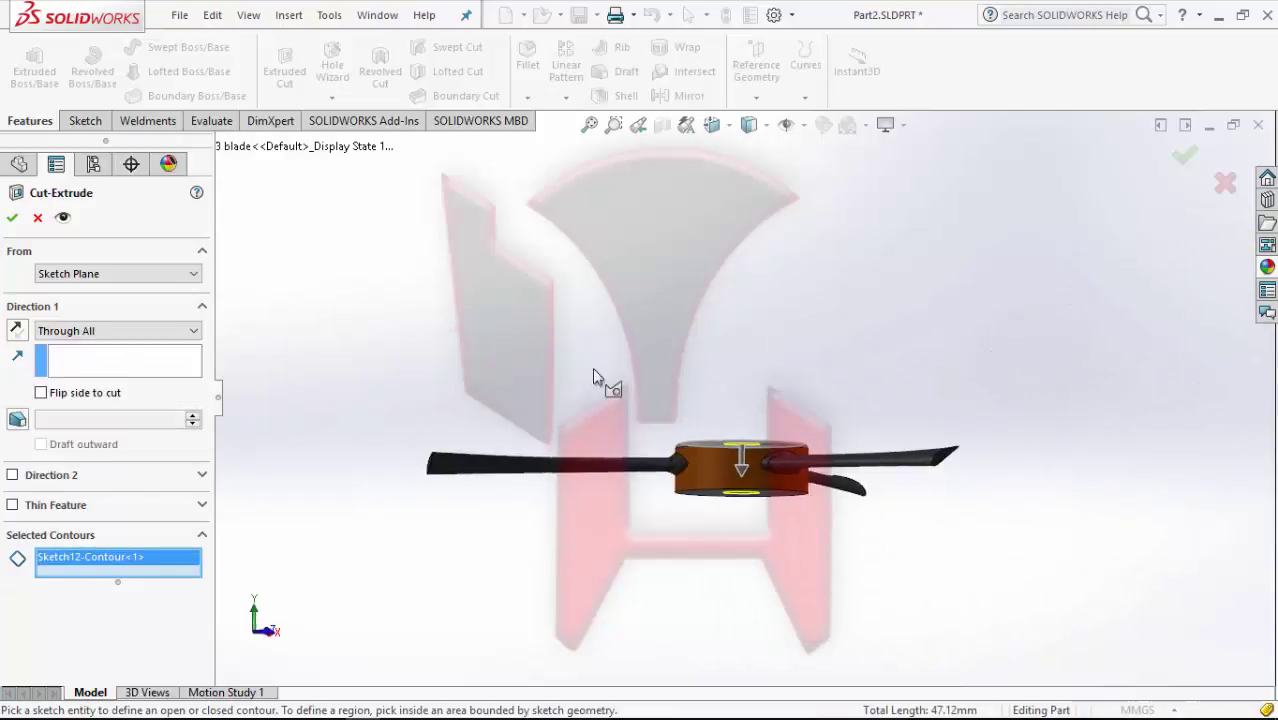
click(13, 218)
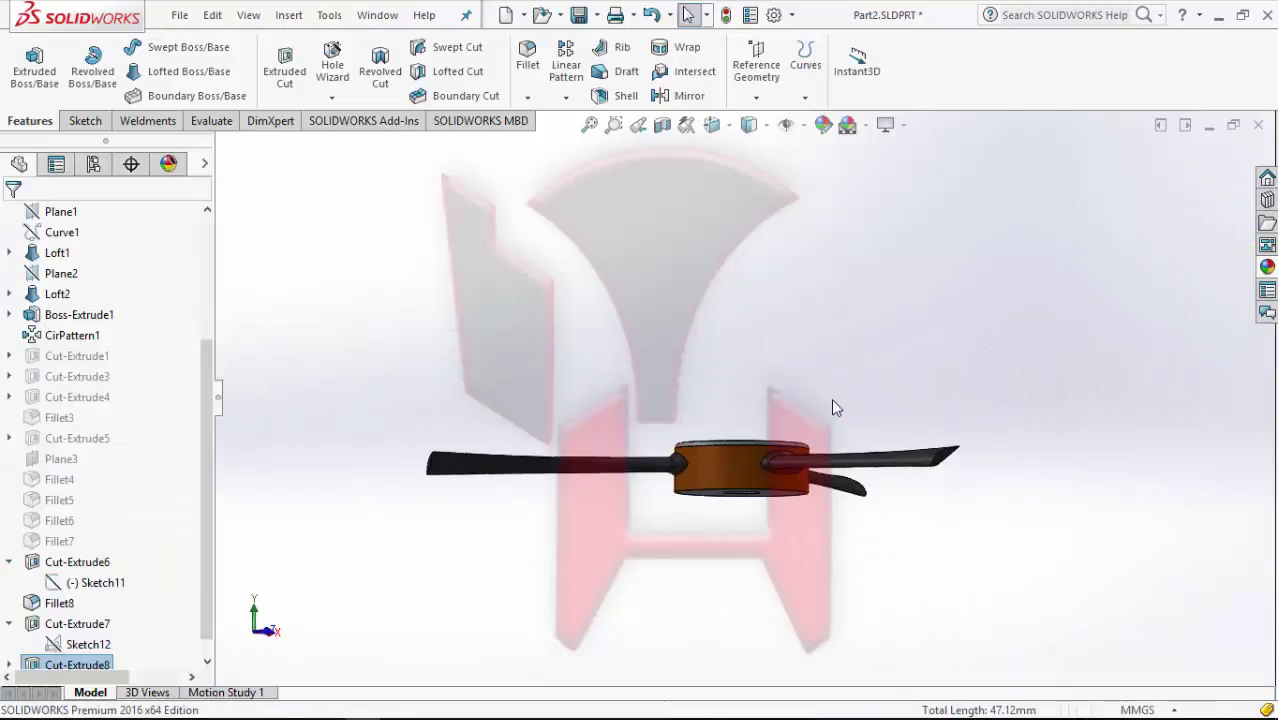
mouse_move(831, 398)
middle_down()
mouse_move(831, 577)
mouse_move(907, 427)
mouse_move(913, 351)
middle_up()
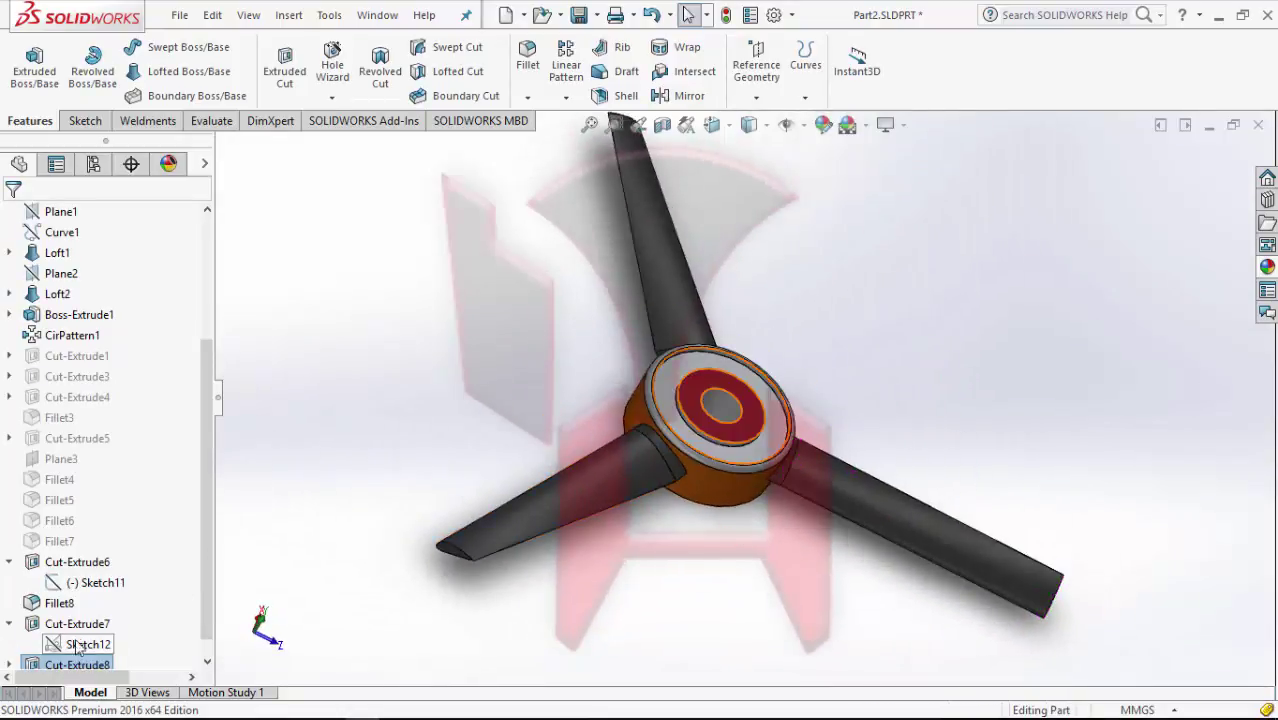
mouse_move(917, 341)
middle_down()
mouse_move(813, 402)
mouse_move(921, 414)
middle_up()
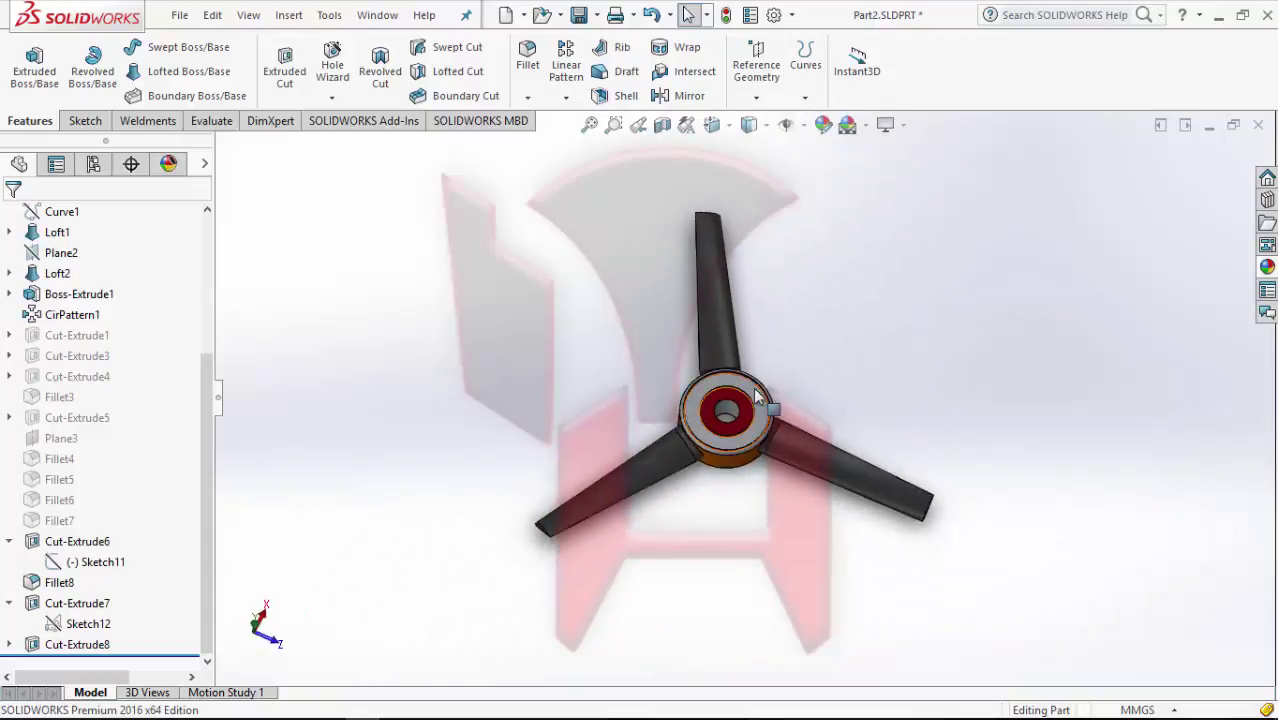
scroll(718, 590, up, 3)
middle_drag(718, 590, 891, 350)
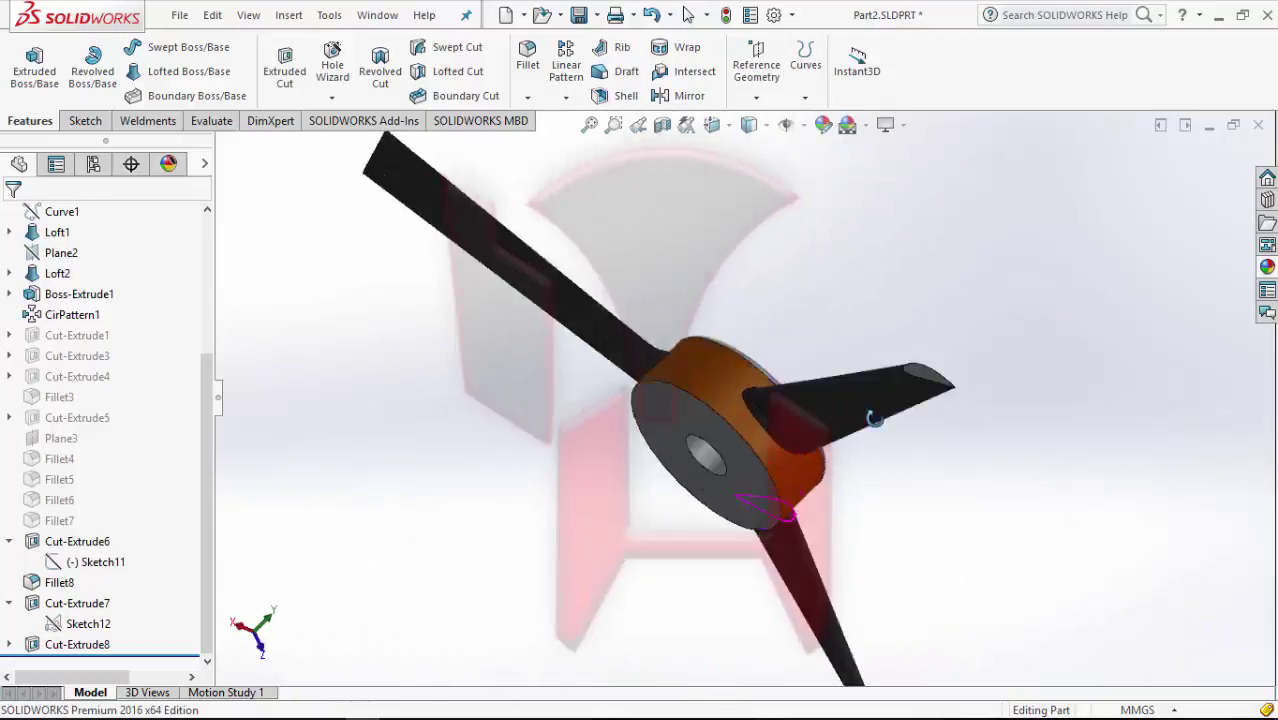
middle_drag(891, 350, 918, 343)
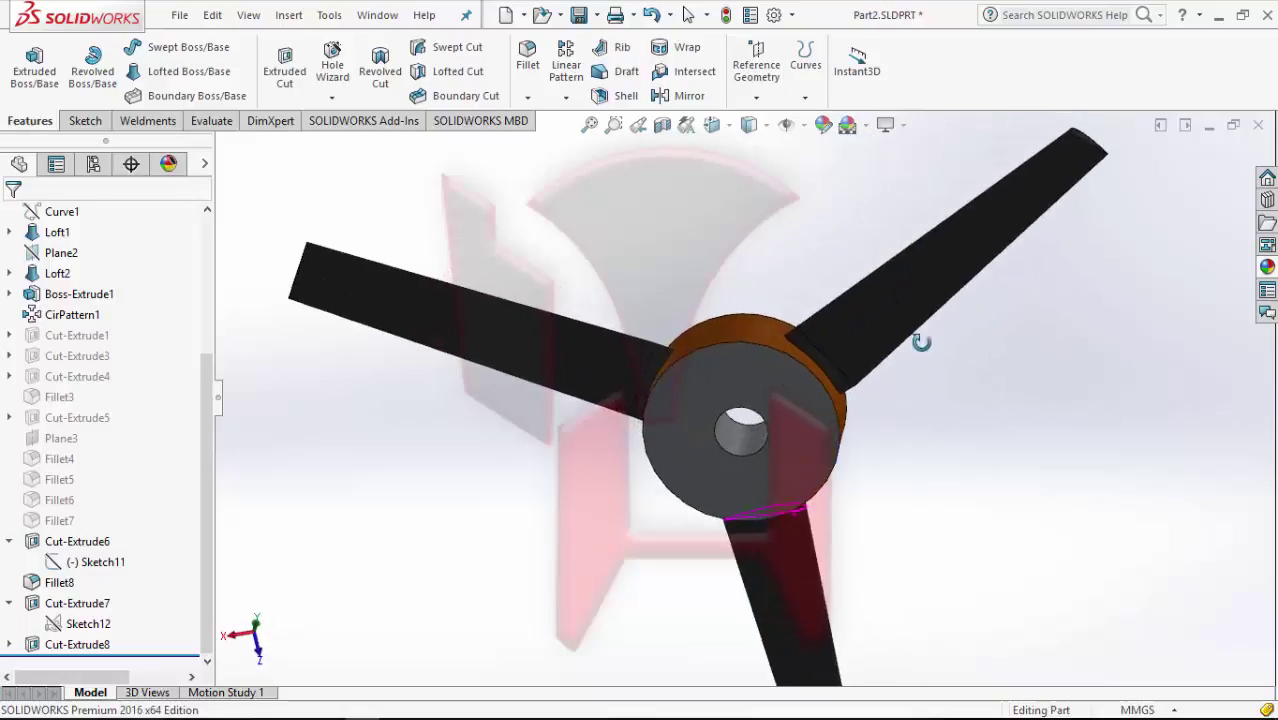
Round the hub's outer circular edge with a 2 mm fillet (Fillet9) and inspect it
click(527, 60)
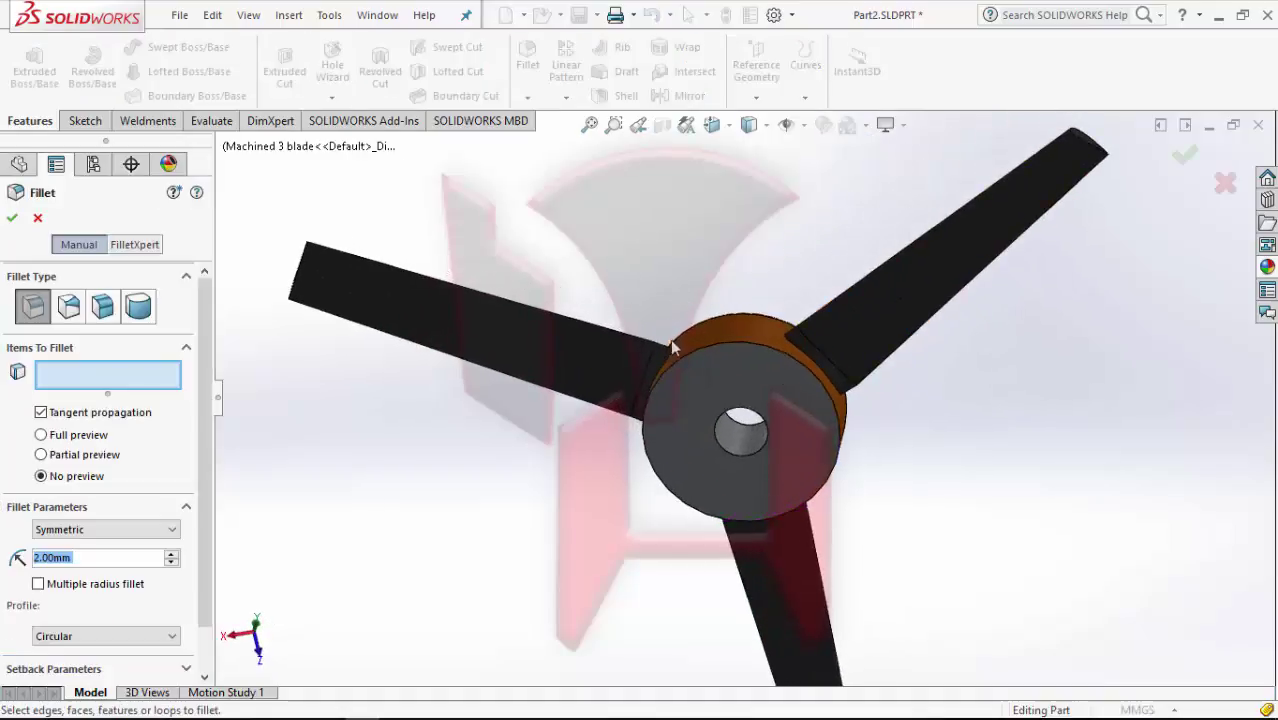
click(688, 353)
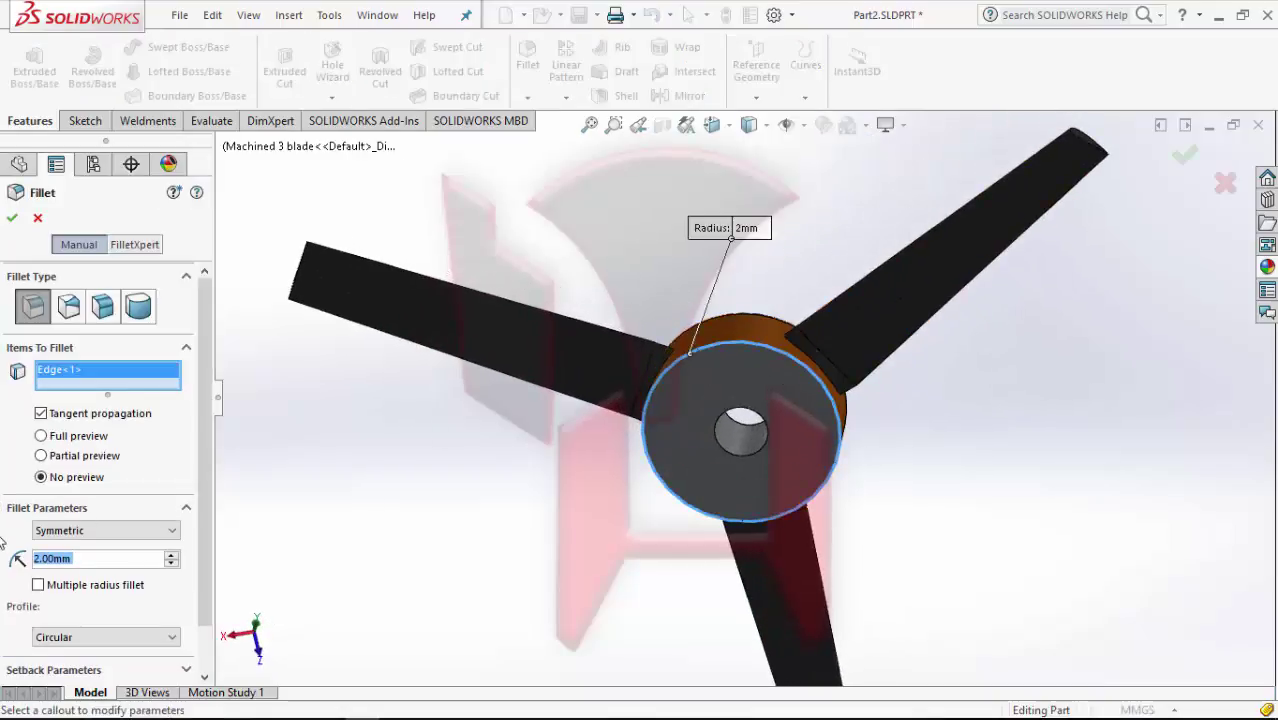
click(17, 218)
mouse_move(836, 228)
middle_down()
mouse_move(875, 425)
mouse_move(793, 521)
mouse_move(779, 462)
mouse_move(770, 491)
mouse_move(840, 488)
mouse_move(785, 480)
middle_up()
scroll(747, 404, down, 3)
mouse_move(747, 404)
middle_down()
mouse_move(770, 451)
mouse_move(838, 403)
mouse_move(770, 400)
middle_up()
scroll(760, 450, up, 3)
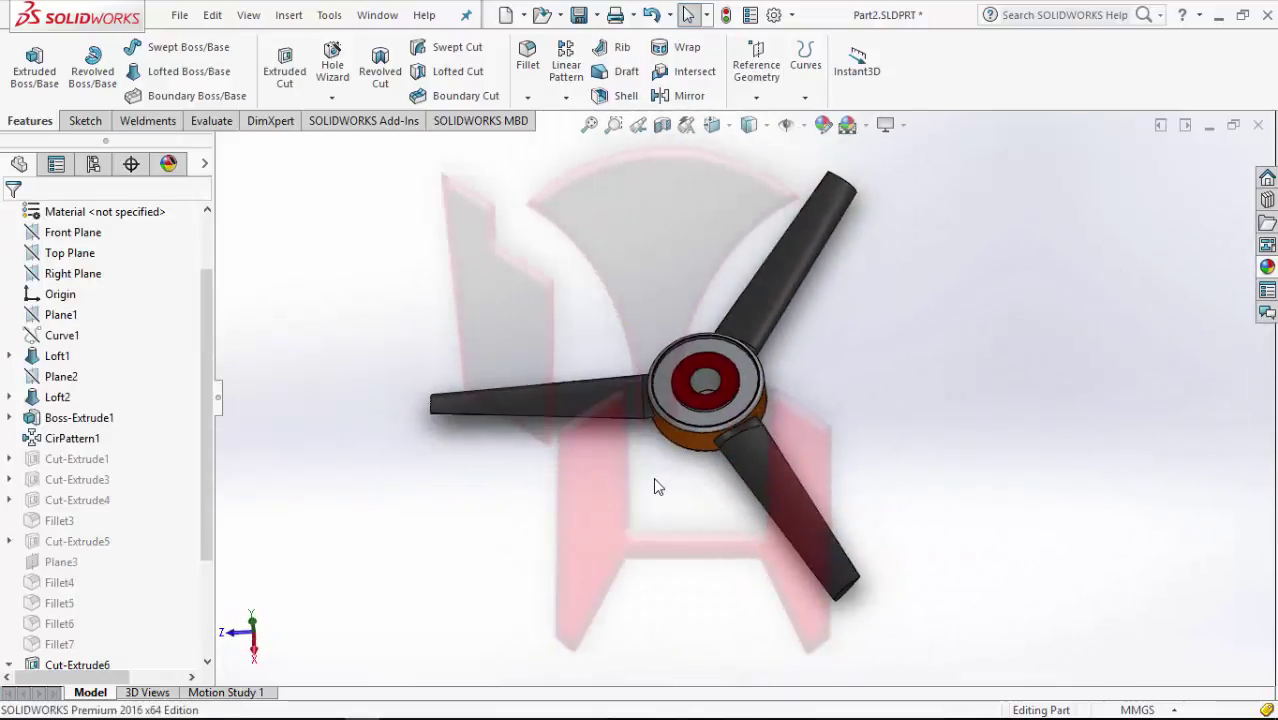
Preview Finsh Product 3blade, Default and 3 blade, reactivate Machined 3 blade, and roll forward fully
click(89, 172)
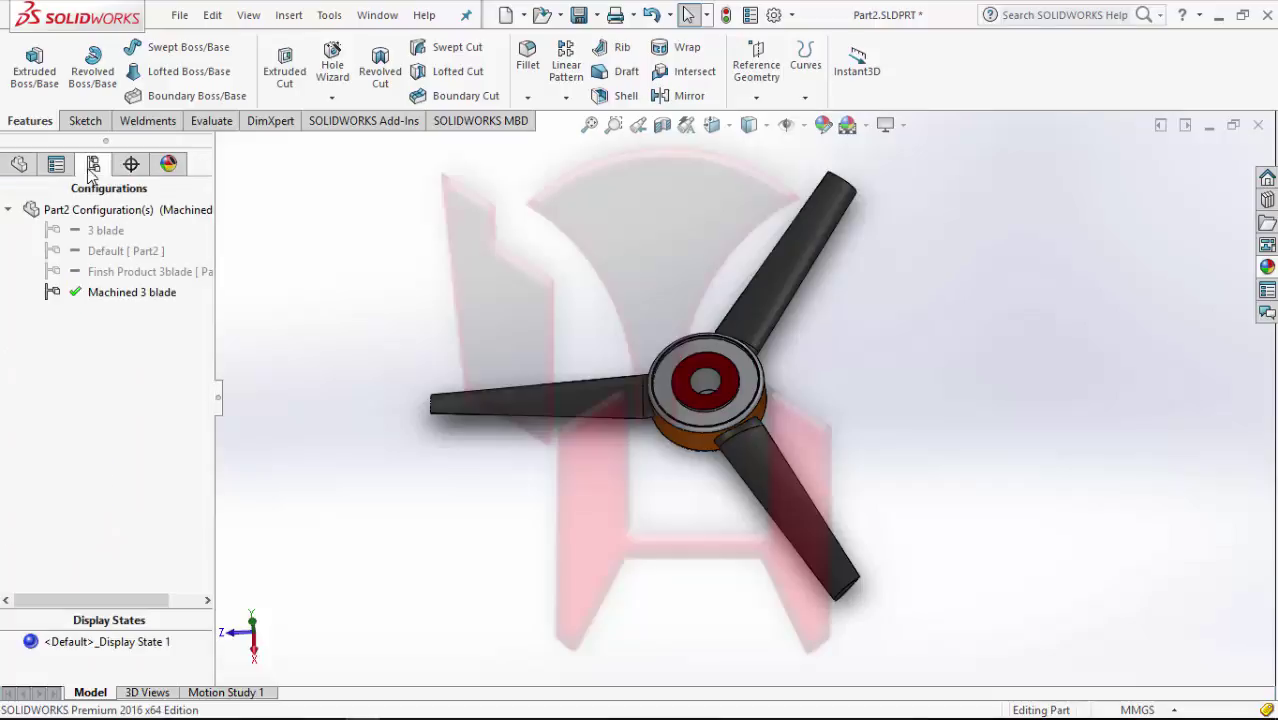
double_click(105, 272)
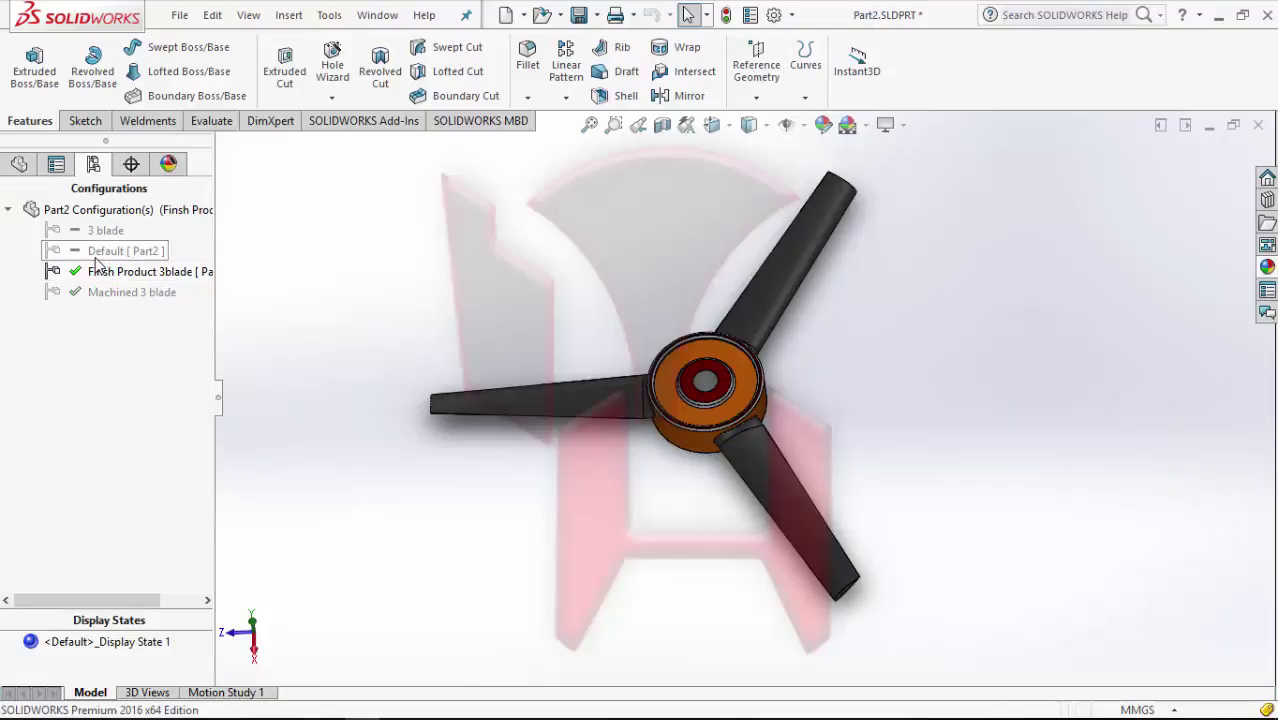
double_click(105, 251)
double_click(90, 231)
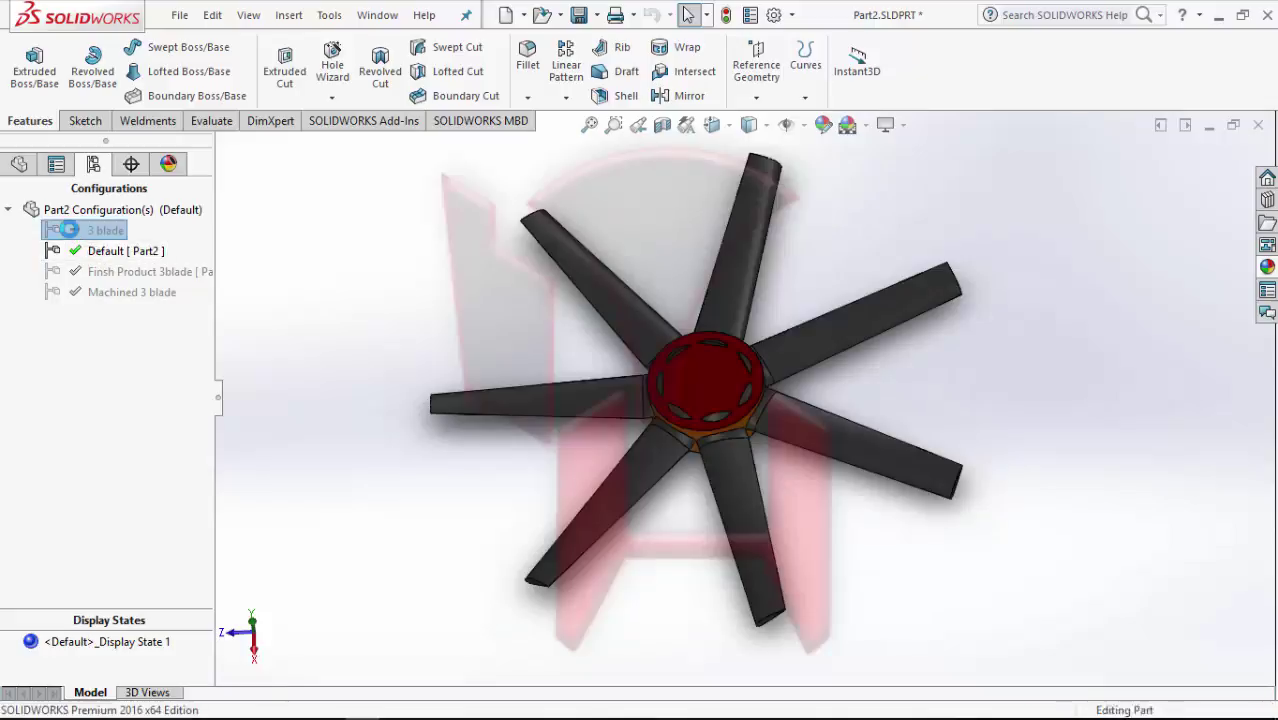
double_click(55, 295)
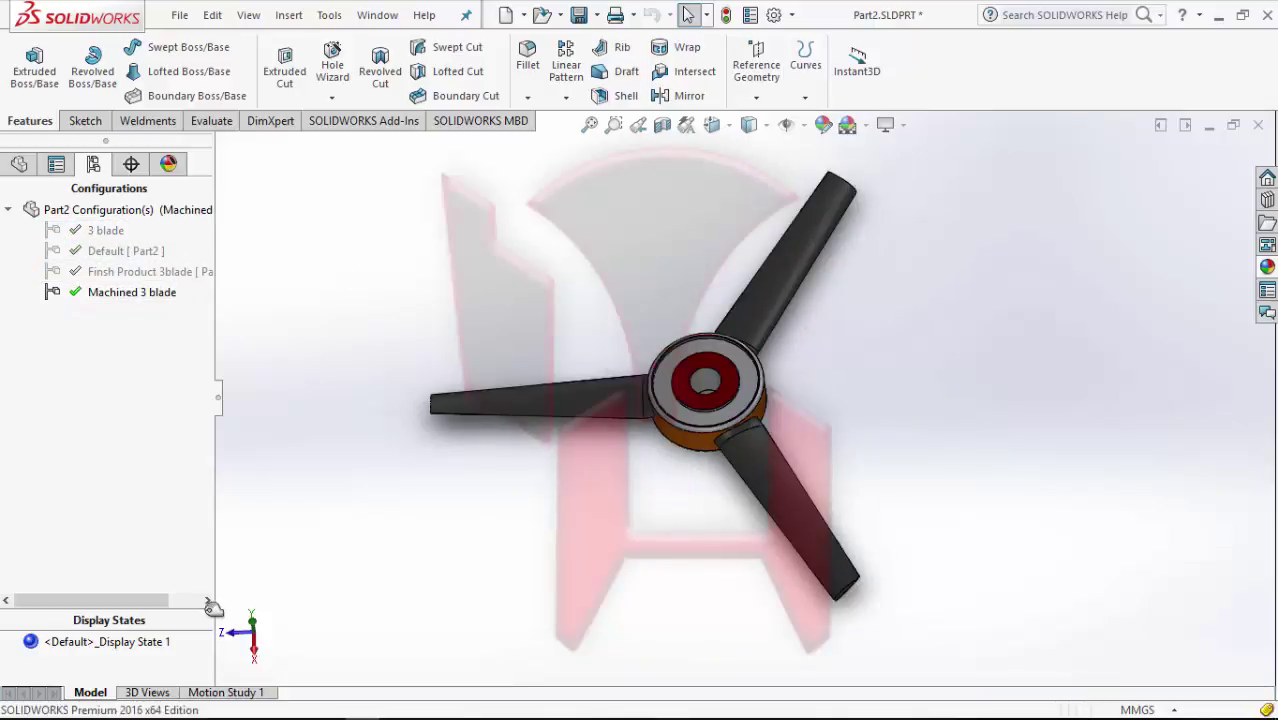
click(19, 164)
drag(62, 585, 78, 650)
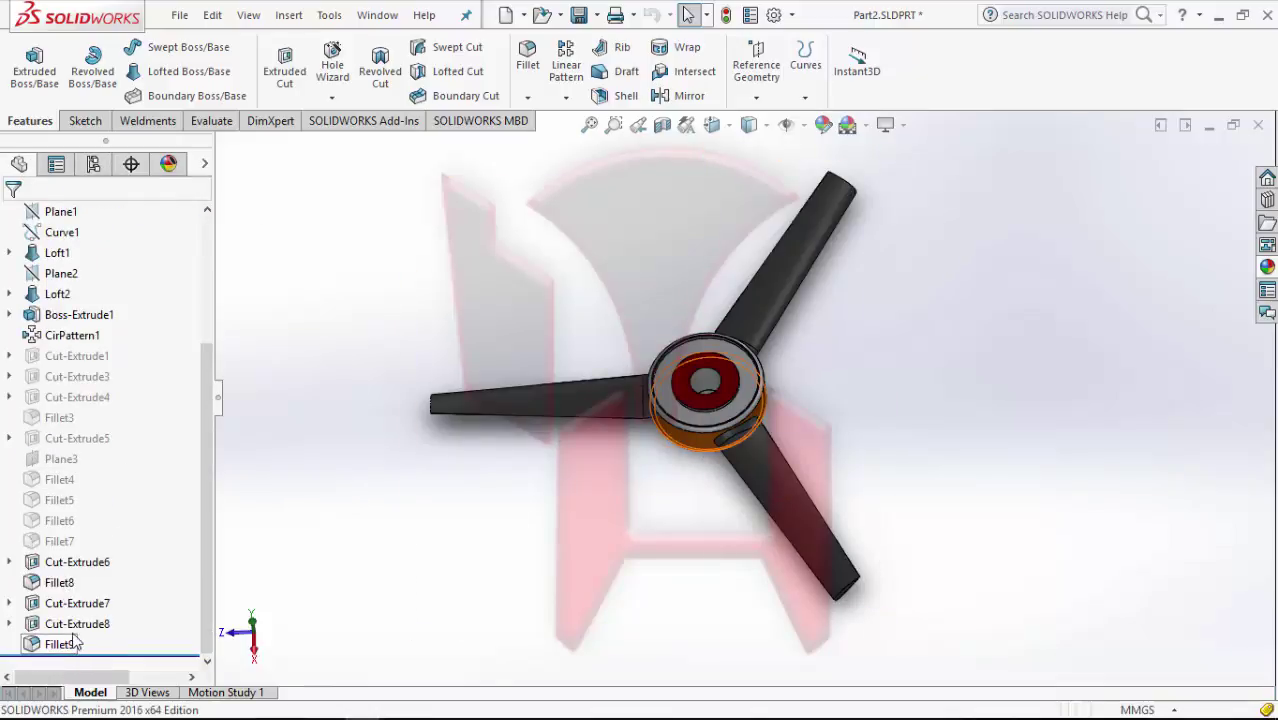
Edit Cut-Extrude8 and confirm it applies to This configuration only
click(77, 623)
click(112, 580)
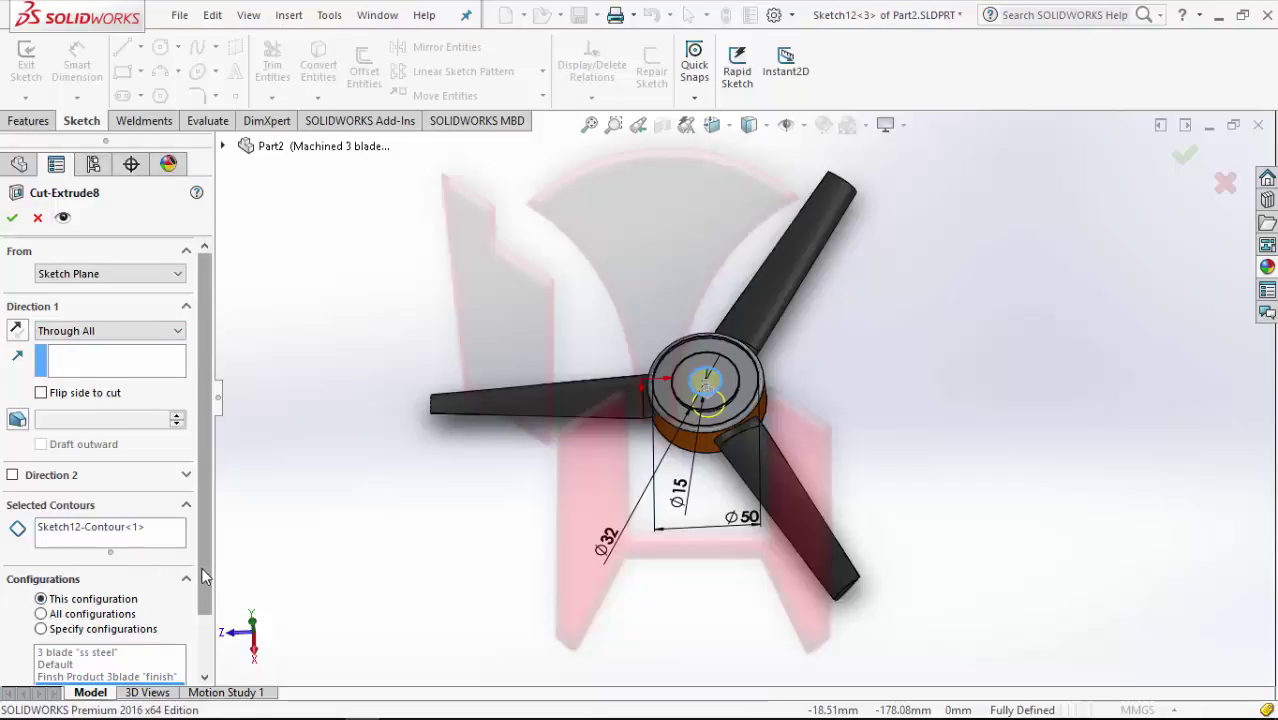
scroll(208, 565, down, 3)
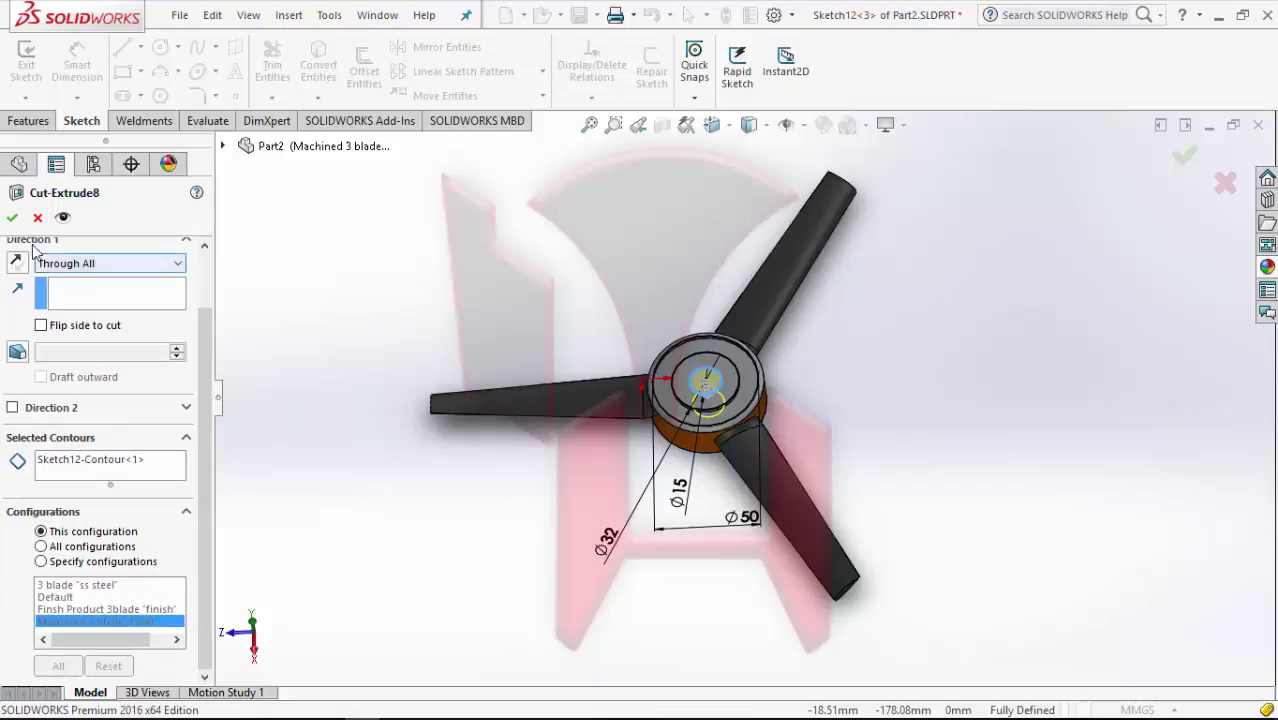
click(12, 217)
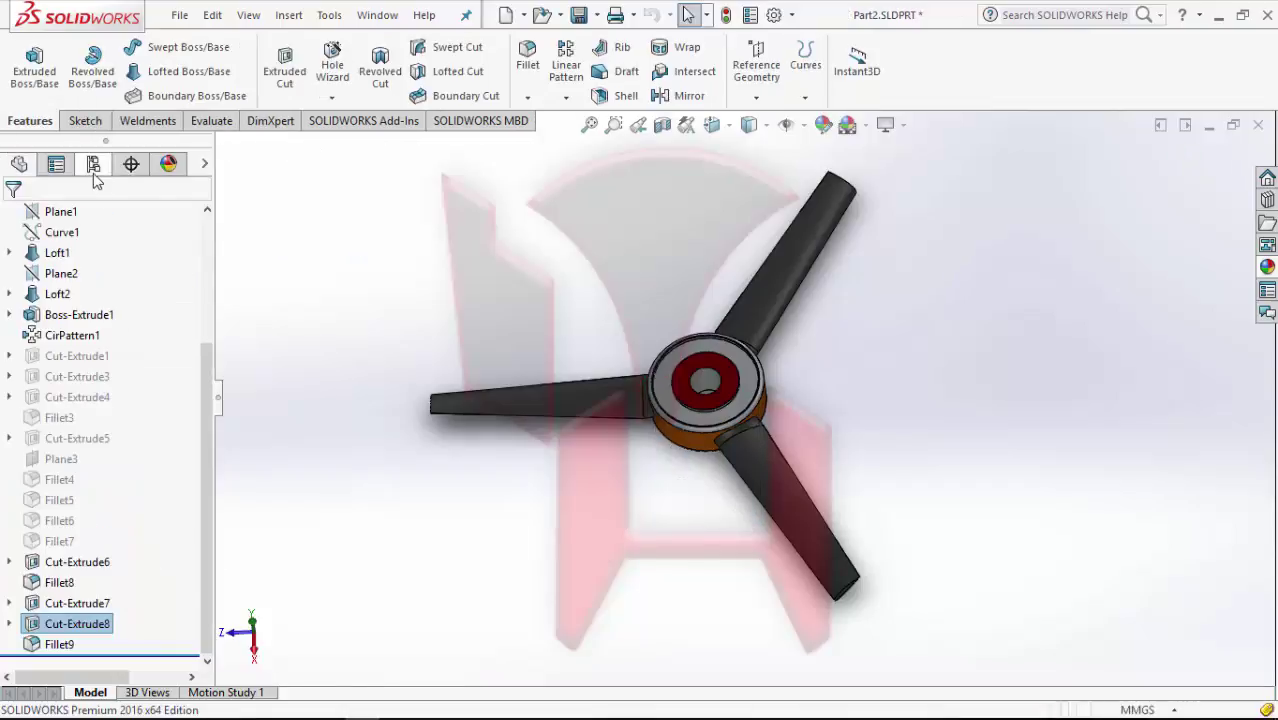
click(94, 174)
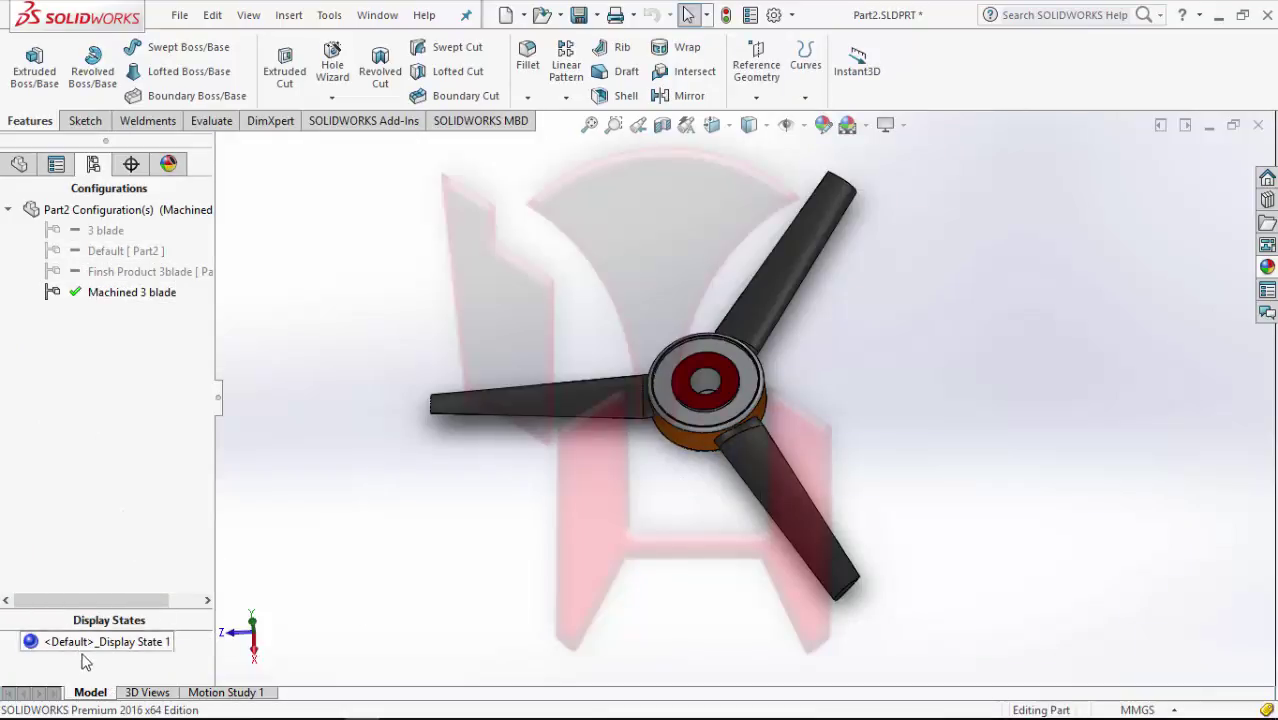
Re-edit Cut-Extrude8 from the feature tree and confirm its Configurations setting as This configuration
click(21, 166)
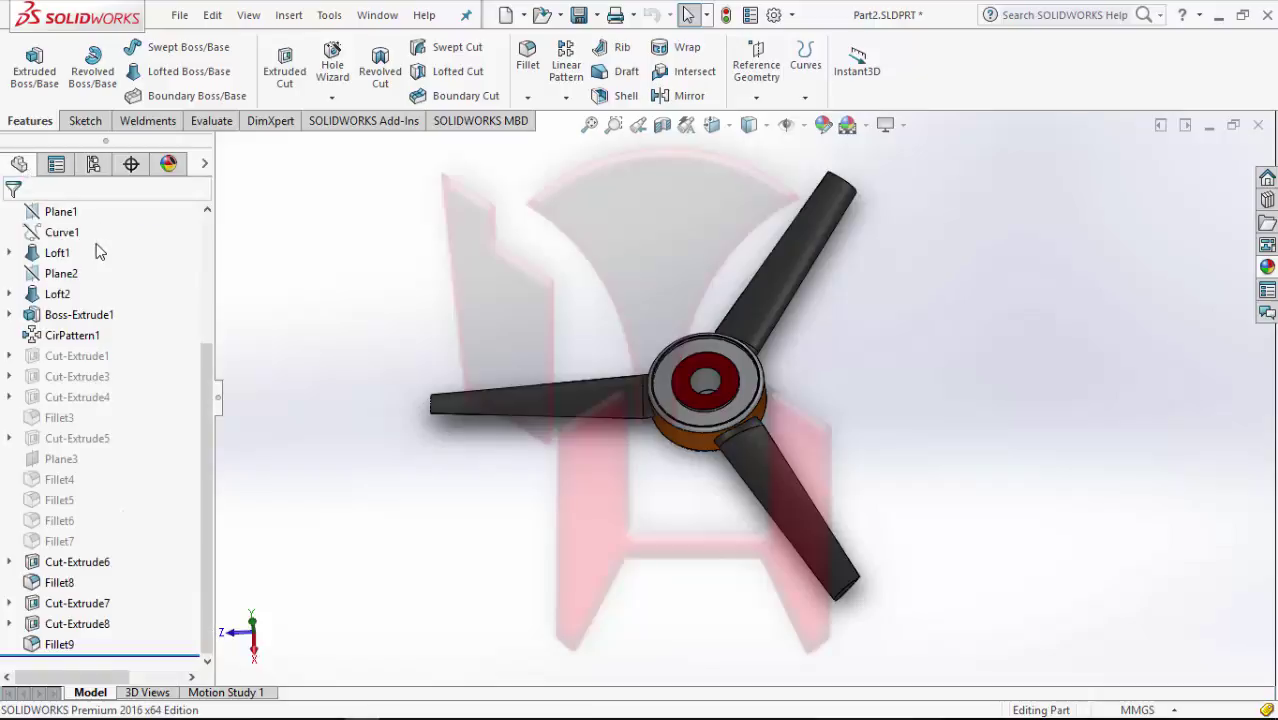
scroll(100, 250, up, 5)
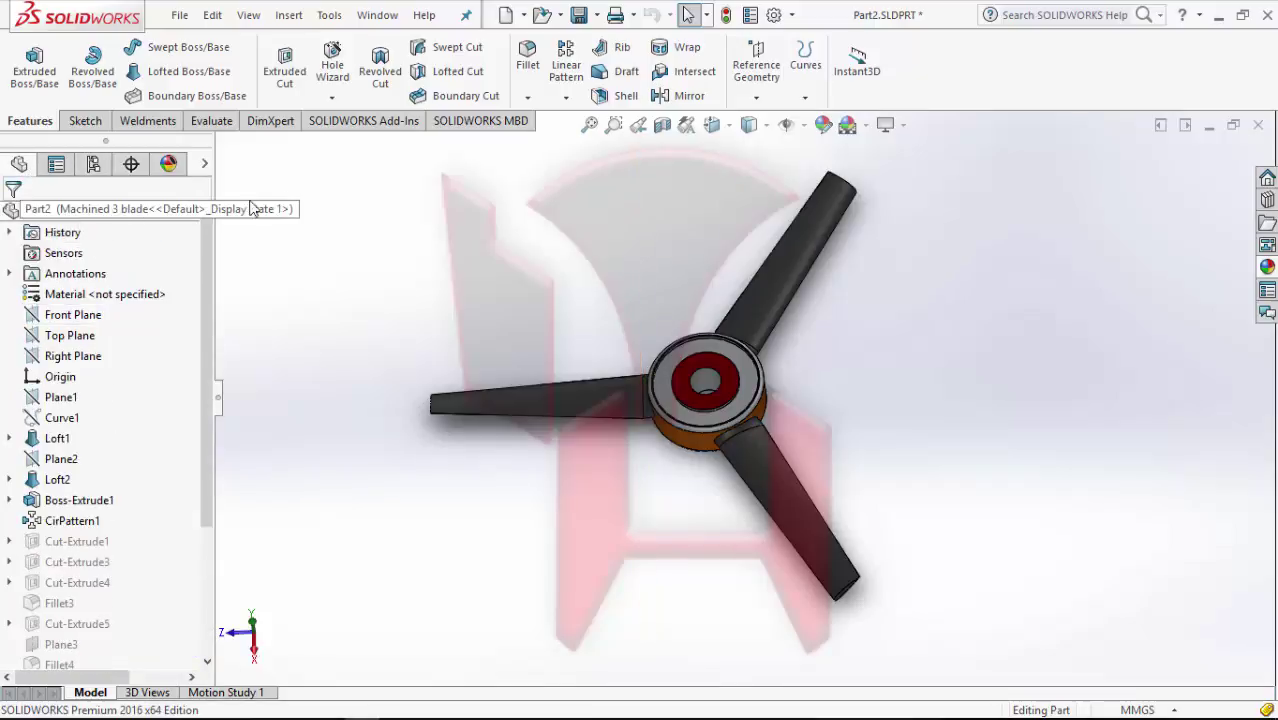
scroll(15, 648, down, 3)
click(9, 624)
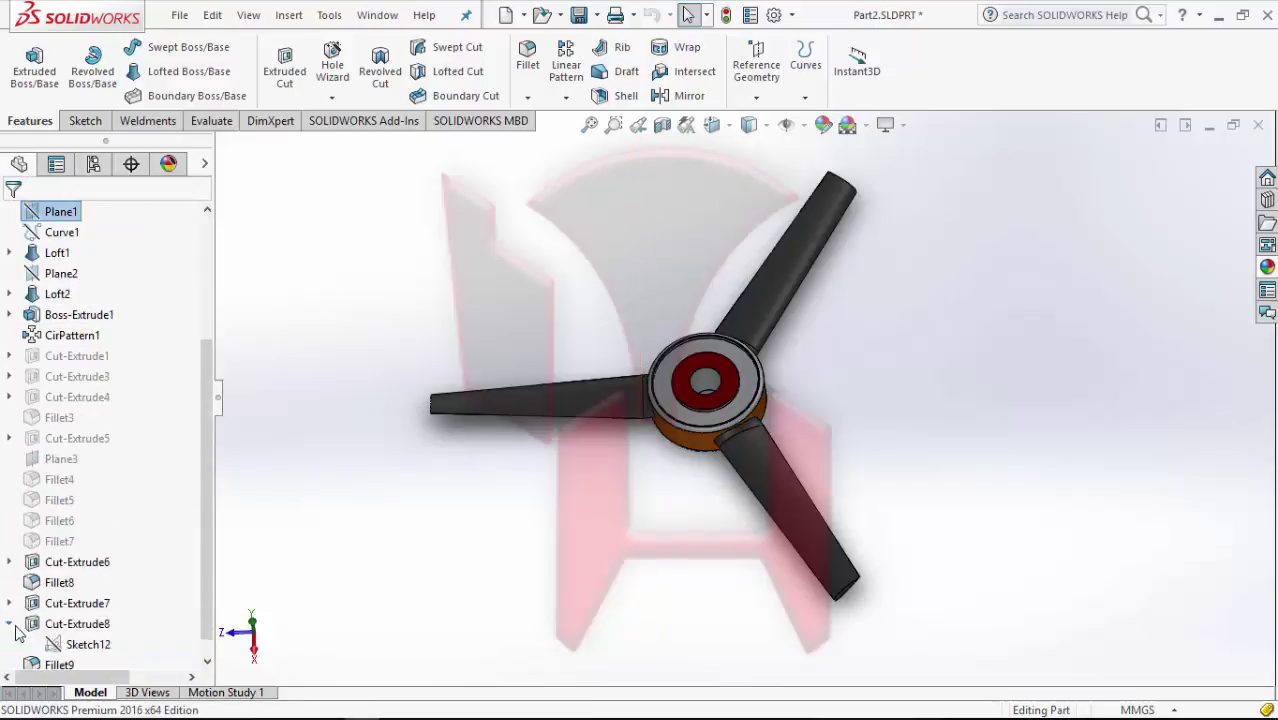
click(77, 623)
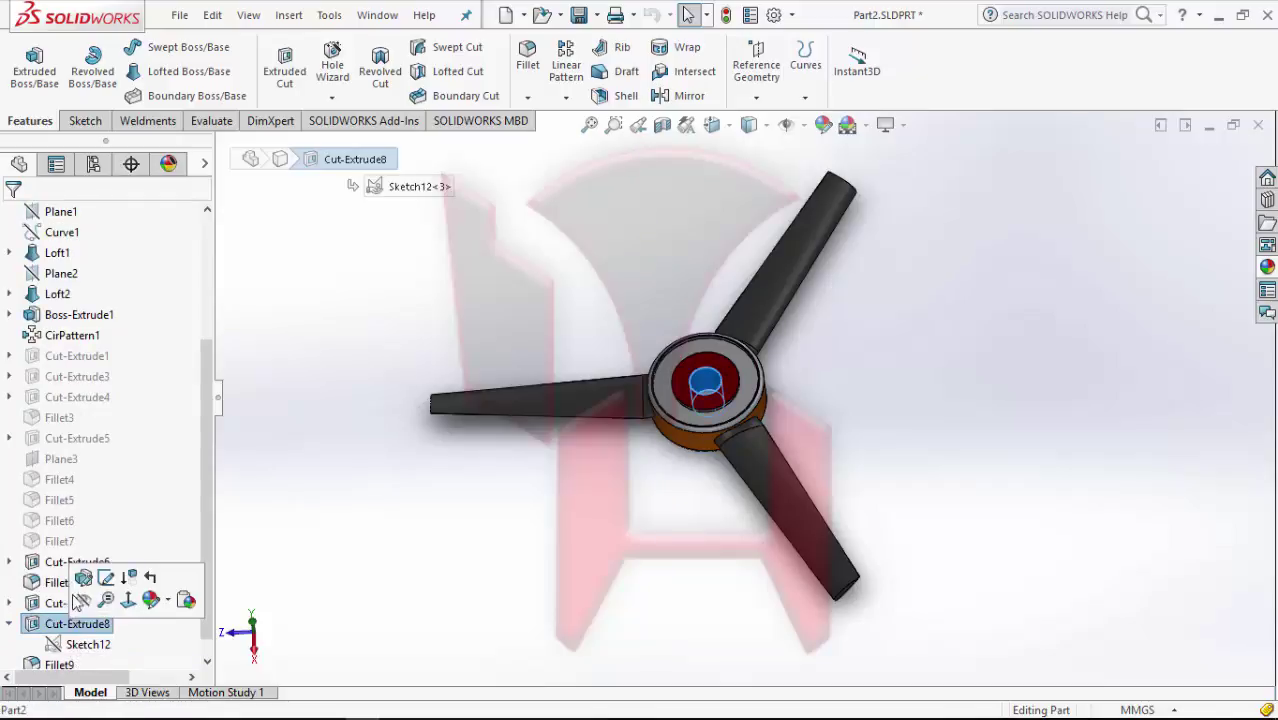
click(80, 574)
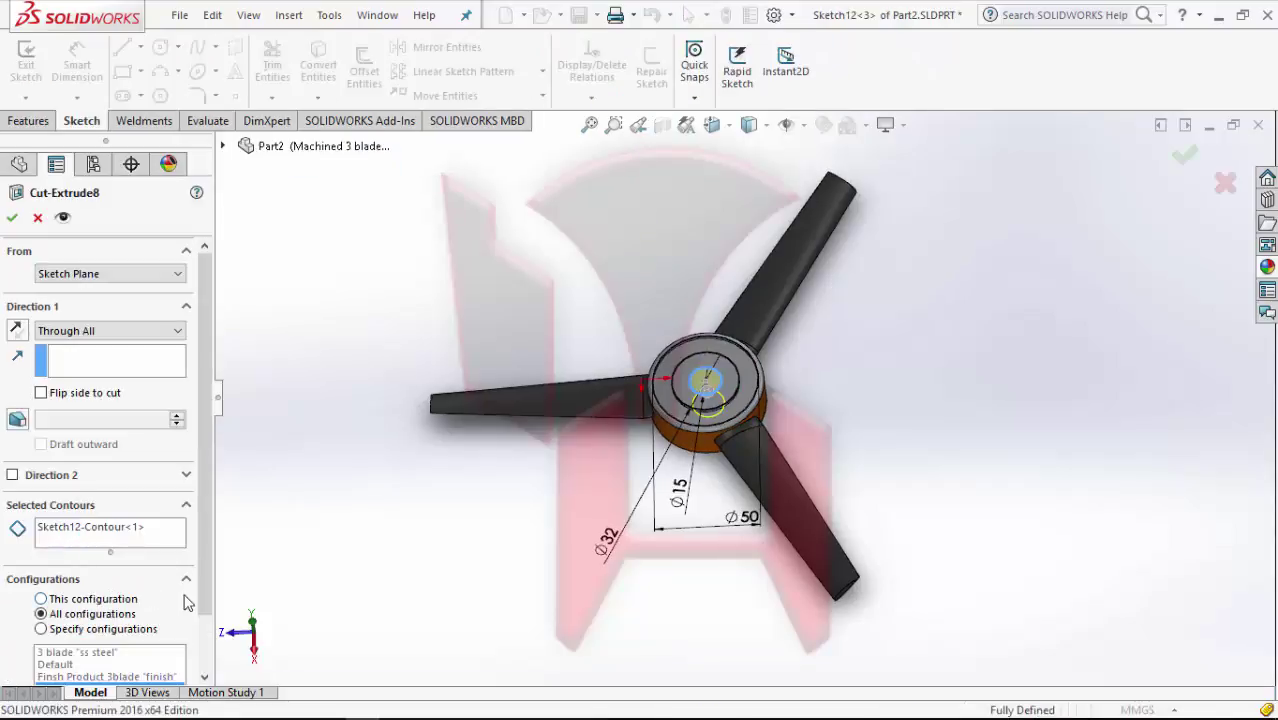
scroll(208, 590, down, 2)
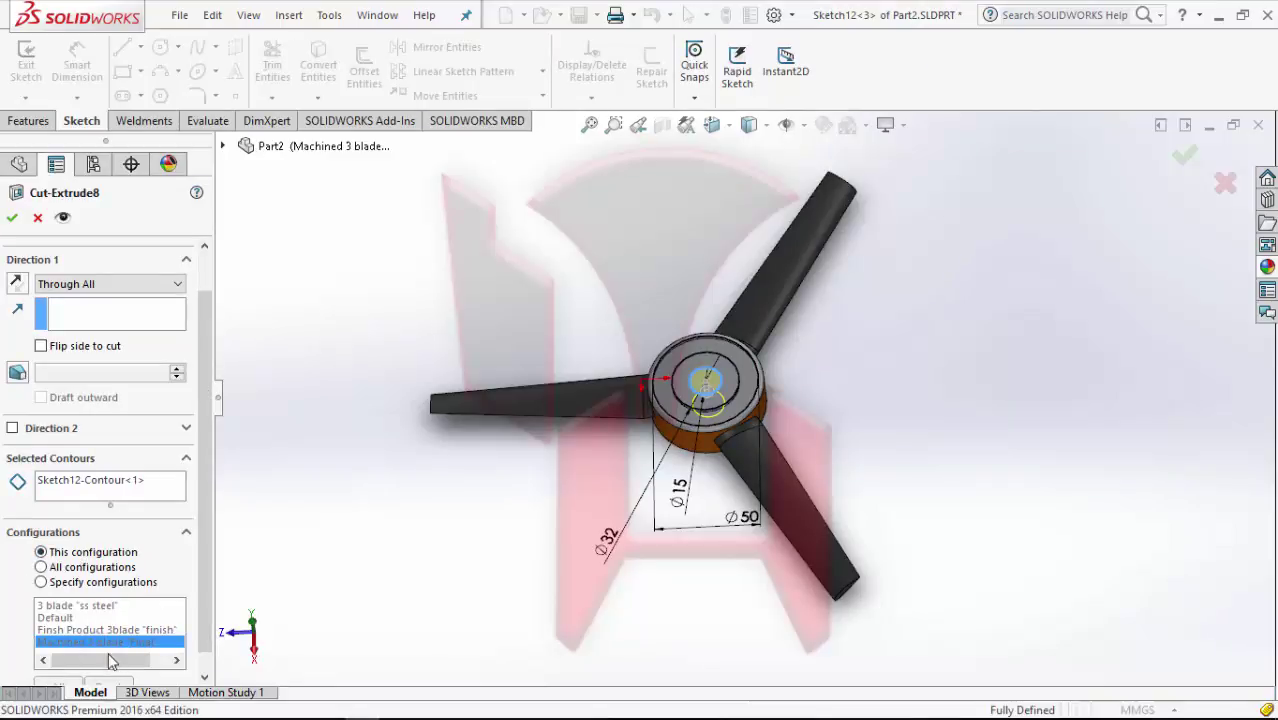
click(12, 222)
click(407, 541)
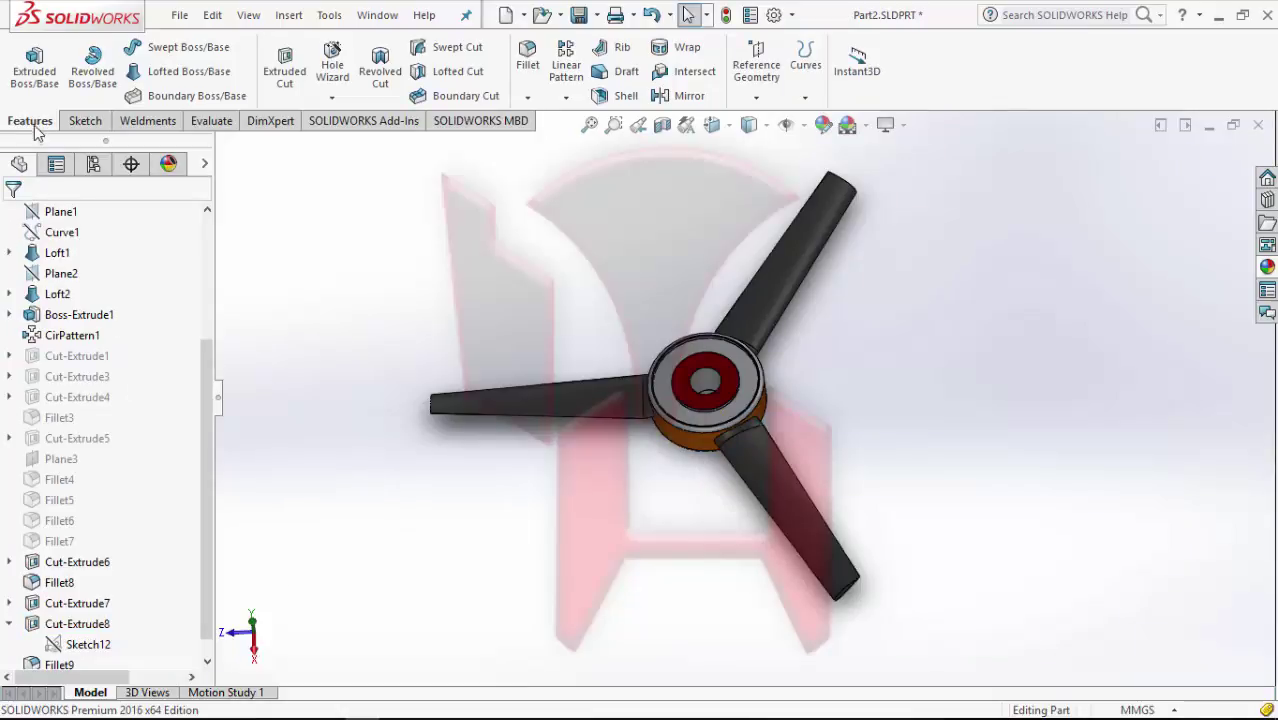
Activate 3 blade, Default and Finsh Product 3blade in turn, ending on Machined 3 blade
click(90, 166)
double_click(56, 230)
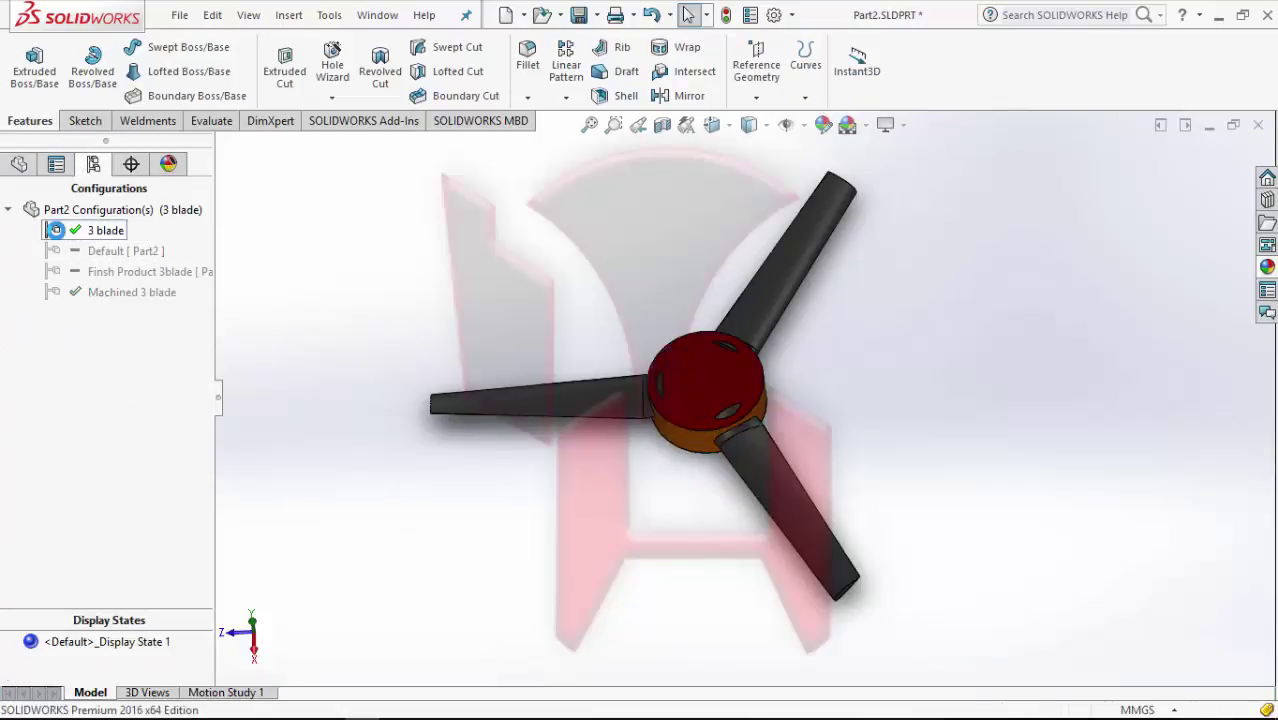
double_click(110, 251)
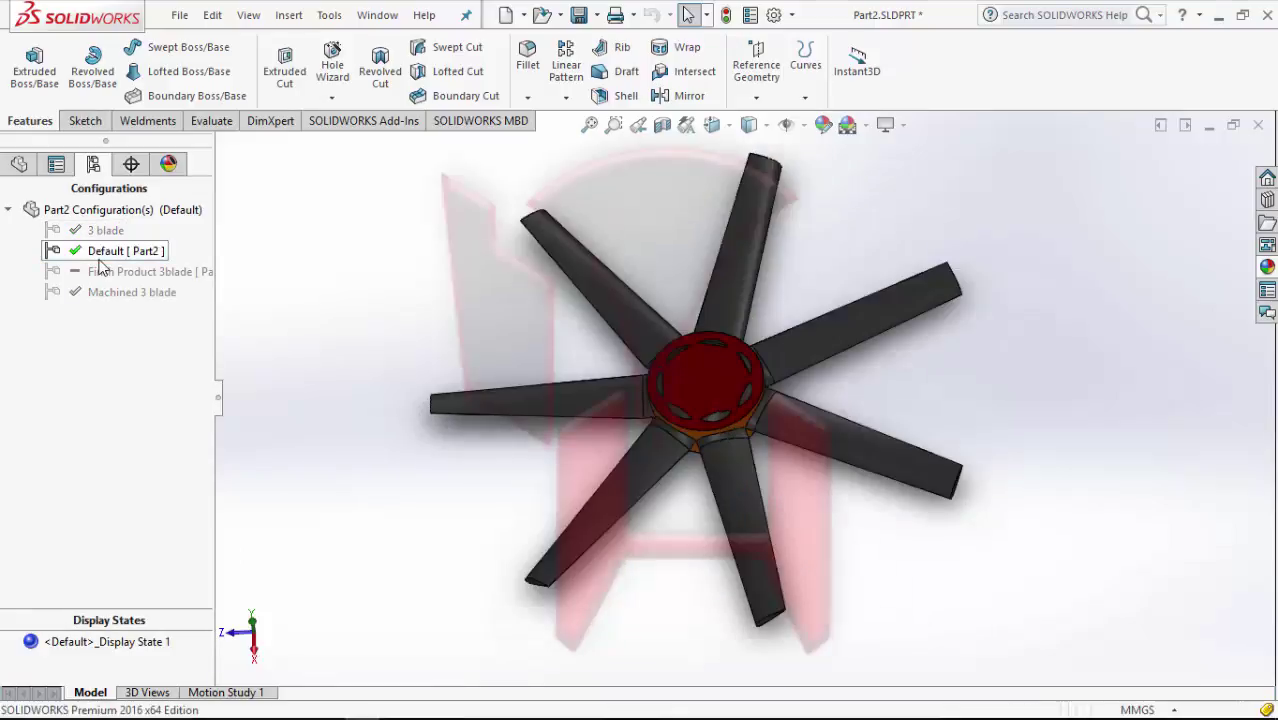
double_click(68, 274)
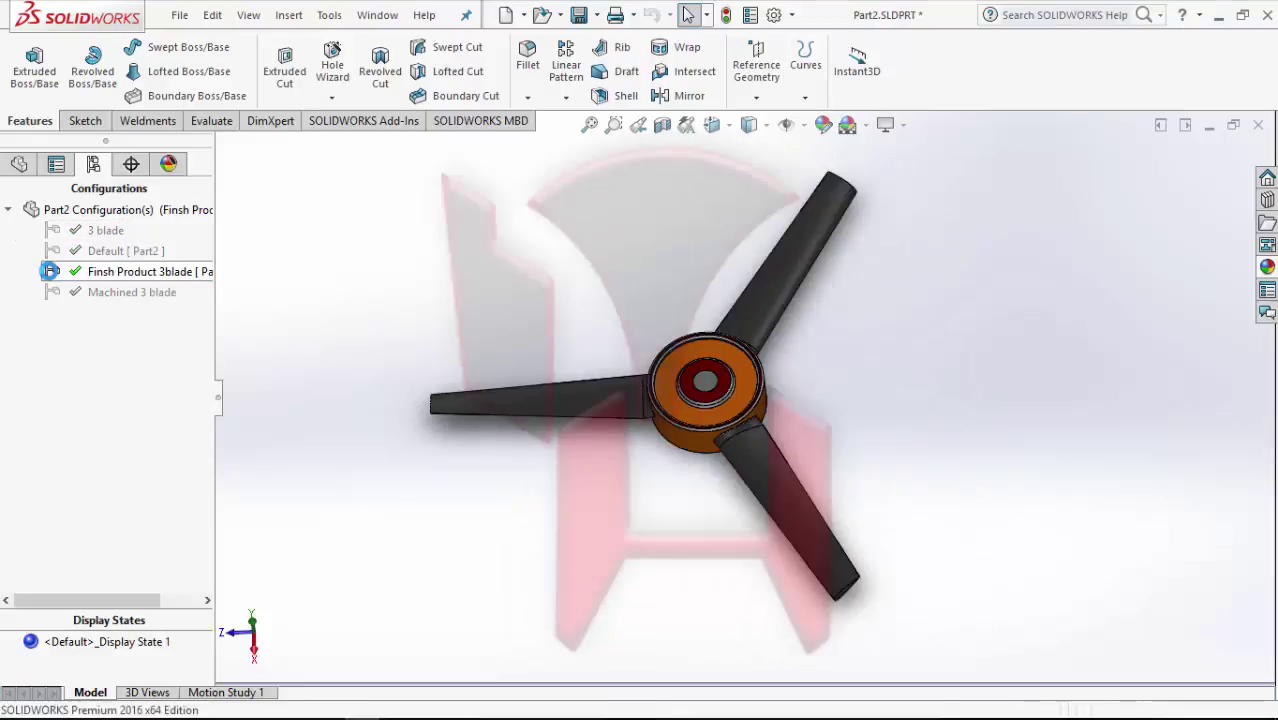
double_click(57, 292)
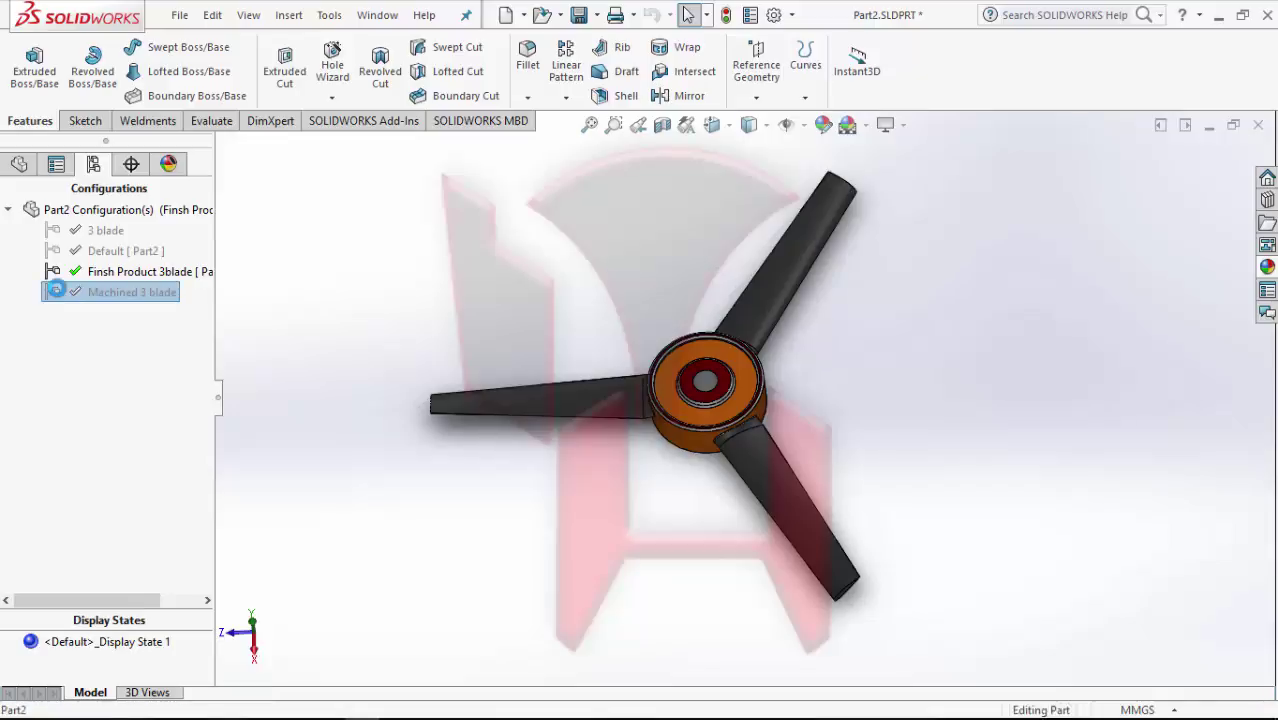
middle_drag(562, 541, 662, 456)
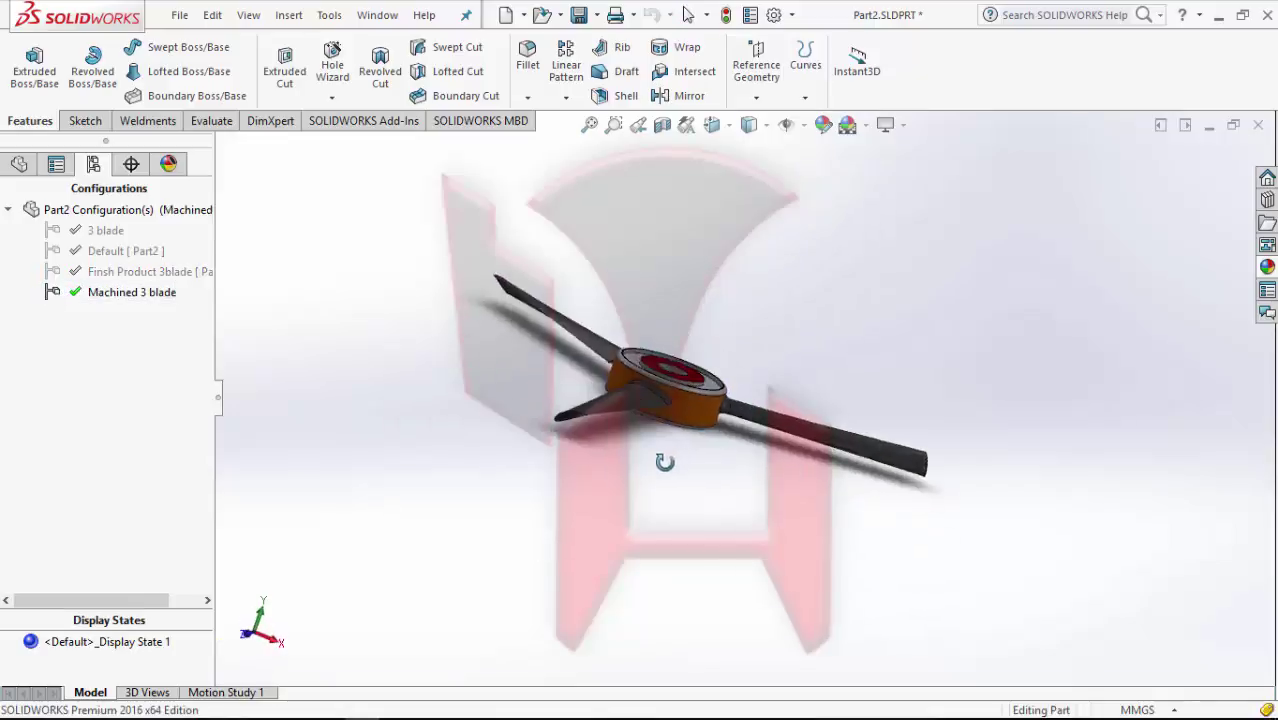
Start Sketch13 on the hub's top ring face
scroll(662, 430, down, 5)
click(660, 400)
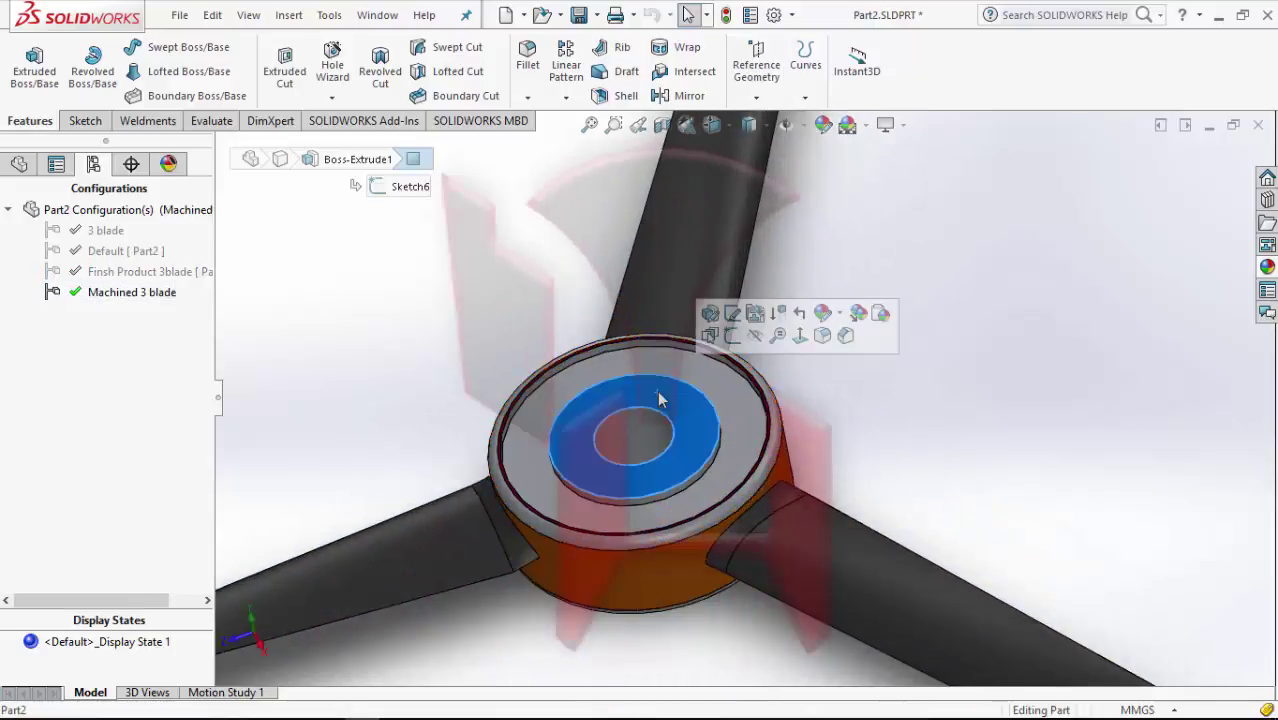
click(733, 335)
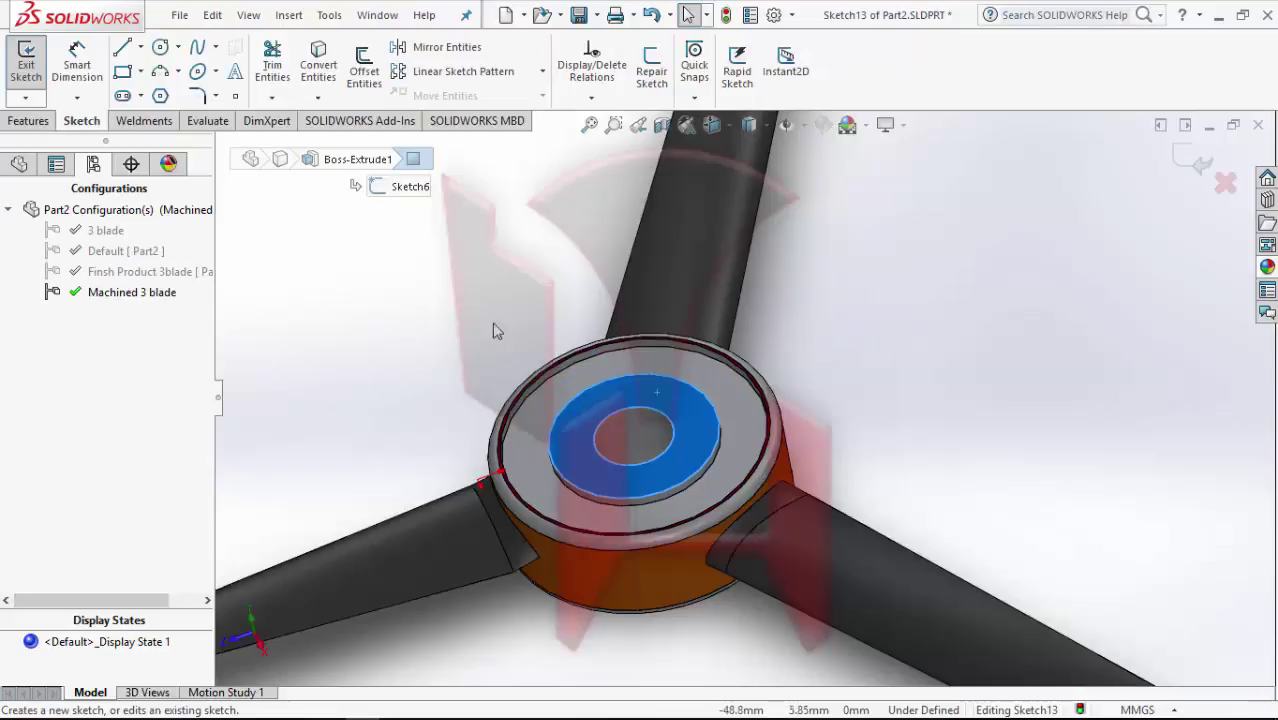
scroll(565, 385, up, 3)
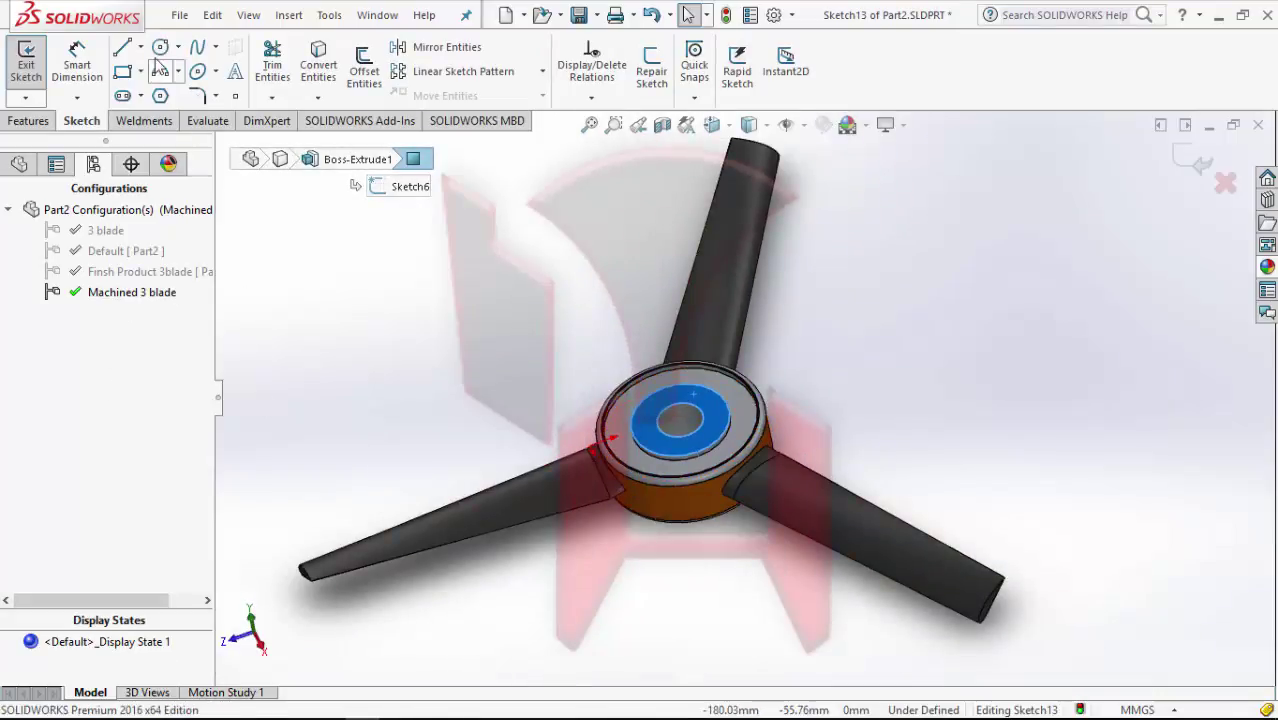
click(15, 170)
scroll(100, 450, down, 1)
click(80, 644)
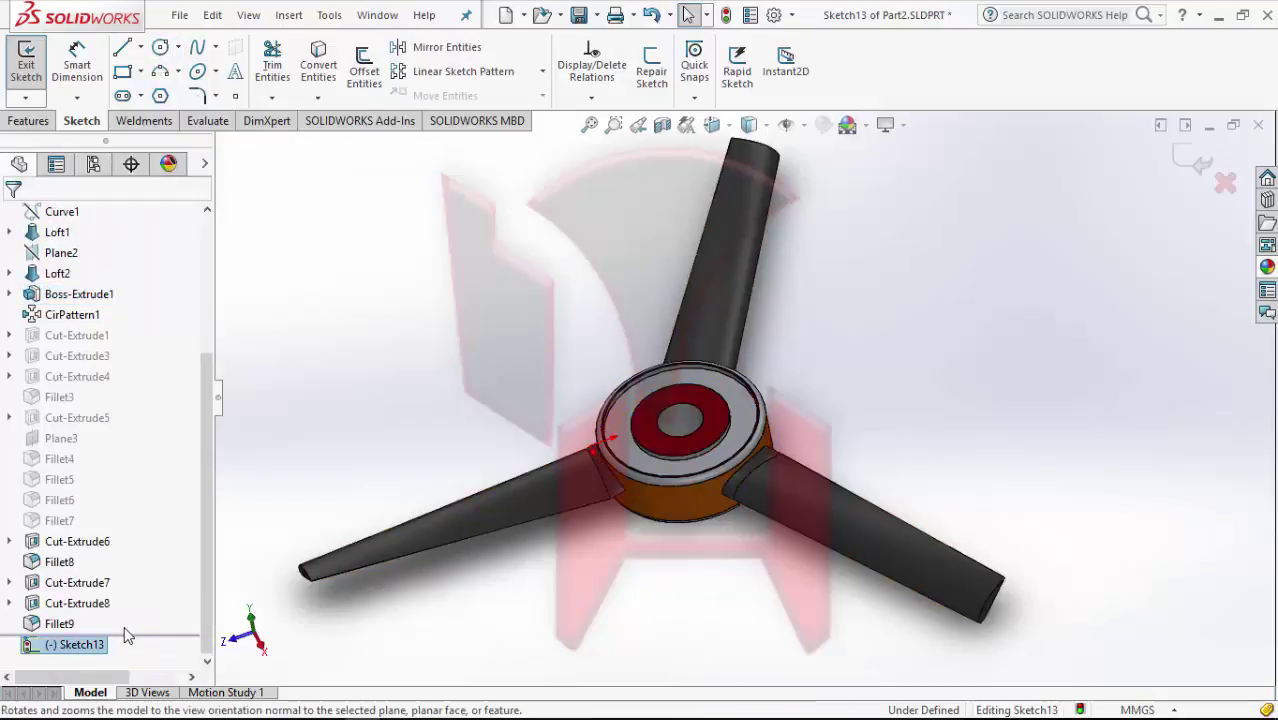
Draw a circle at the centre bore, dimension it 1 from the bore edge, and close the sketch
click(159, 49)
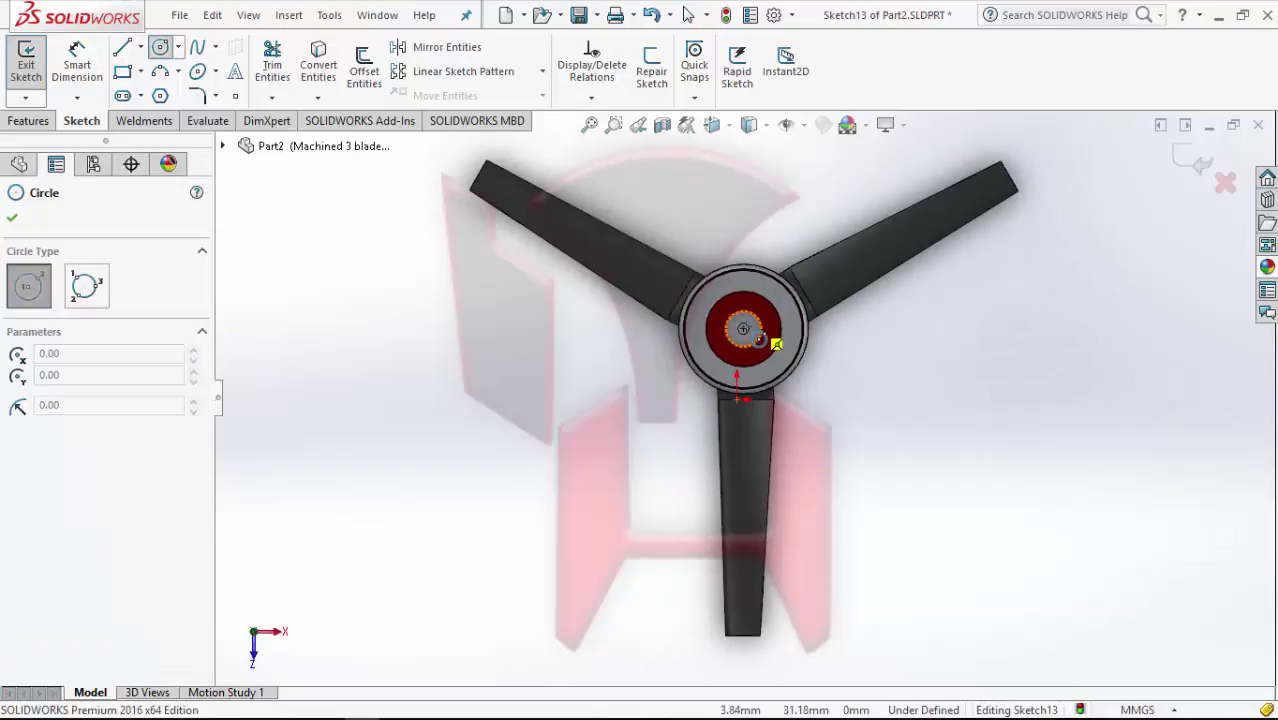
click(758, 338)
scroll(758, 338, down, 3)
scroll(758, 330, down, 2)
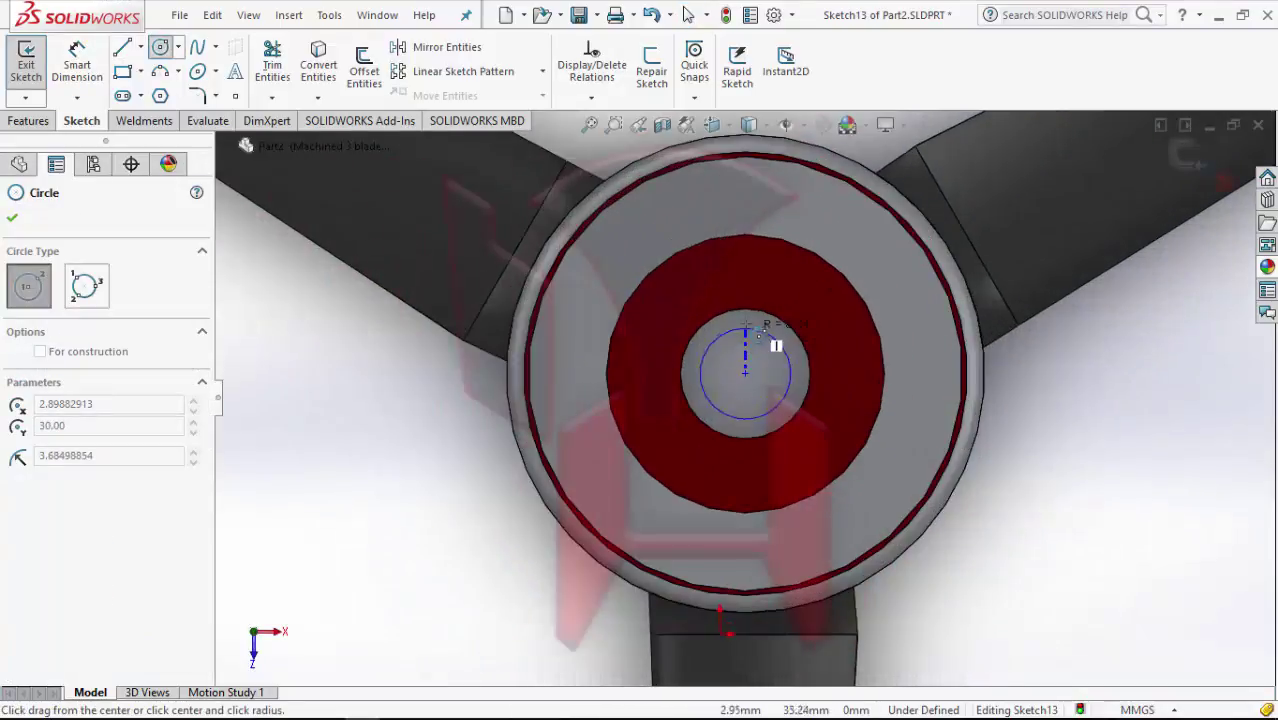
key(Escape)
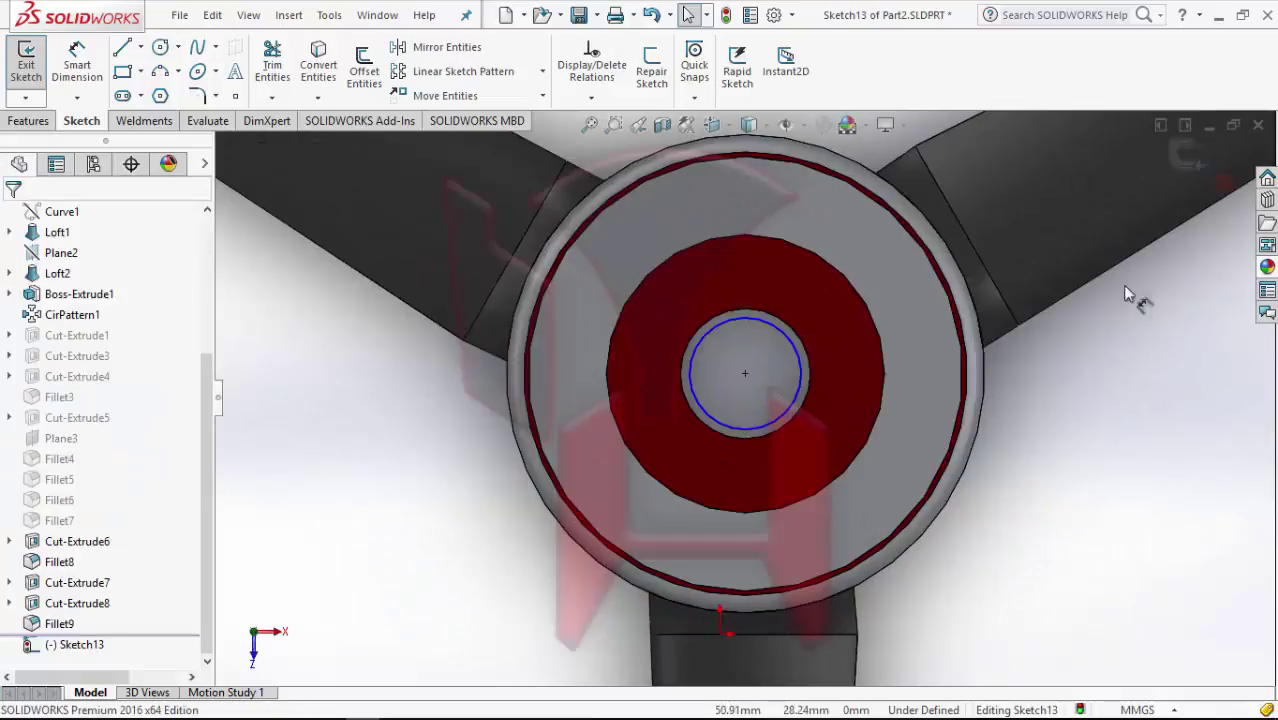
key(d)
click(800, 383)
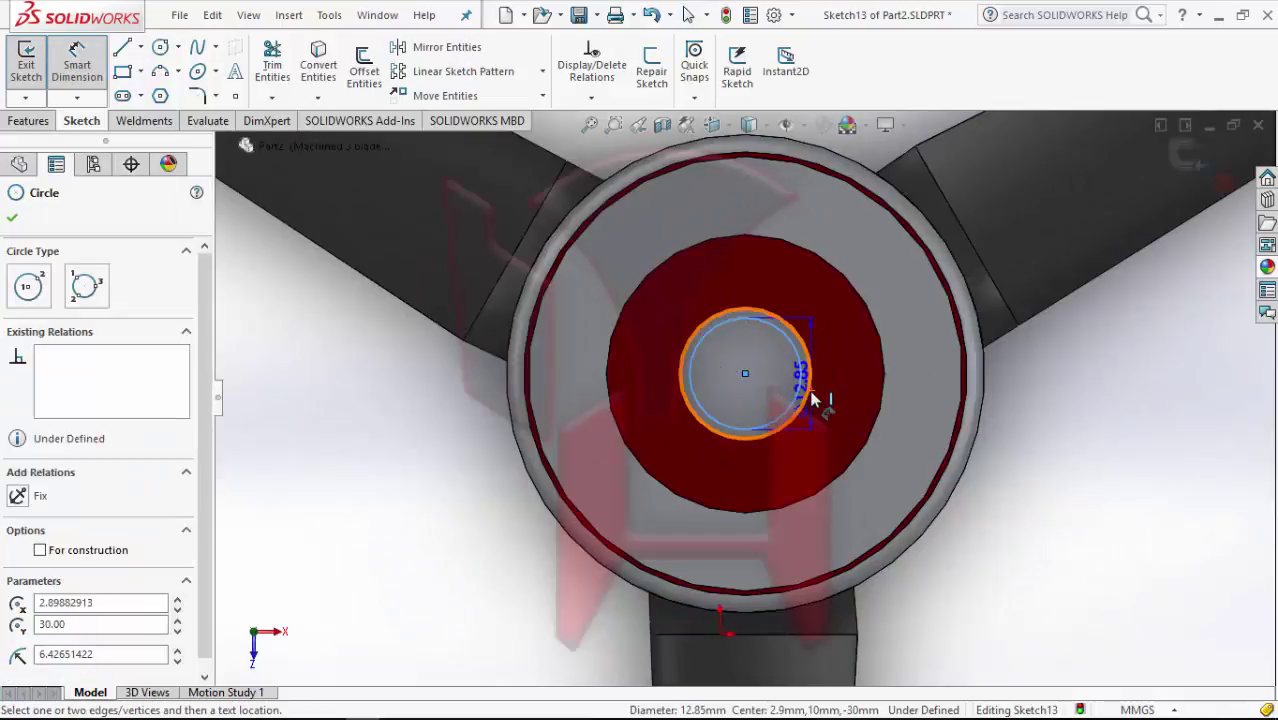
click(812, 398)
click(1121, 435)
key(Return)
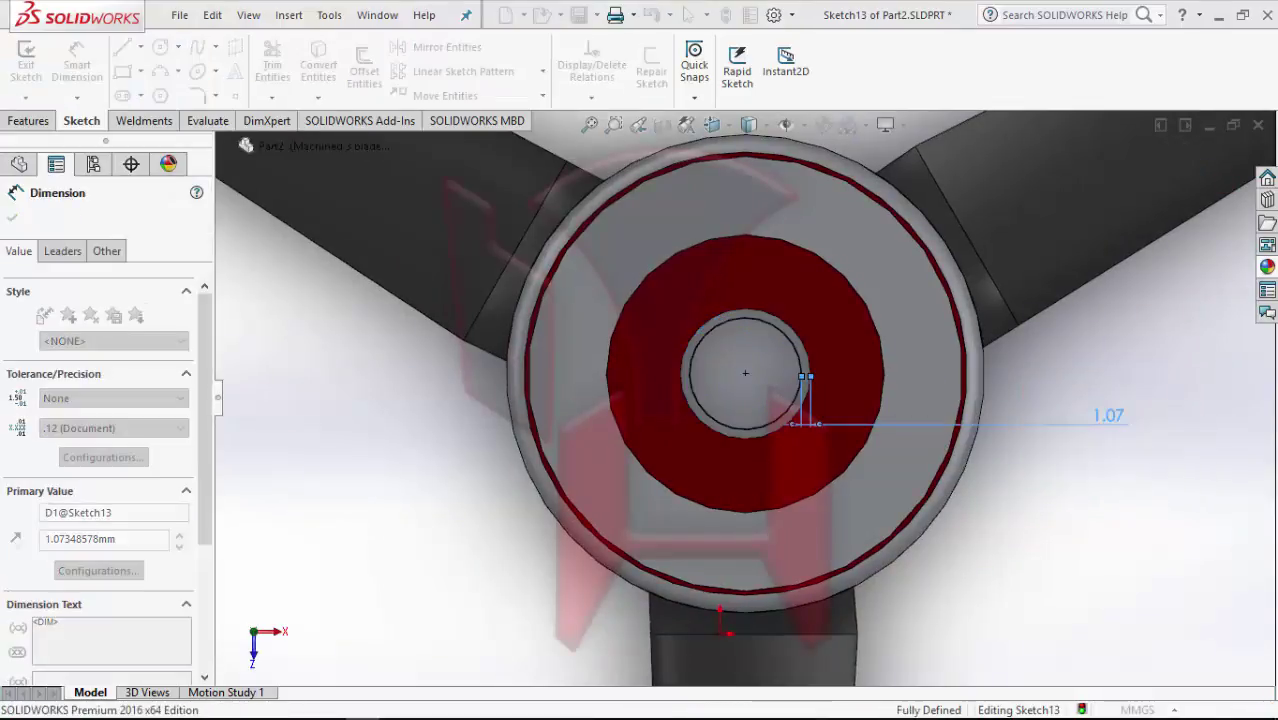
click(1198, 163)
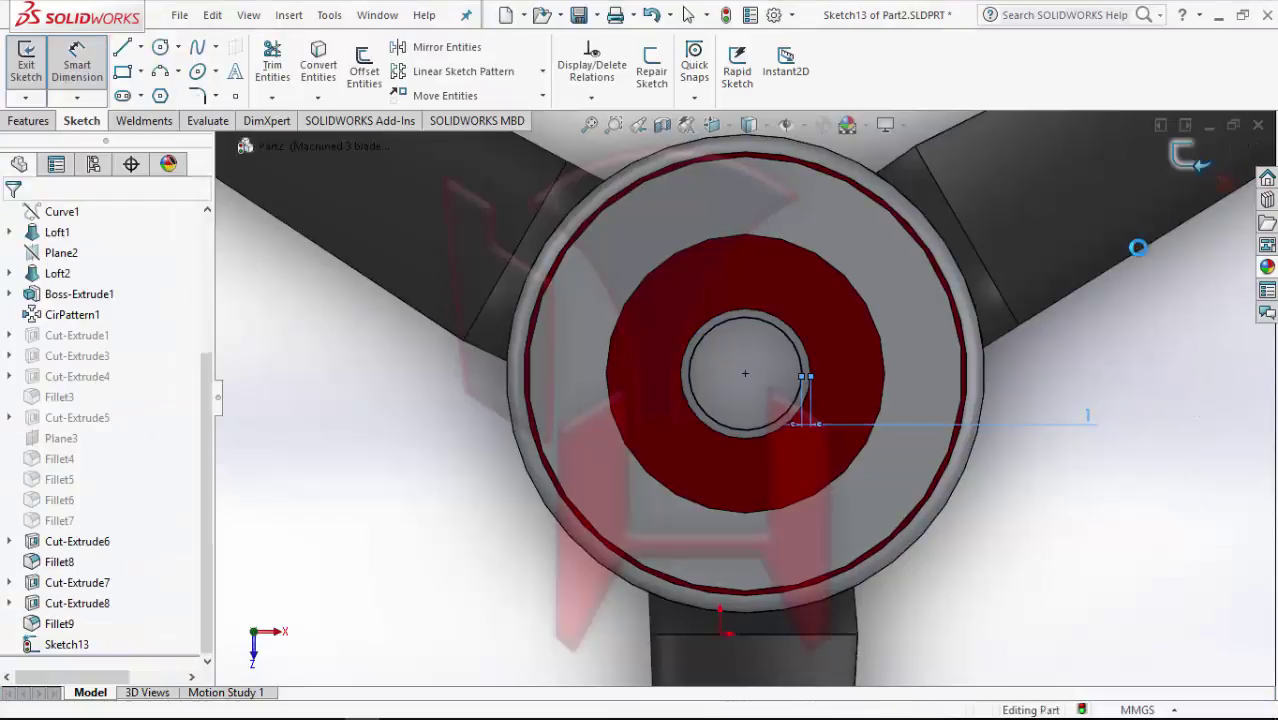
Extrude Sketch13's circle as Boss-Extrude2: Blind 2 mm one way, 32 mm in Direction 2
middle_drag(1006, 374, 970, 348)
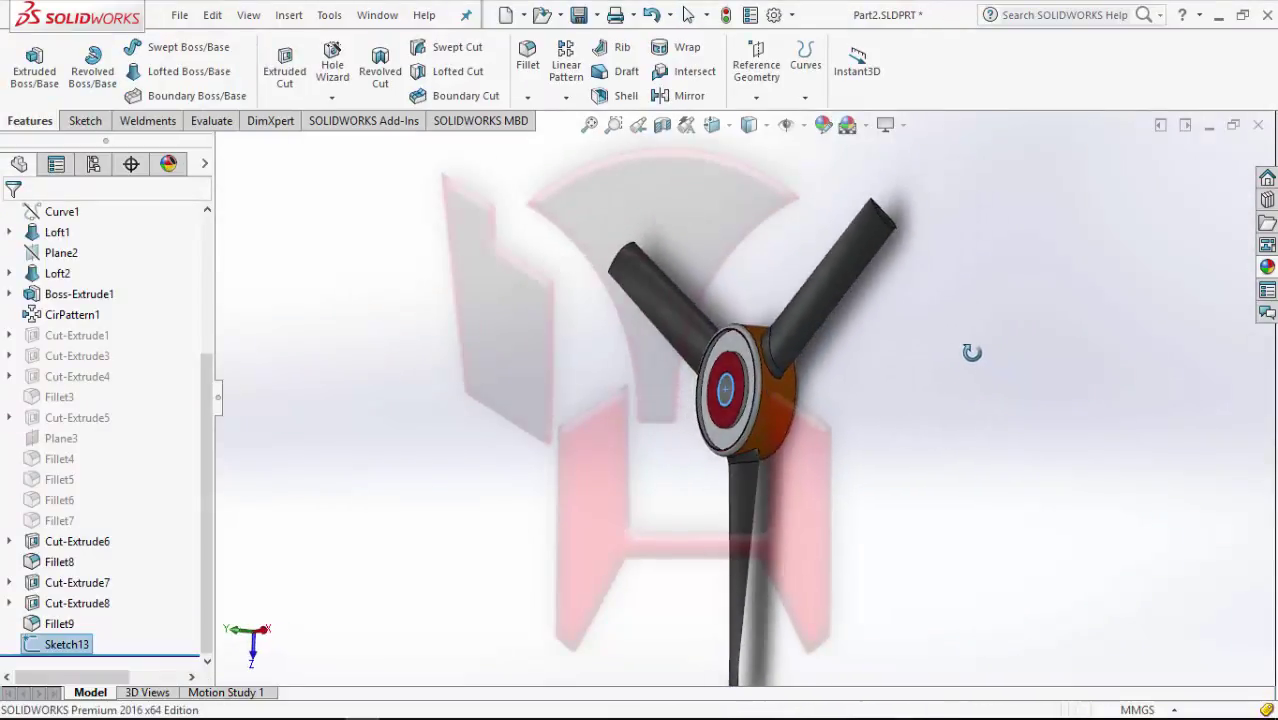
click(60, 76)
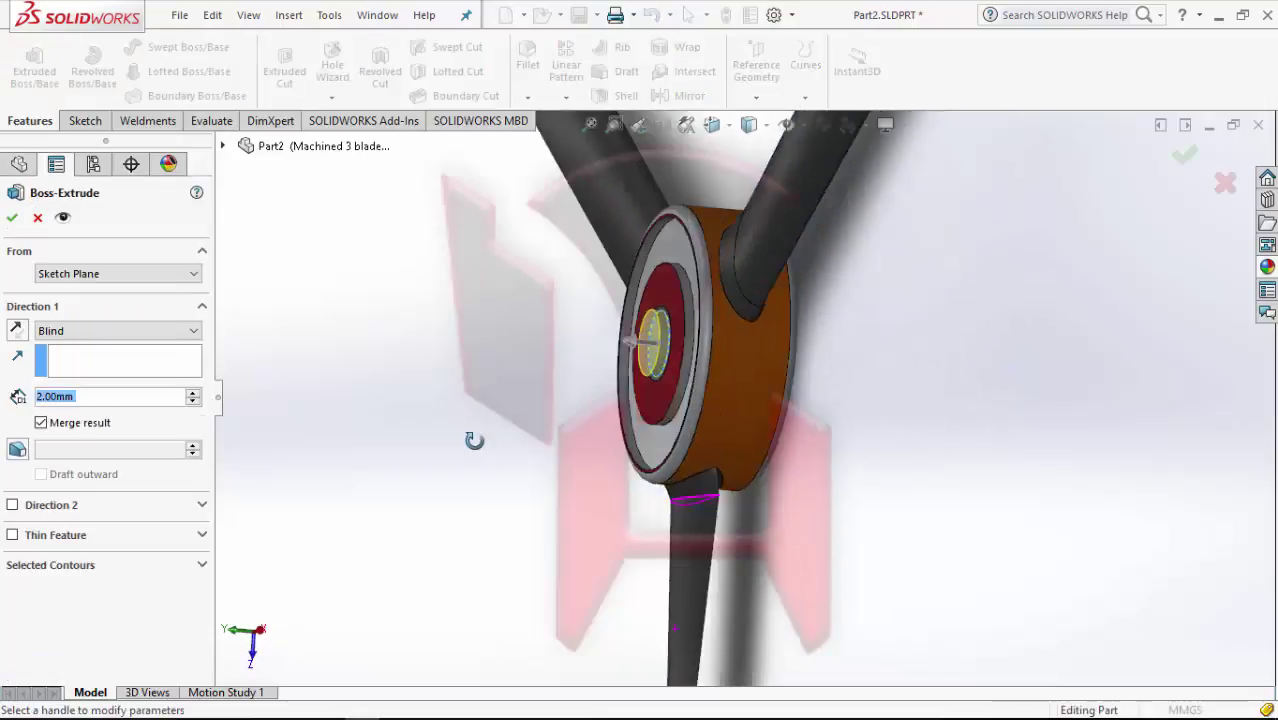
click(122, 508)
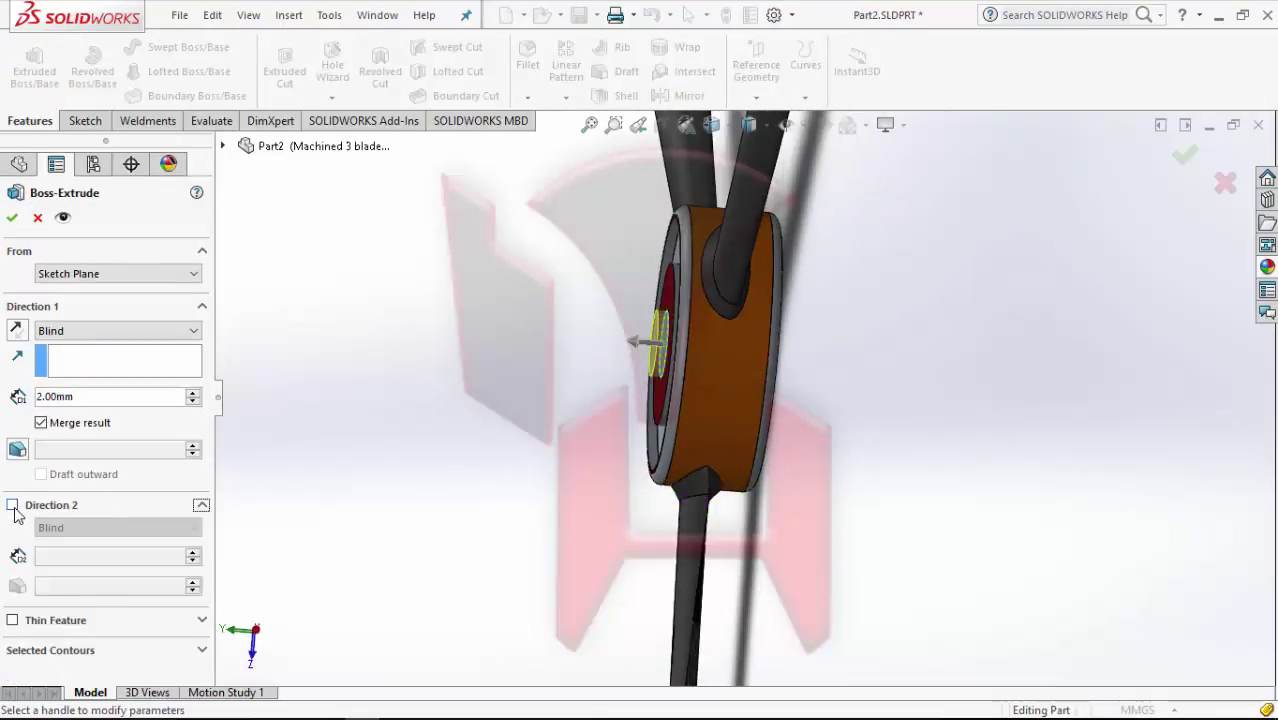
click(12, 506)
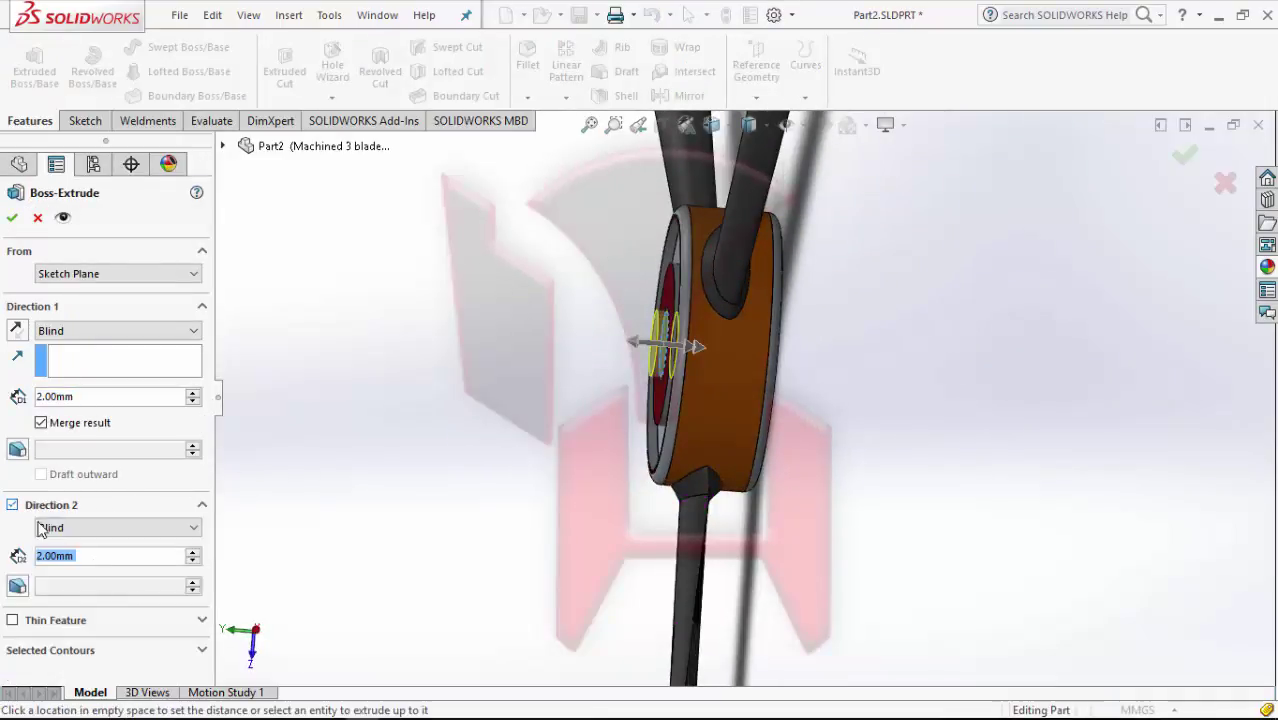
click(193, 553)
click(193, 553)
click(193, 553)
mouse_move(601, 542)
middle_down()
mouse_move(713, 491)
mouse_move(599, 522)
mouse_move(690, 510)
mouse_move(669, 522)
mouse_move(600, 520)
middle_up()
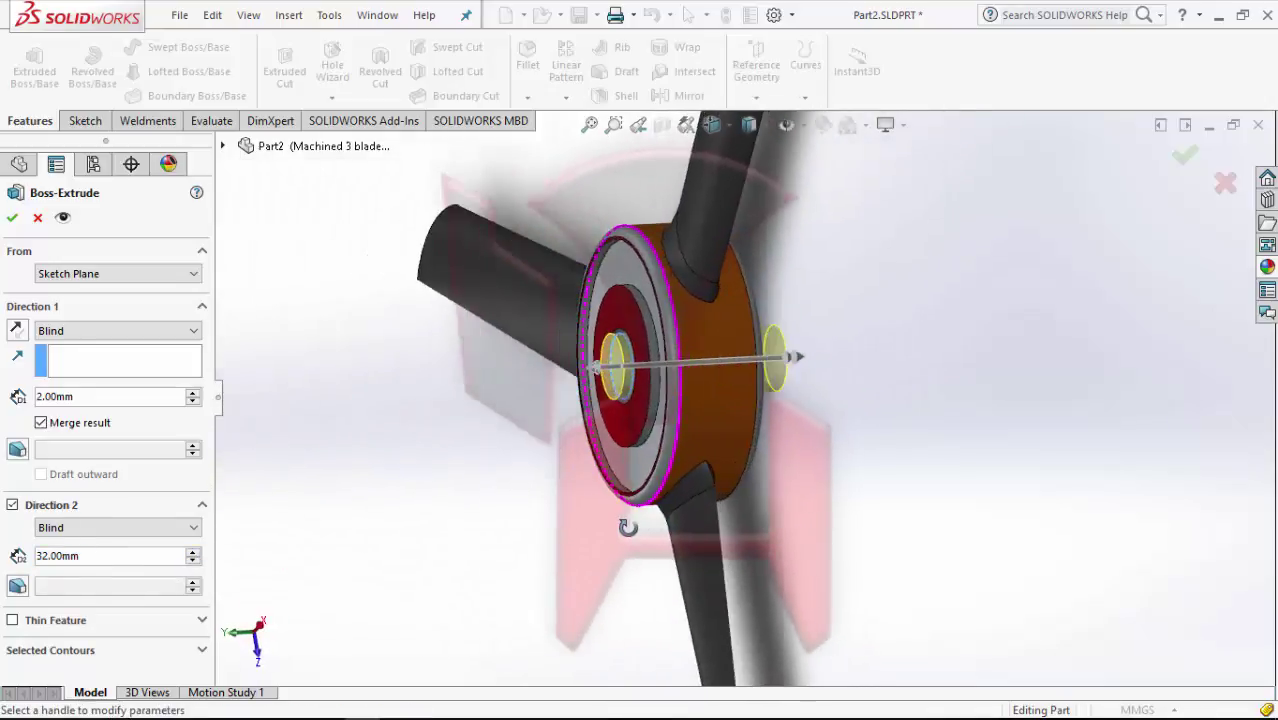
click(12, 218)
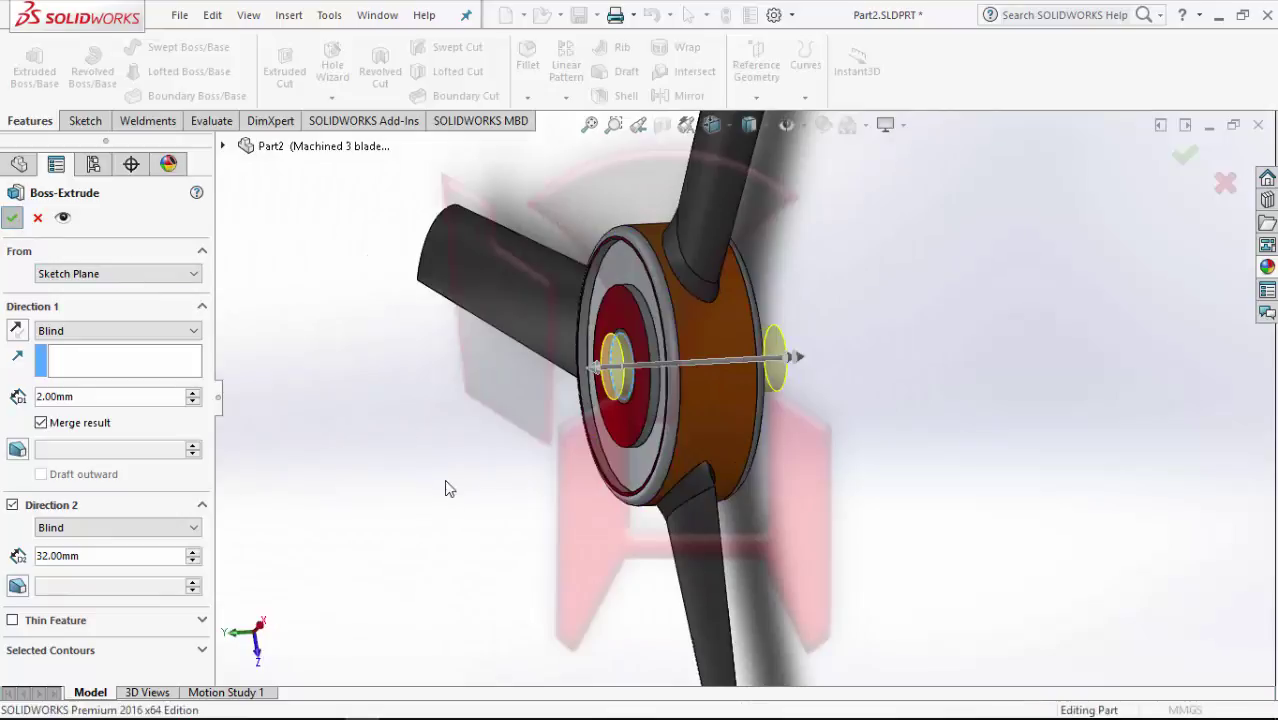
middle_drag(448, 493, 462, 495)
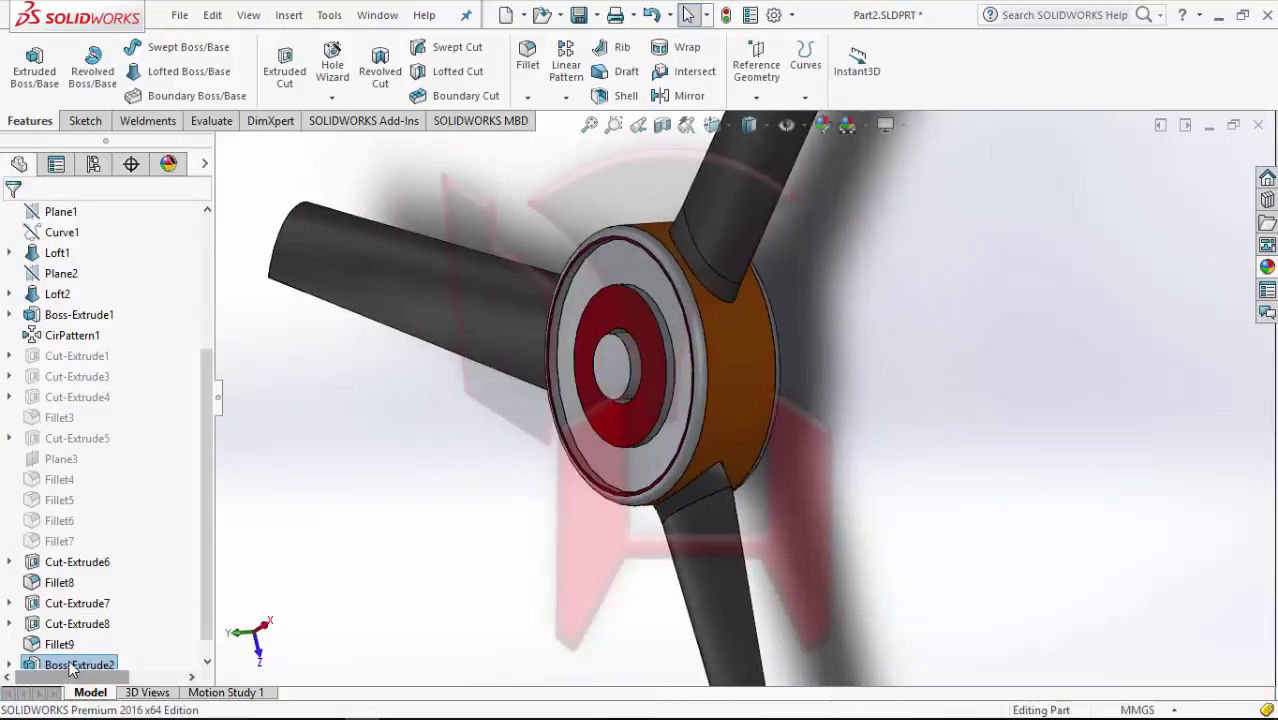
Reopen Boss-Extrude2 for editing and cancel without changes
click(75, 664)
click(82, 607)
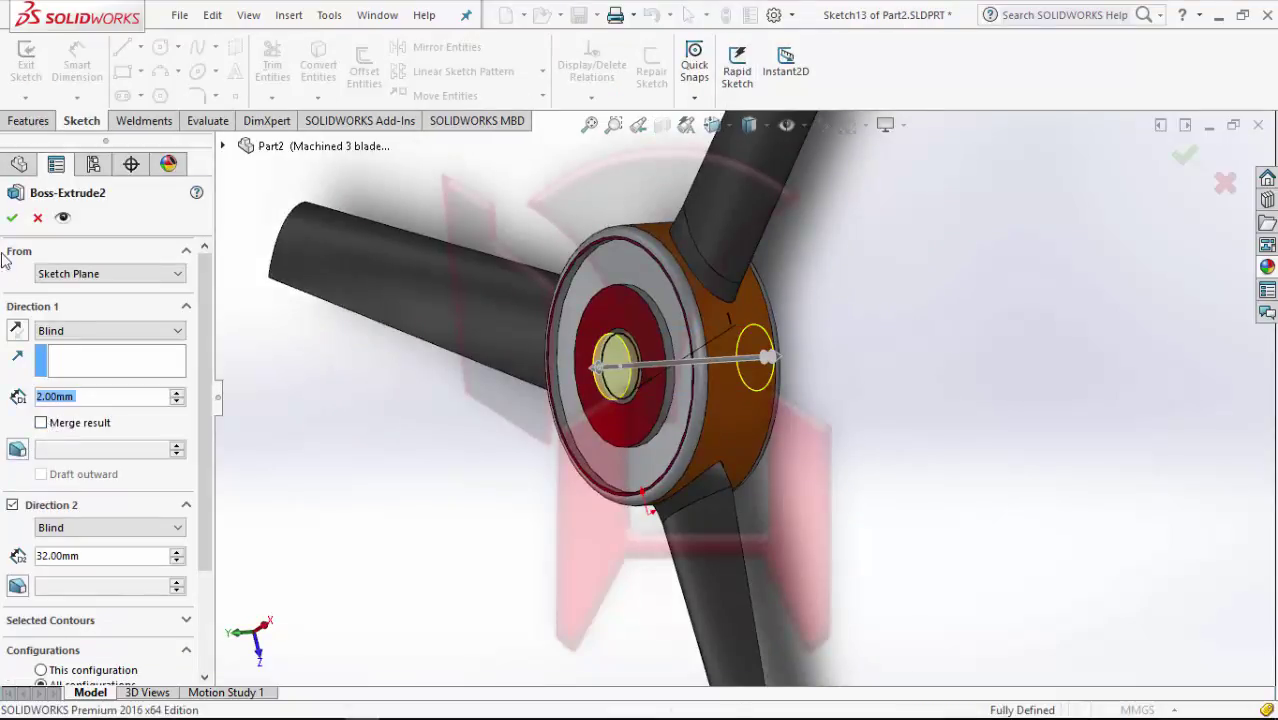
key(Escape)
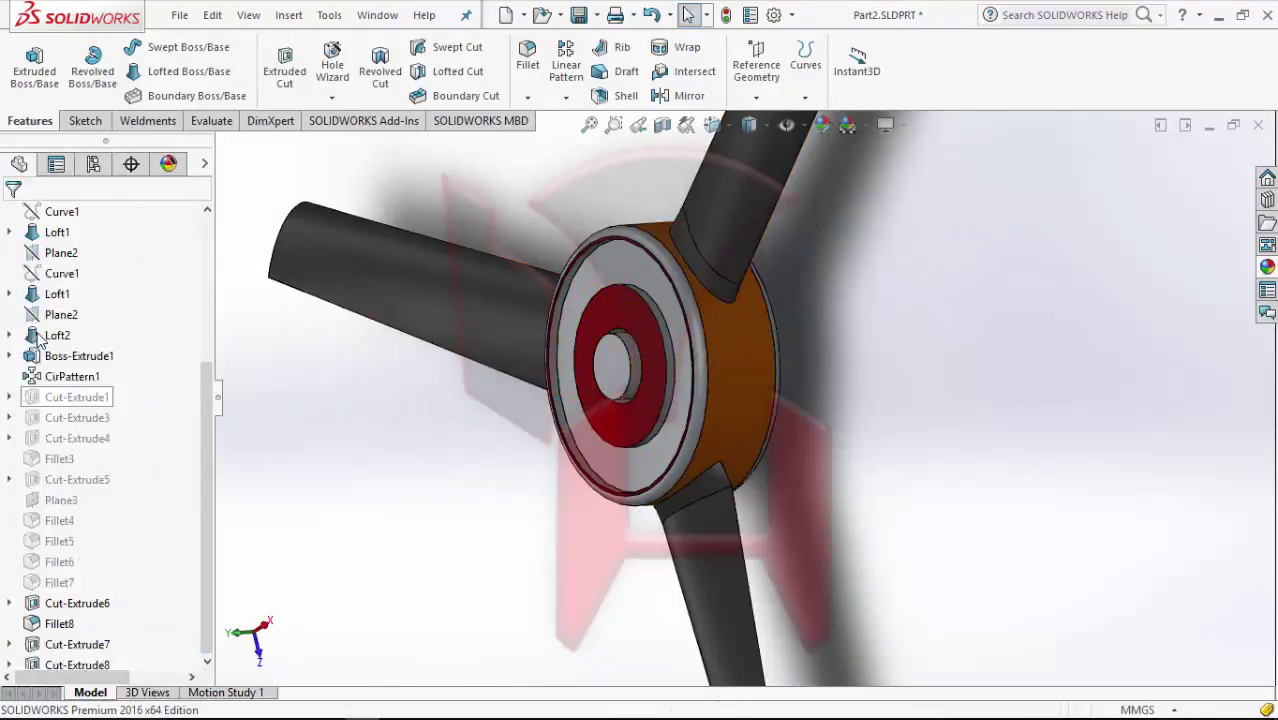
Expand Solid Bodies(2) and inspect the Boss-Extrude2 and Fillet9 bodies
scroll(38, 342, up, 5)
click(9, 294)
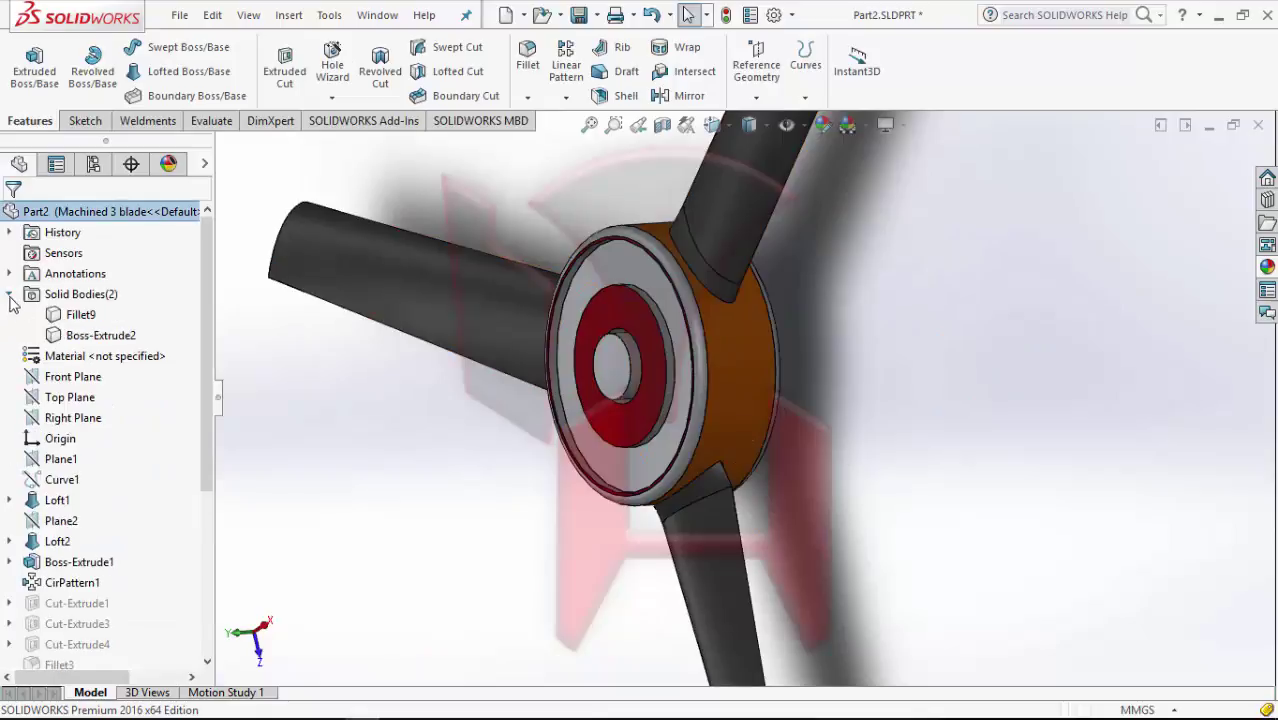
click(95, 335)
click(80, 314)
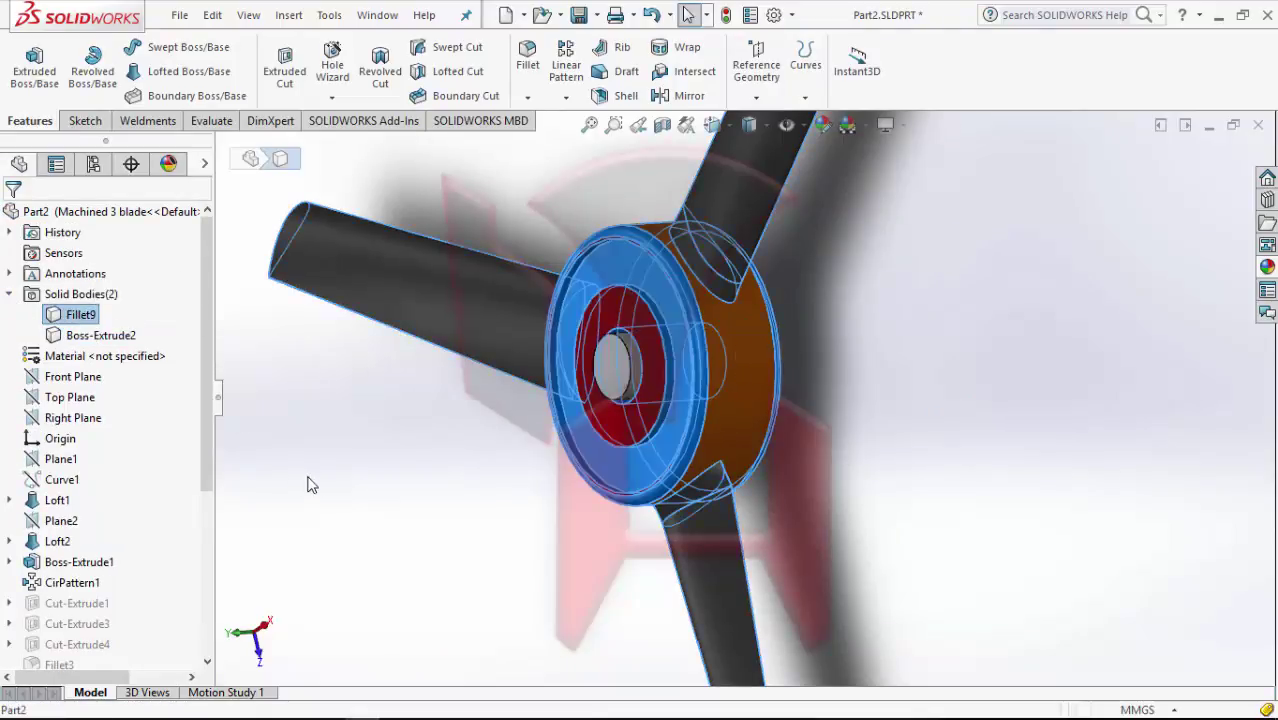
click(399, 491)
scroll(451, 476, up, 3)
mouse_move(451, 476)
middle_down()
mouse_move(613, 461)
mouse_move(622, 371)
mouse_move(516, 525)
mouse_move(645, 446)
mouse_move(602, 482)
mouse_move(613, 379)
mouse_move(650, 434)
mouse_move(640, 451)
middle_up()
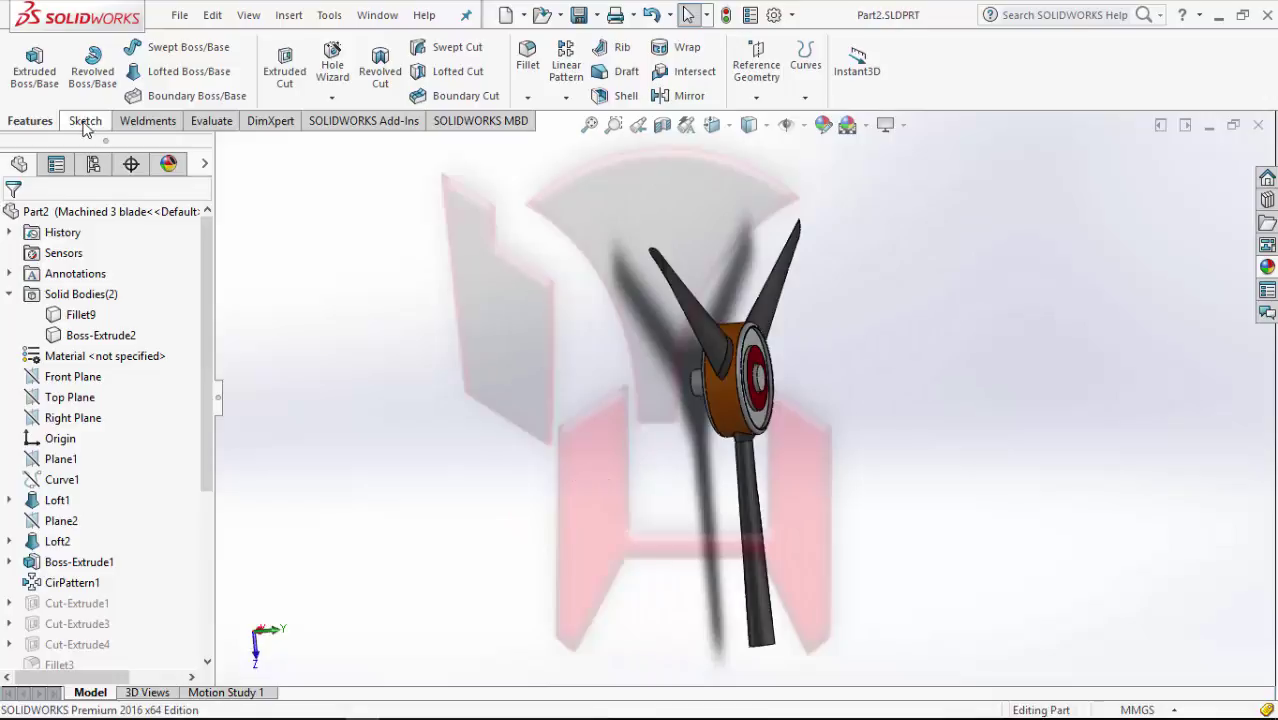
Preview the 3 blade, Default and Finsh Product 3blade configurations, ending with Machined 3 blade active
click(93, 163)
double_click(53, 233)
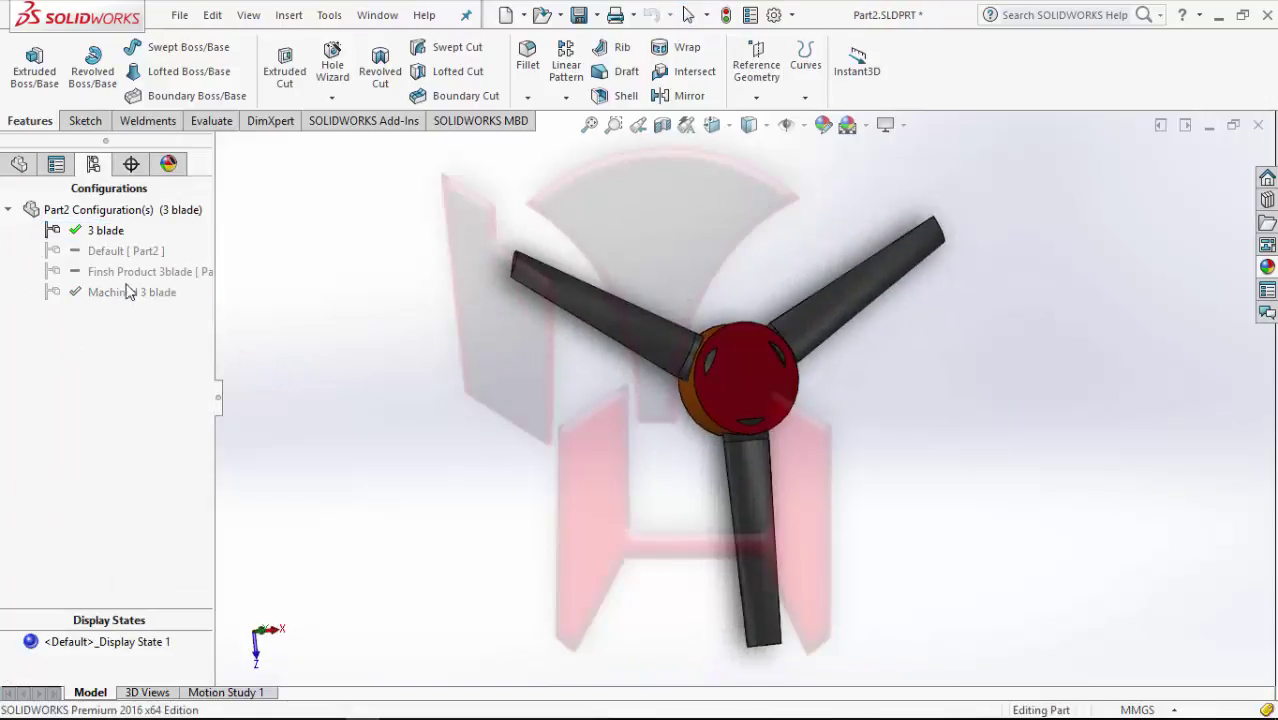
double_click(62, 252)
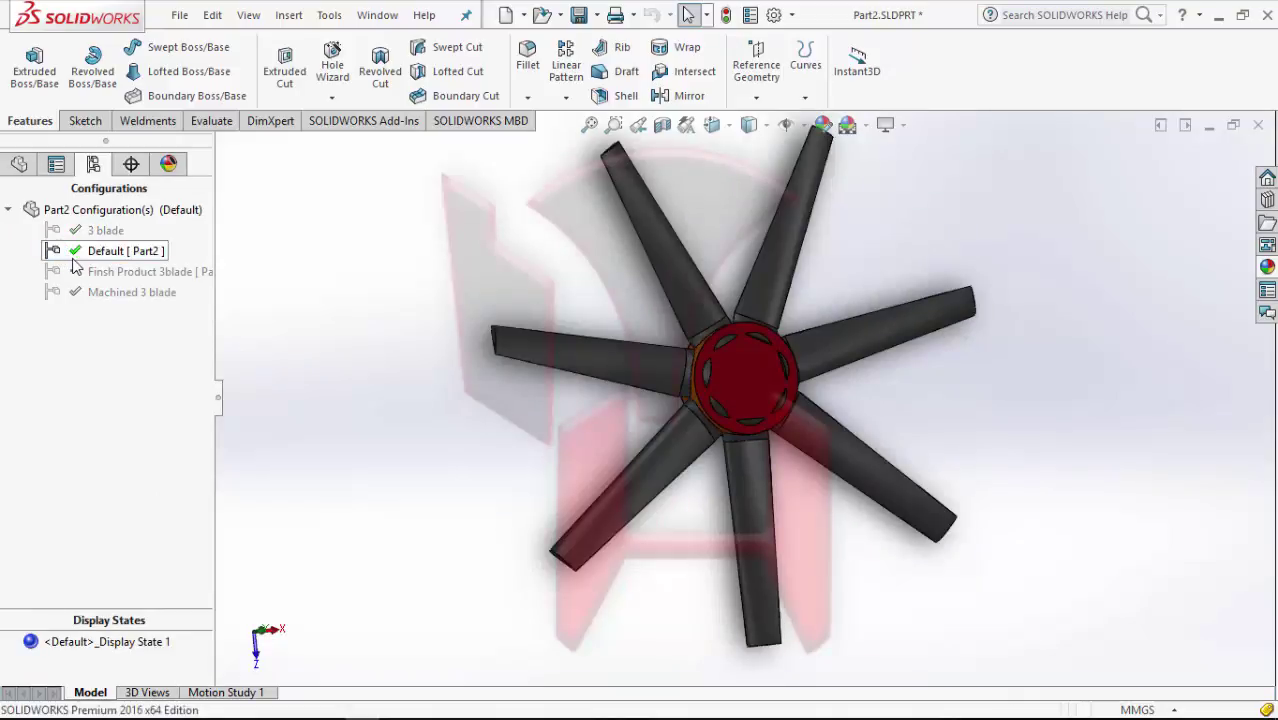
double_click(62, 271)
double_click(54, 292)
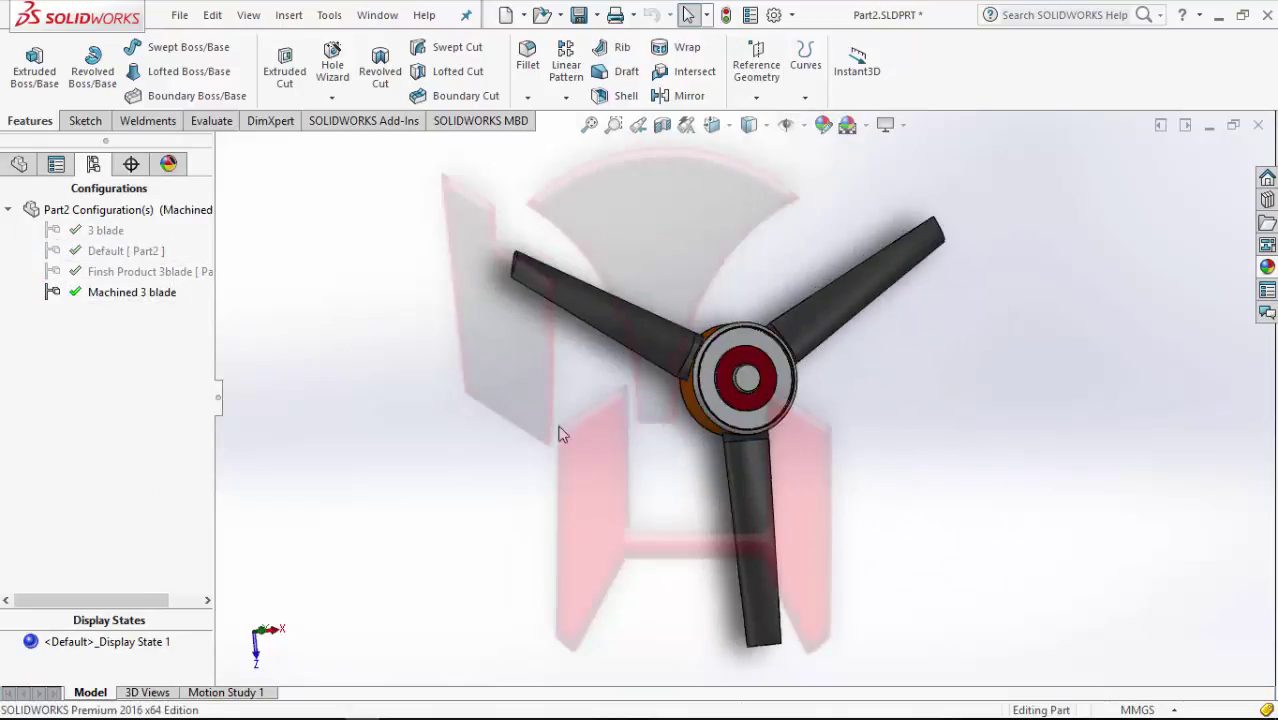
middle_drag(540, 480, 478, 354)
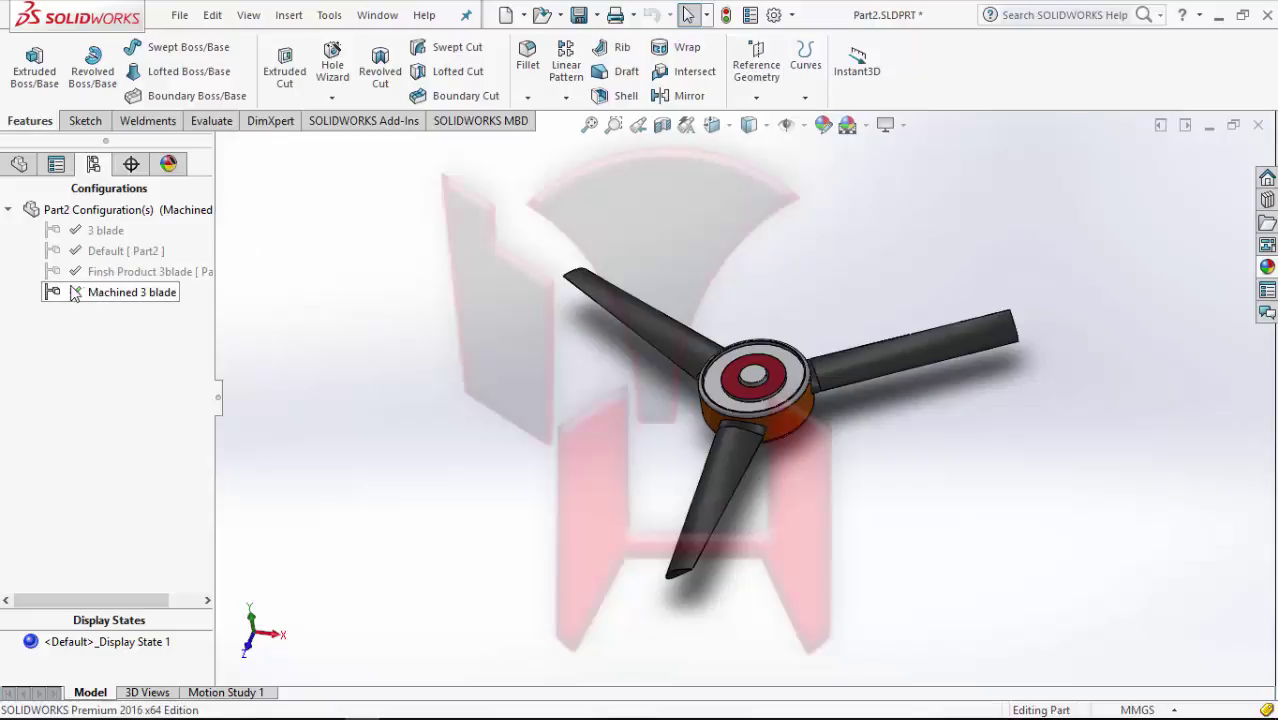
Add configuration 'Material vise config', description 'SS blade', using configuration name as BOM part number
right_click(48, 211)
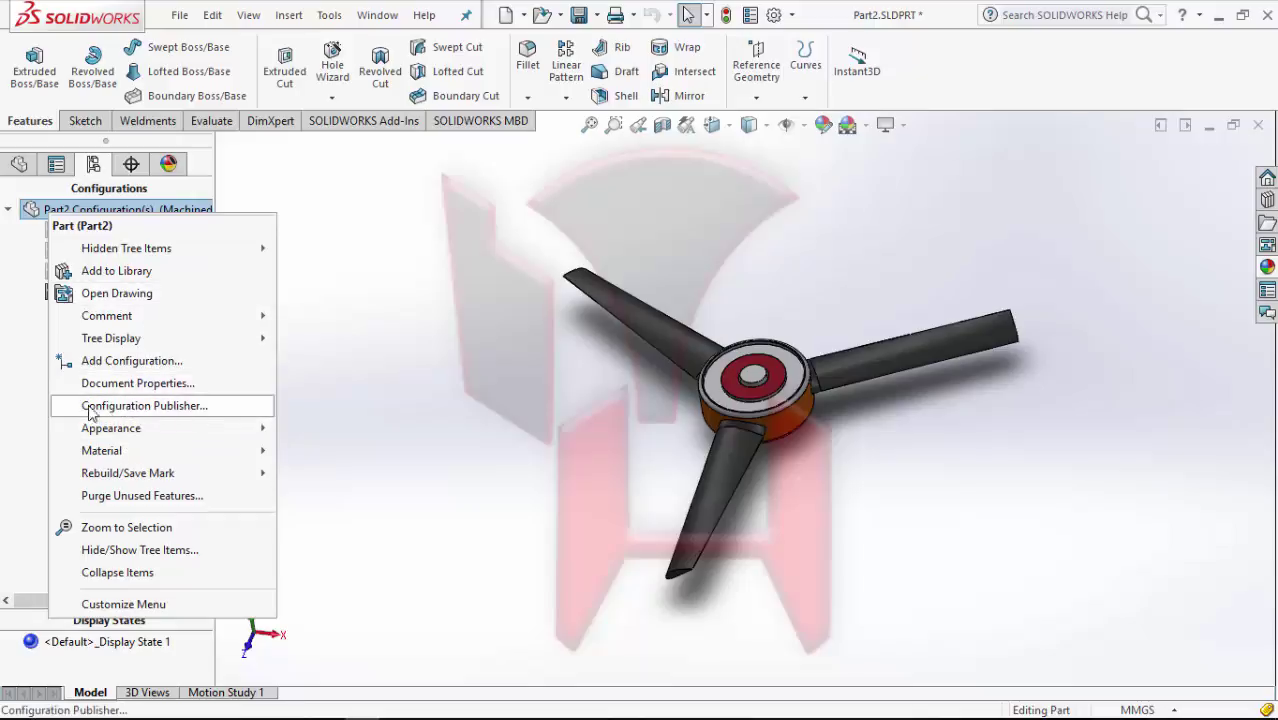
click(112, 362)
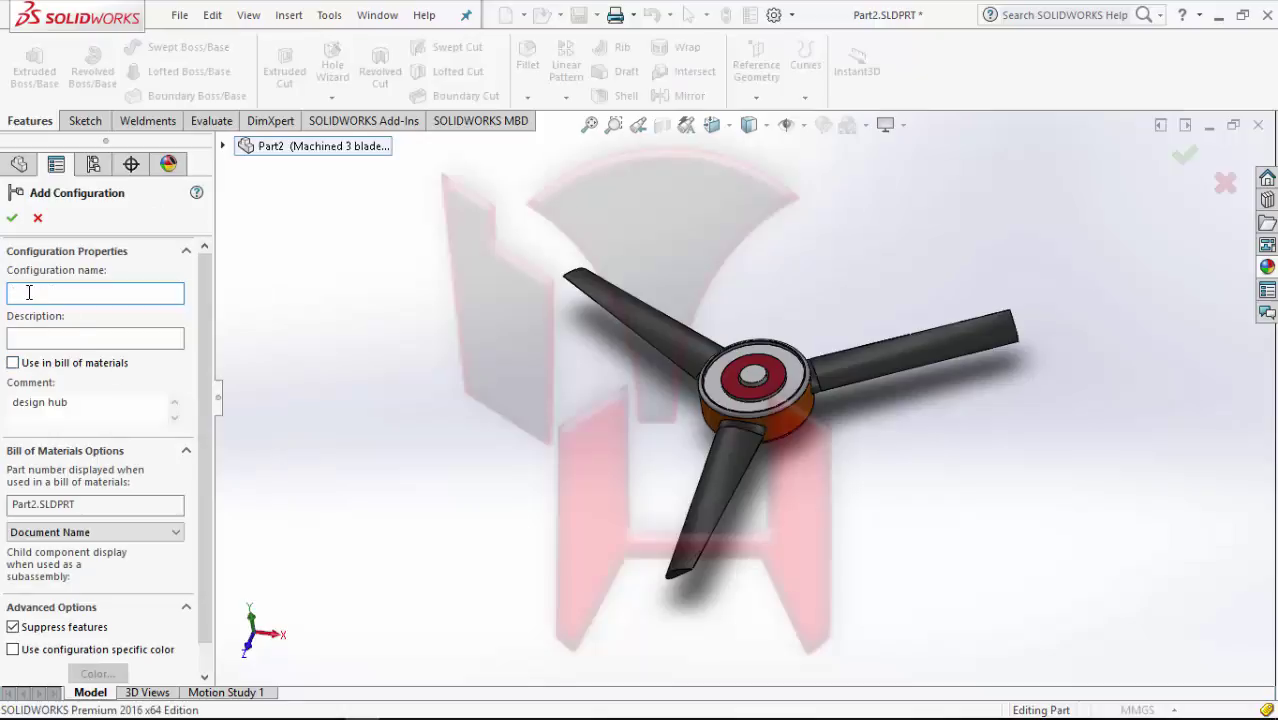
text(Material vise config)
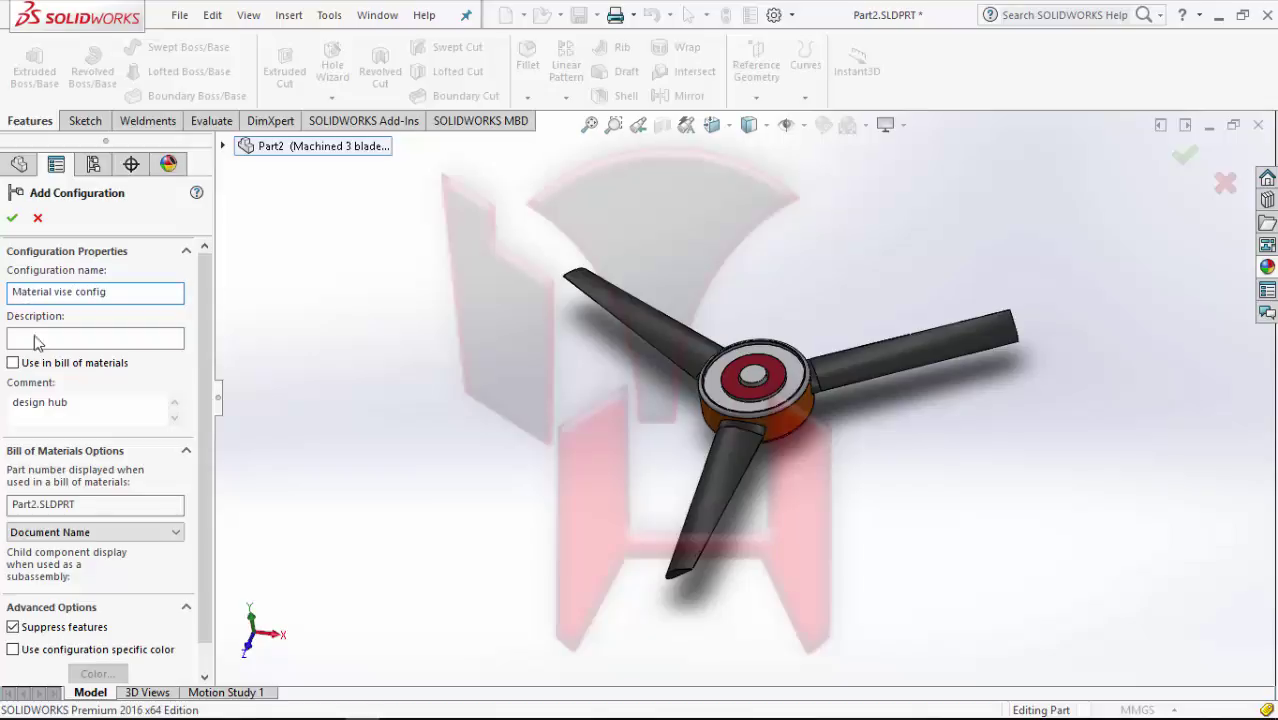
click(42, 339)
text(SS blade)
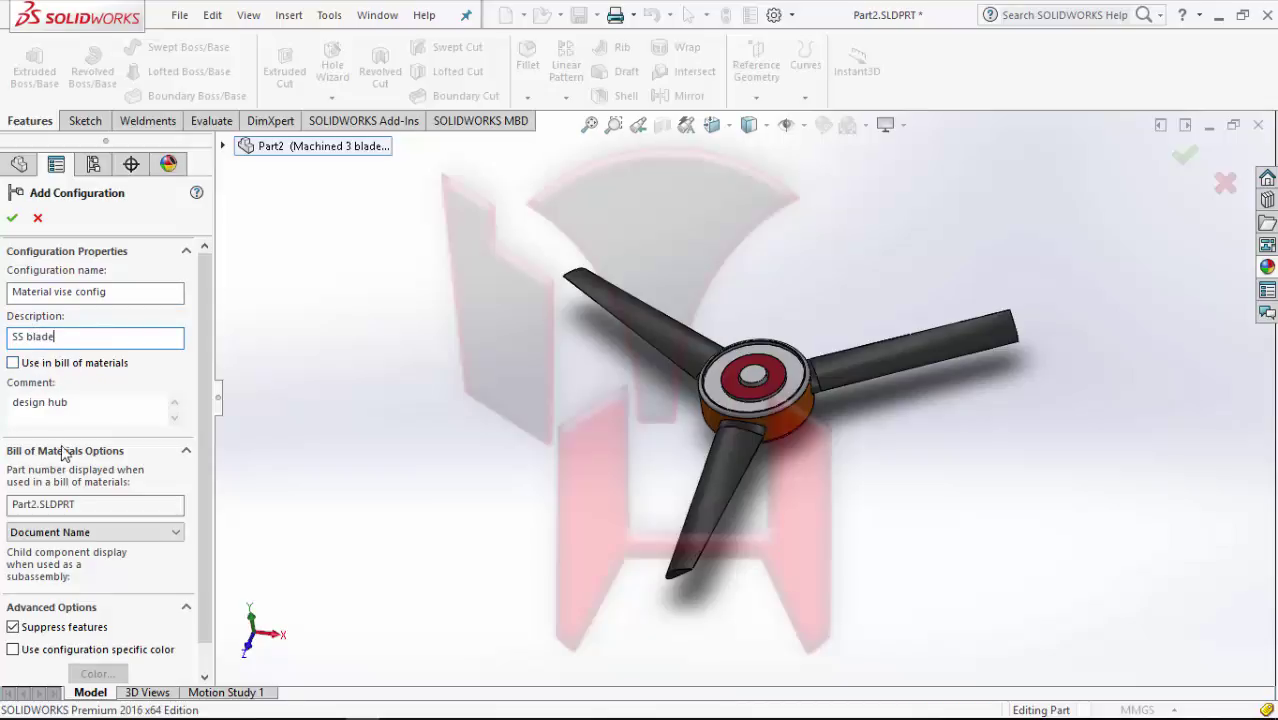
click(96, 526)
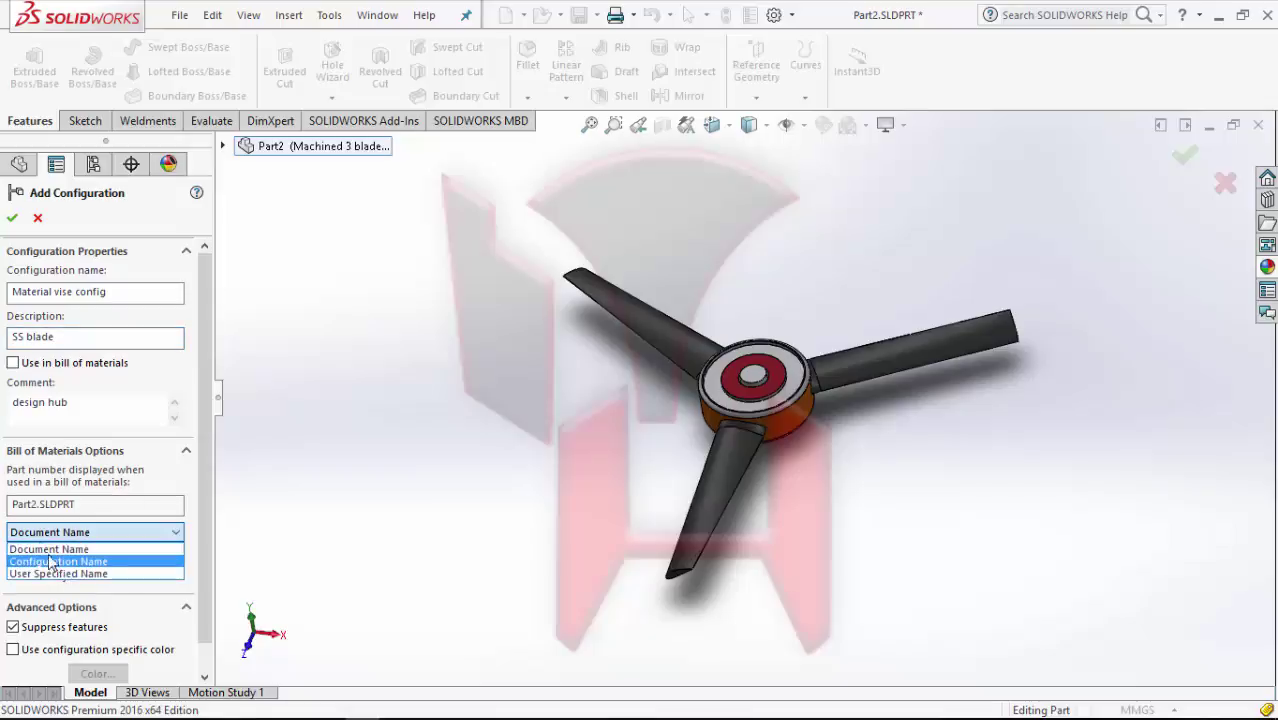
click(56, 558)
click(12, 220)
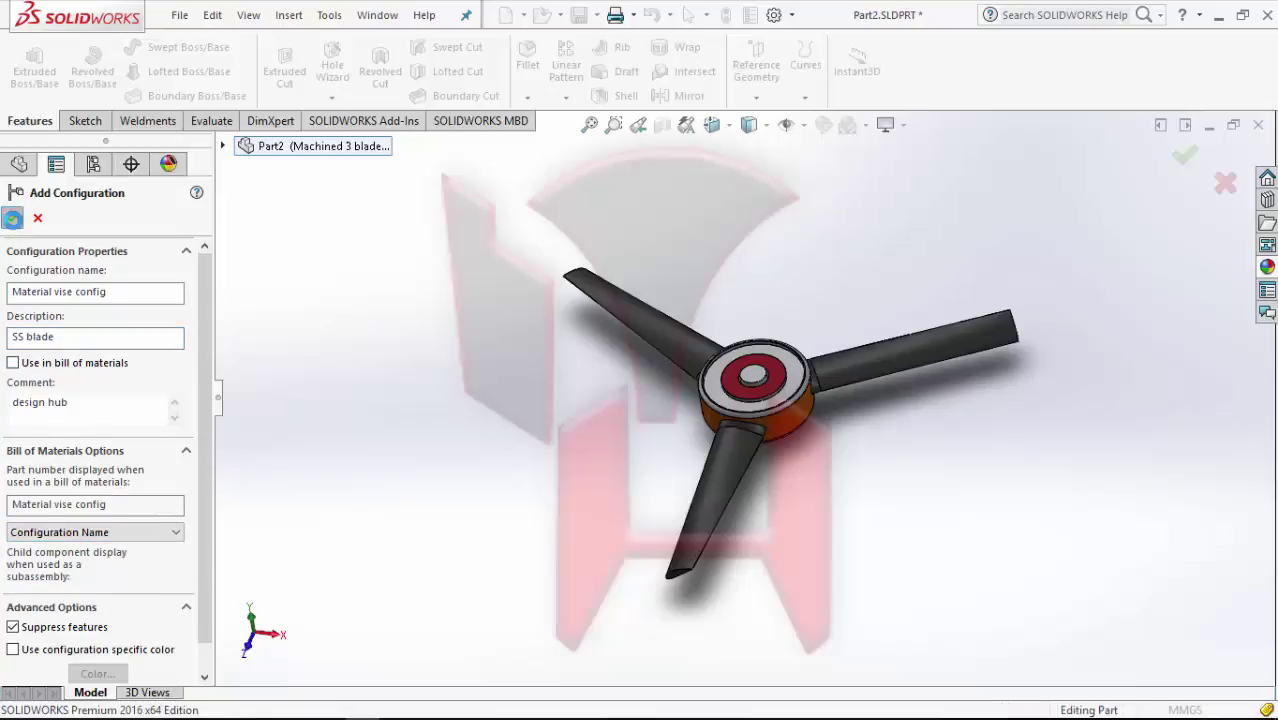
middle_drag(427, 358, 847, 404)
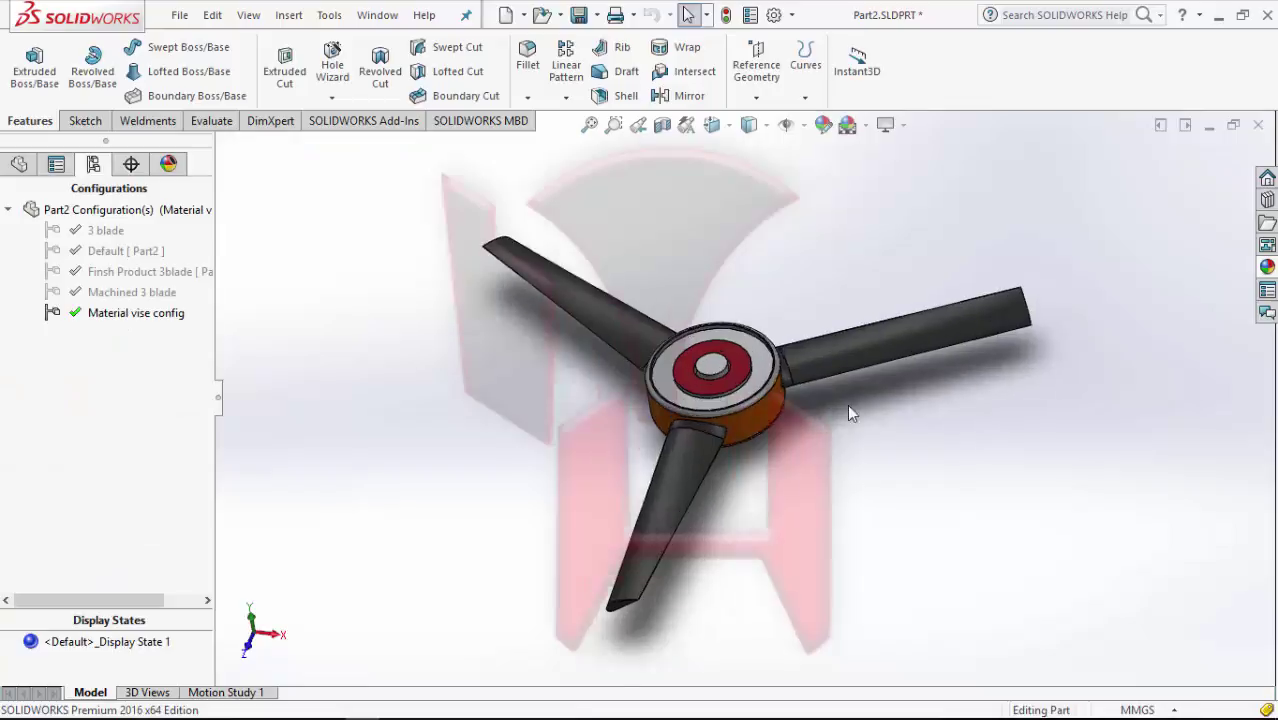
click(19, 164)
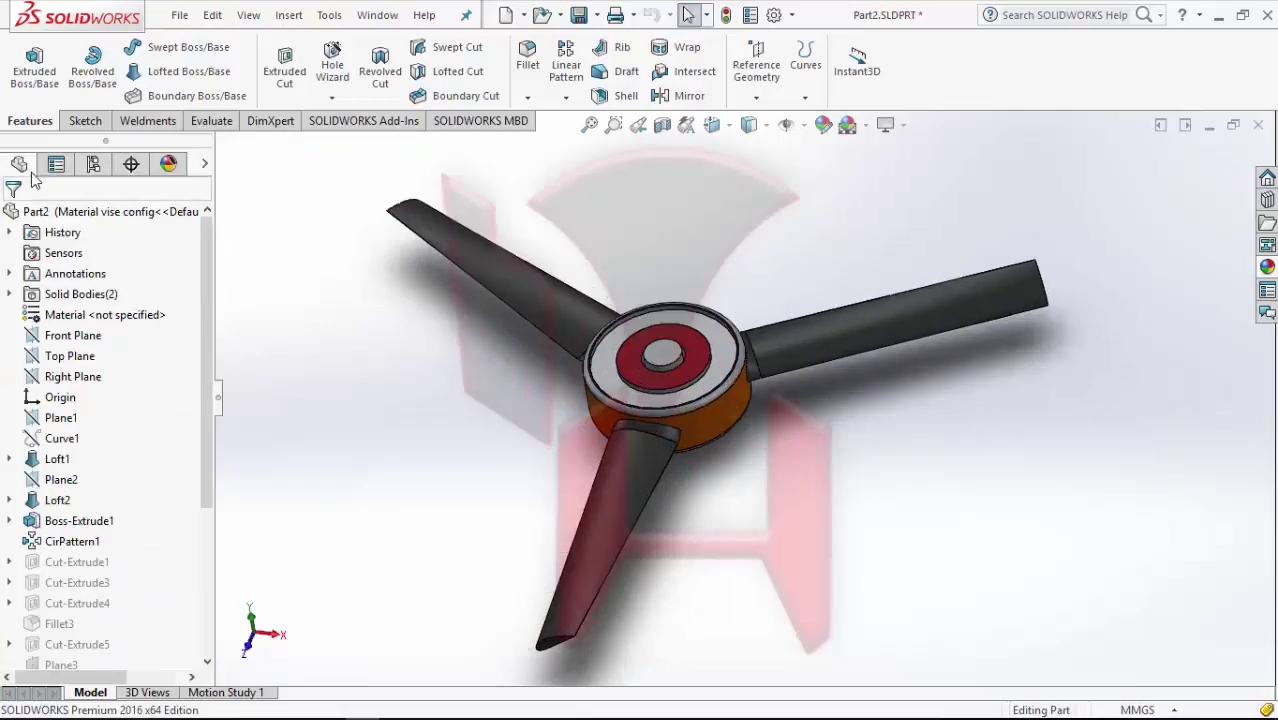
Assign AISI 1020 steel as the part material for the Material vise config configuration
right_click(128, 318)
click(157, 338)
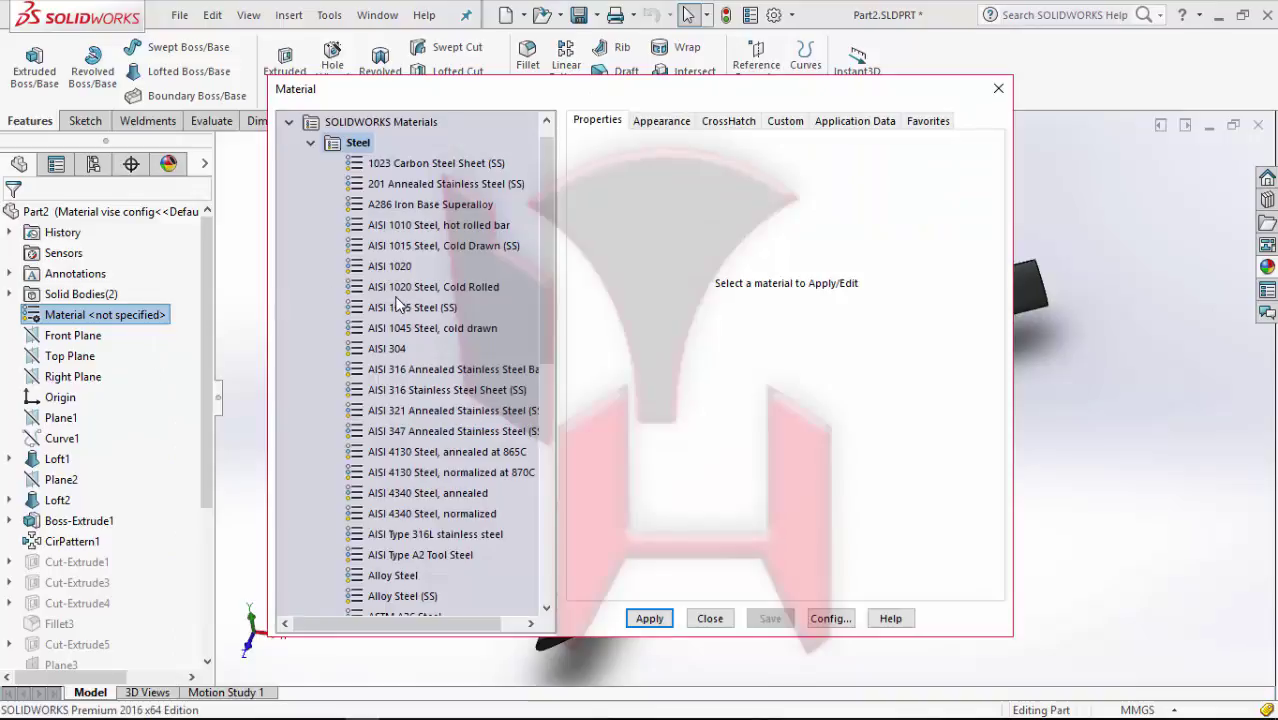
click(397, 292)
click(397, 266)
click(652, 619)
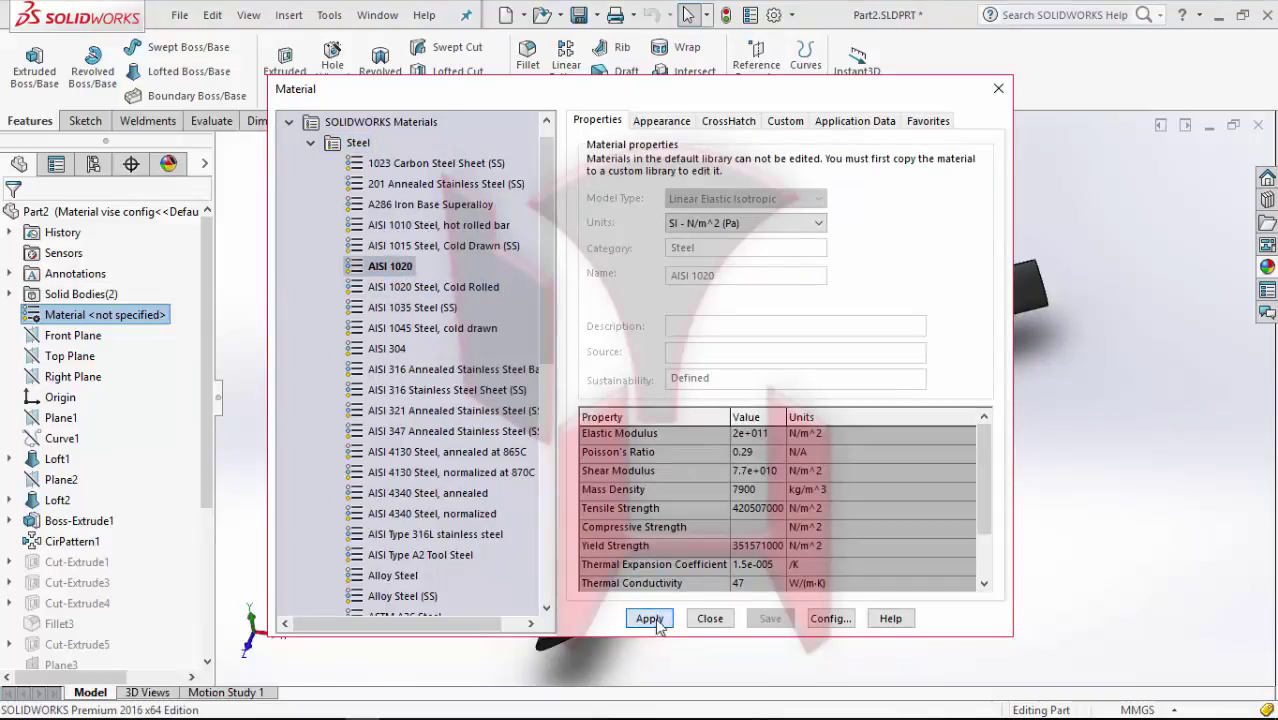
click(710, 618)
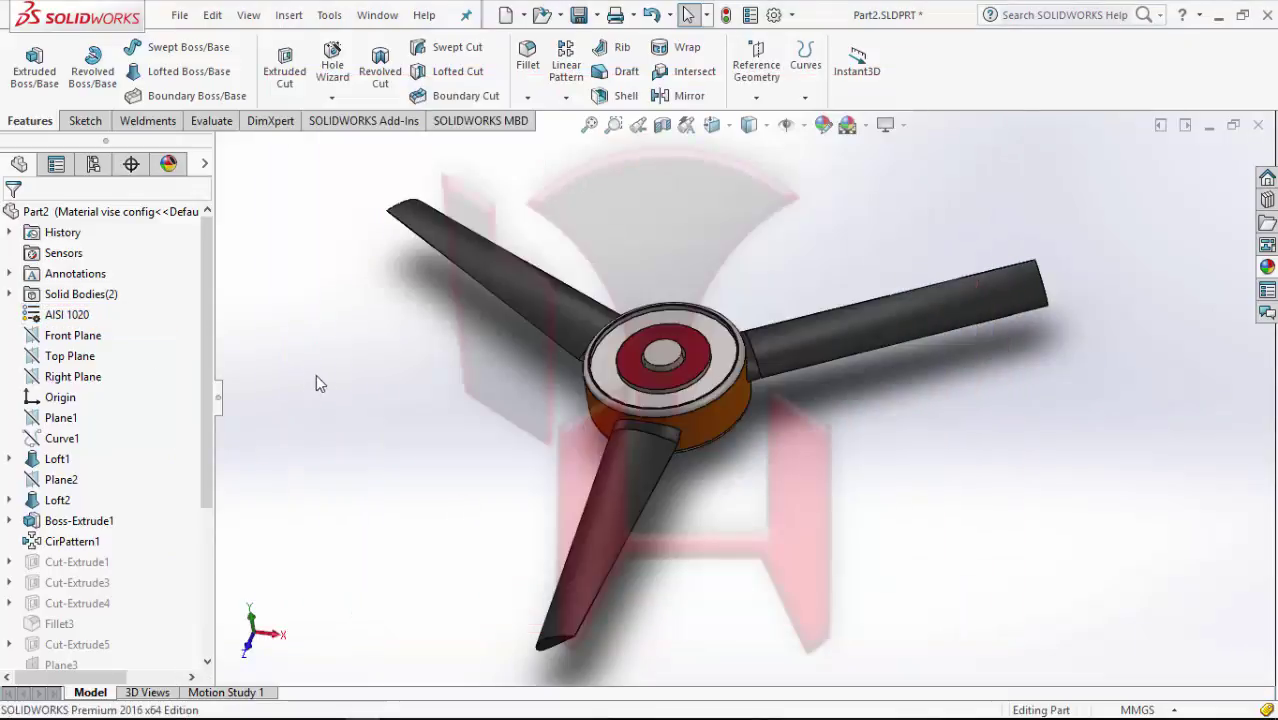
click(93, 165)
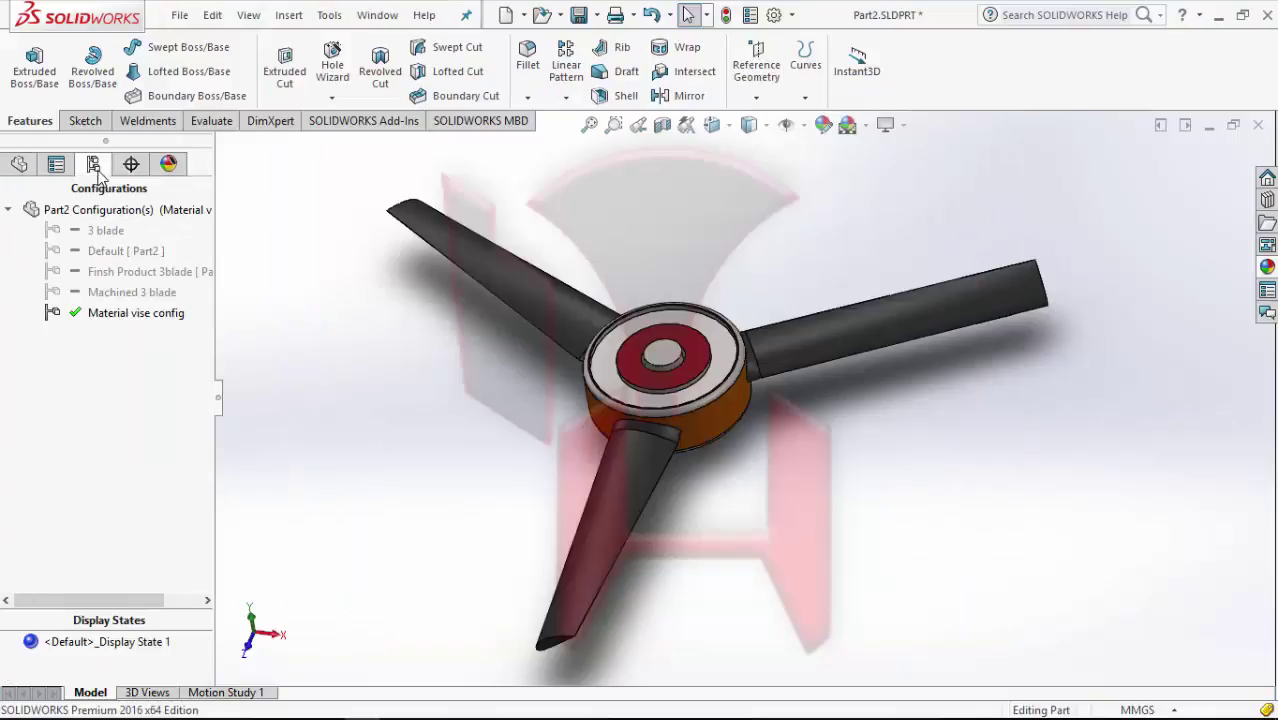
Add a new configuration named 'plastic blade' without linking display states to configurations
click(111, 318)
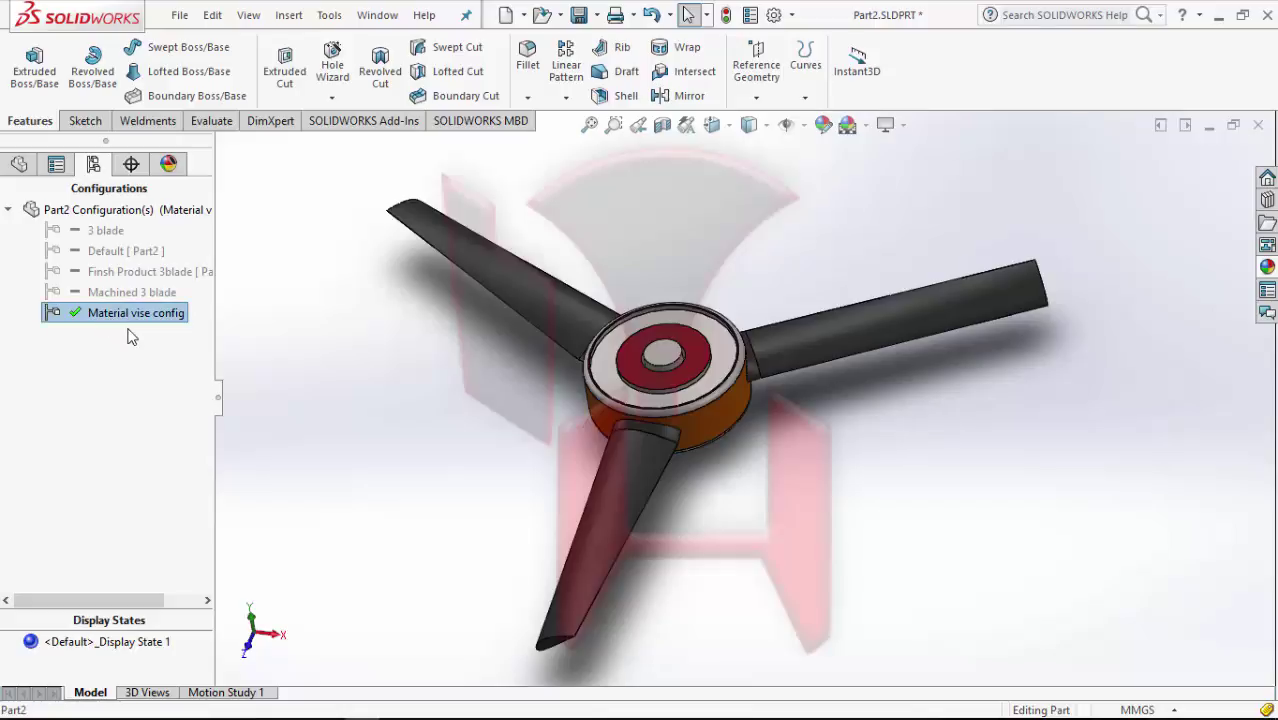
click(470, 403)
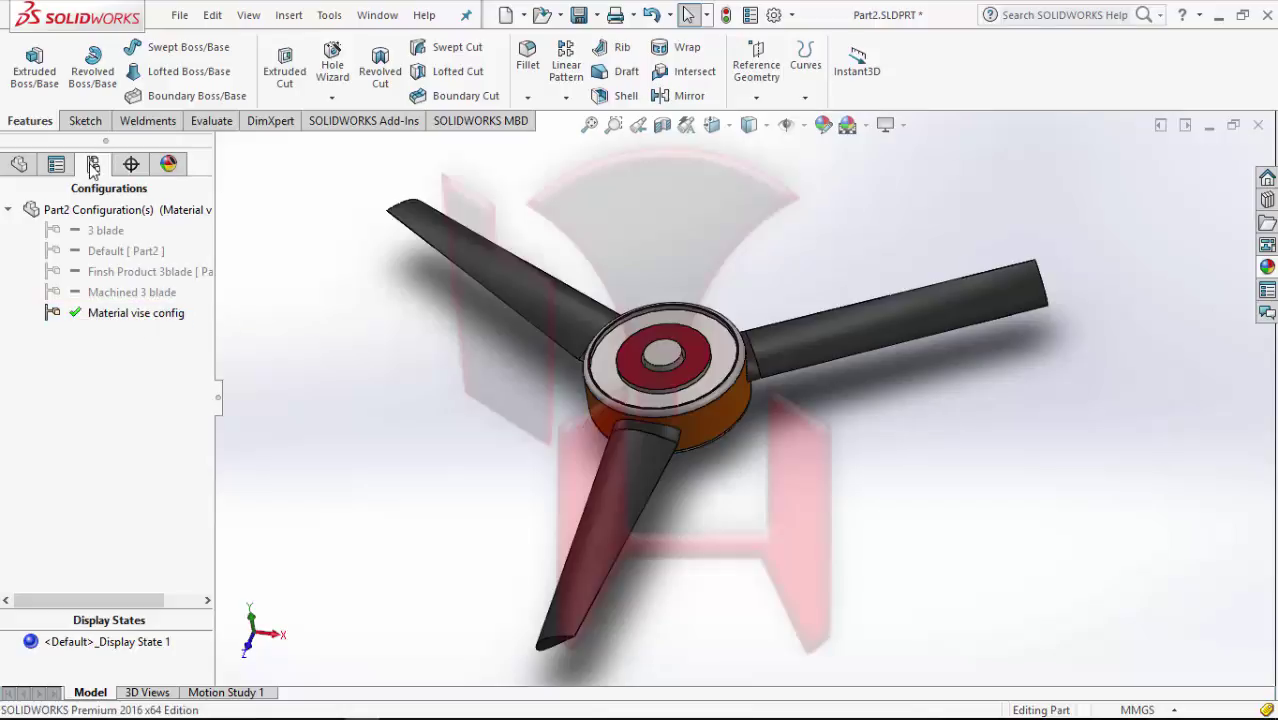
right_click(84, 210)
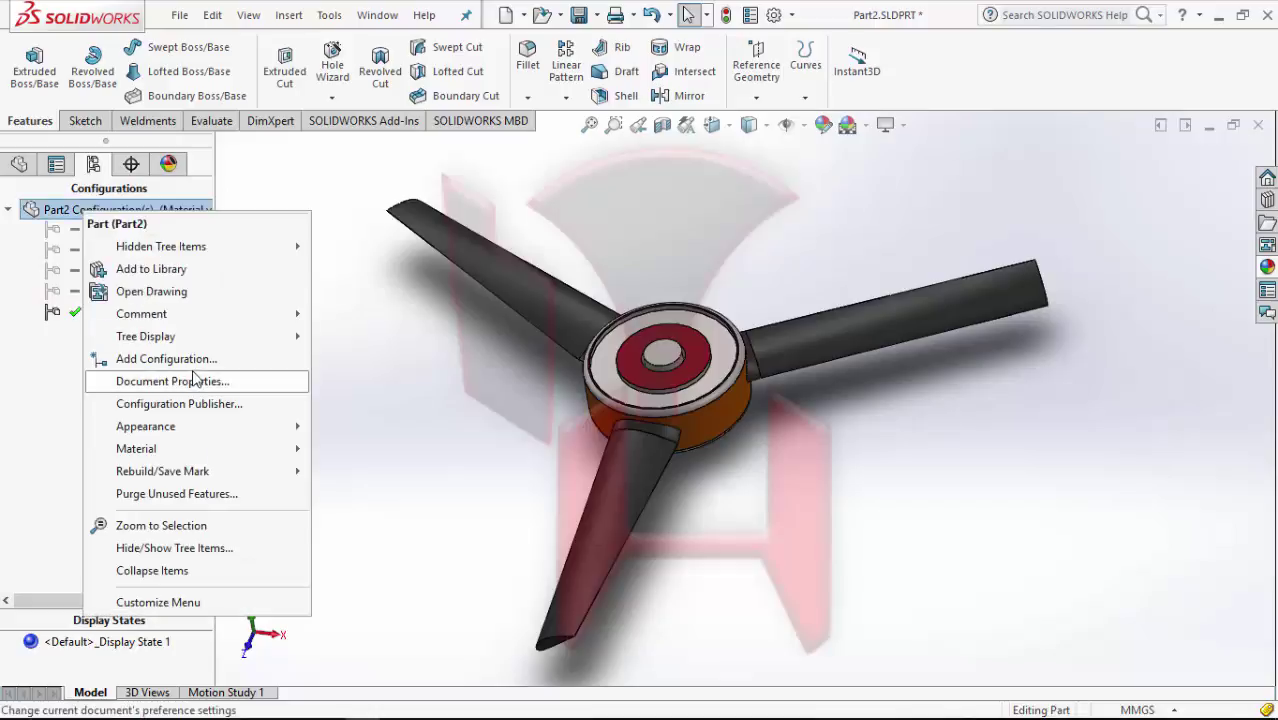
click(208, 357)
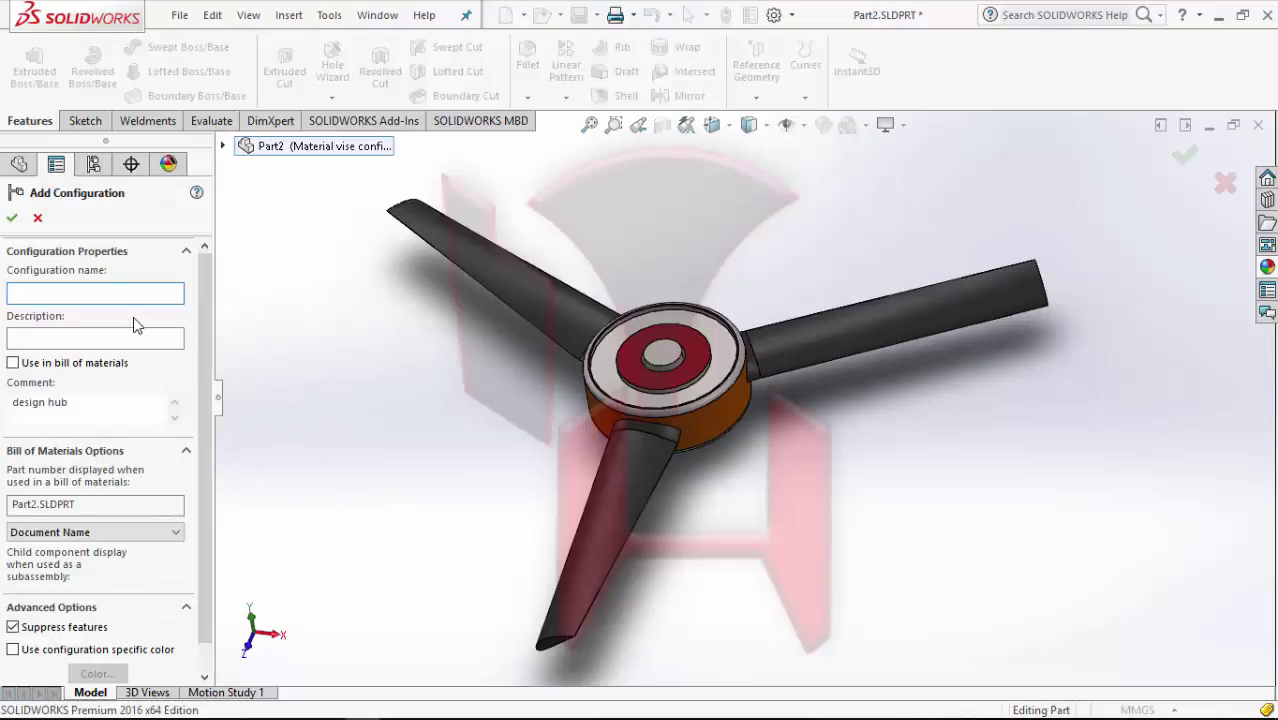
text(pl)
key(BackSpace)
key(BackSpace)
text(plasti)
key(BackSpace)
key(BackSpace)
key(BackSpace)
text(plastic blade)
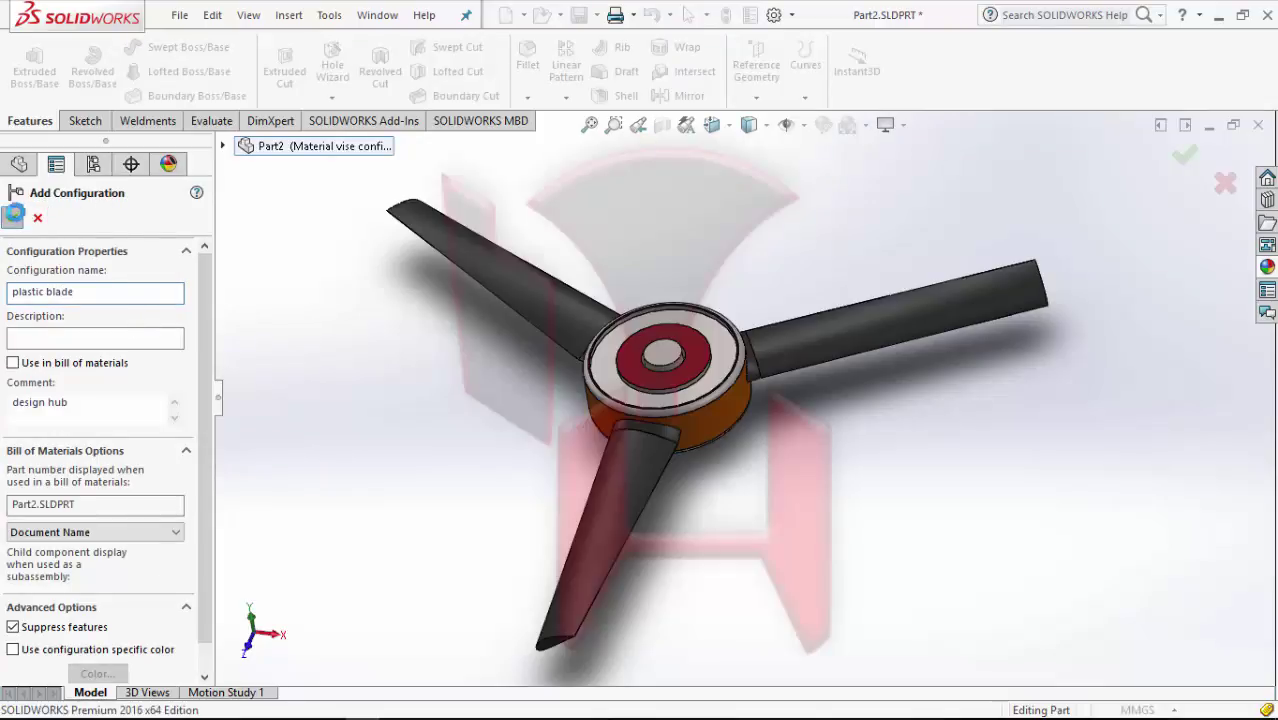
click(13, 215)
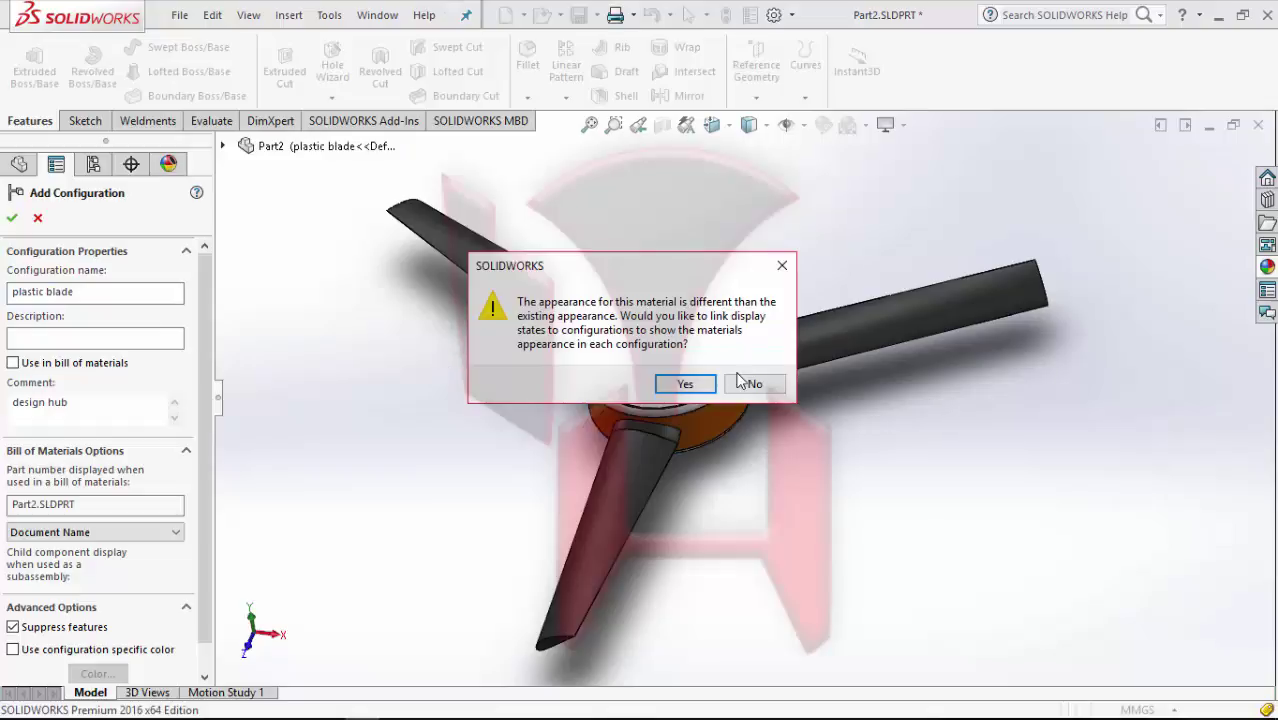
click(741, 382)
click(105, 340)
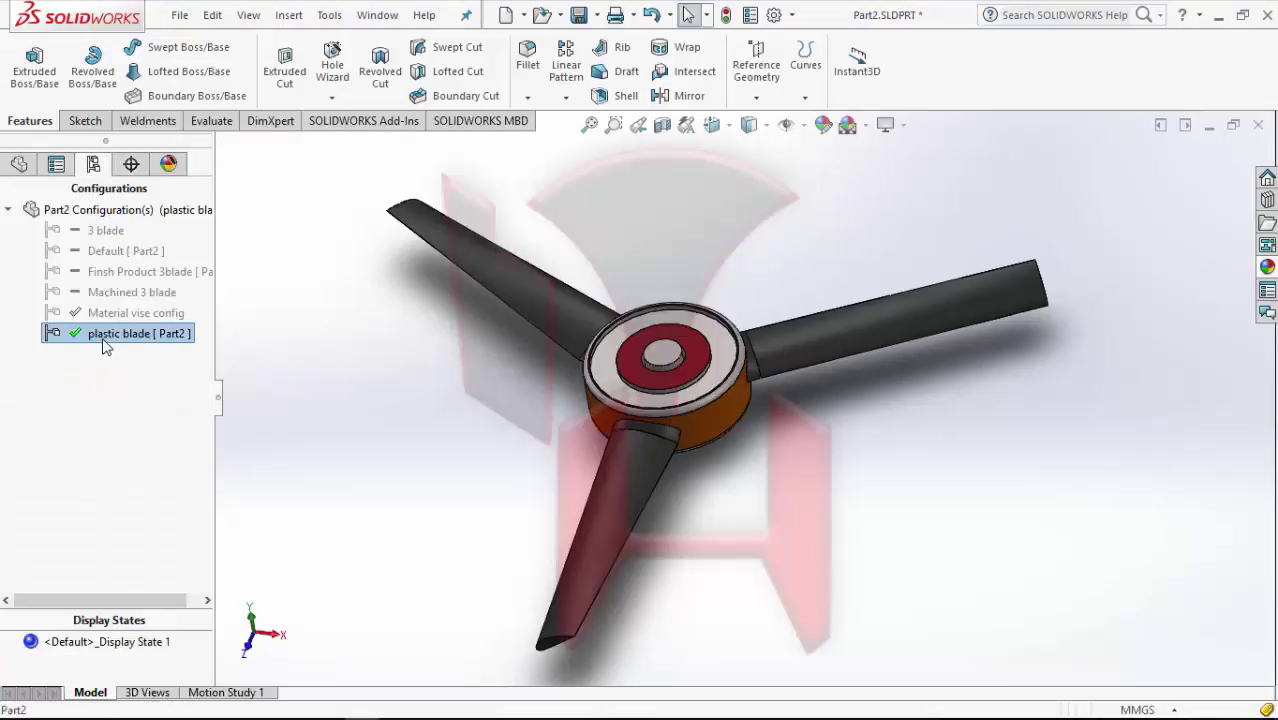
Set the plastic blade configuration's BOM part number source to Configuration Name
right_click(52, 340)
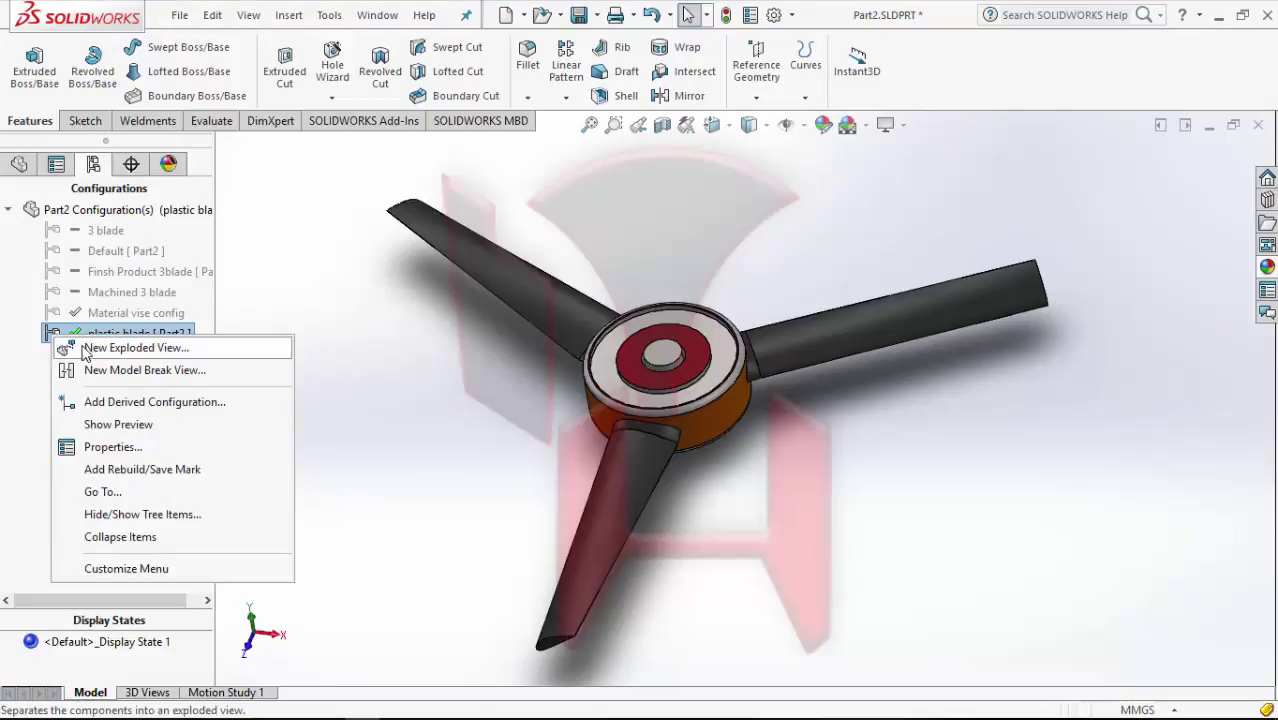
click(128, 447)
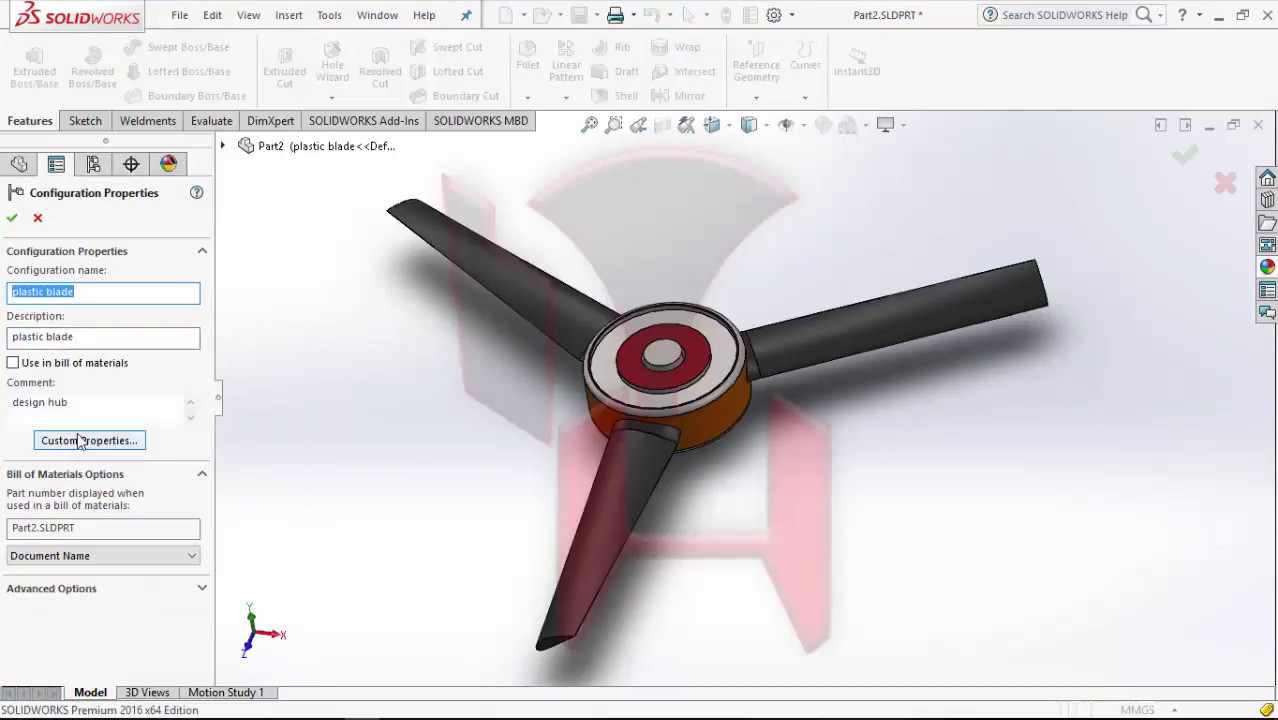
click(75, 555)
click(62, 585)
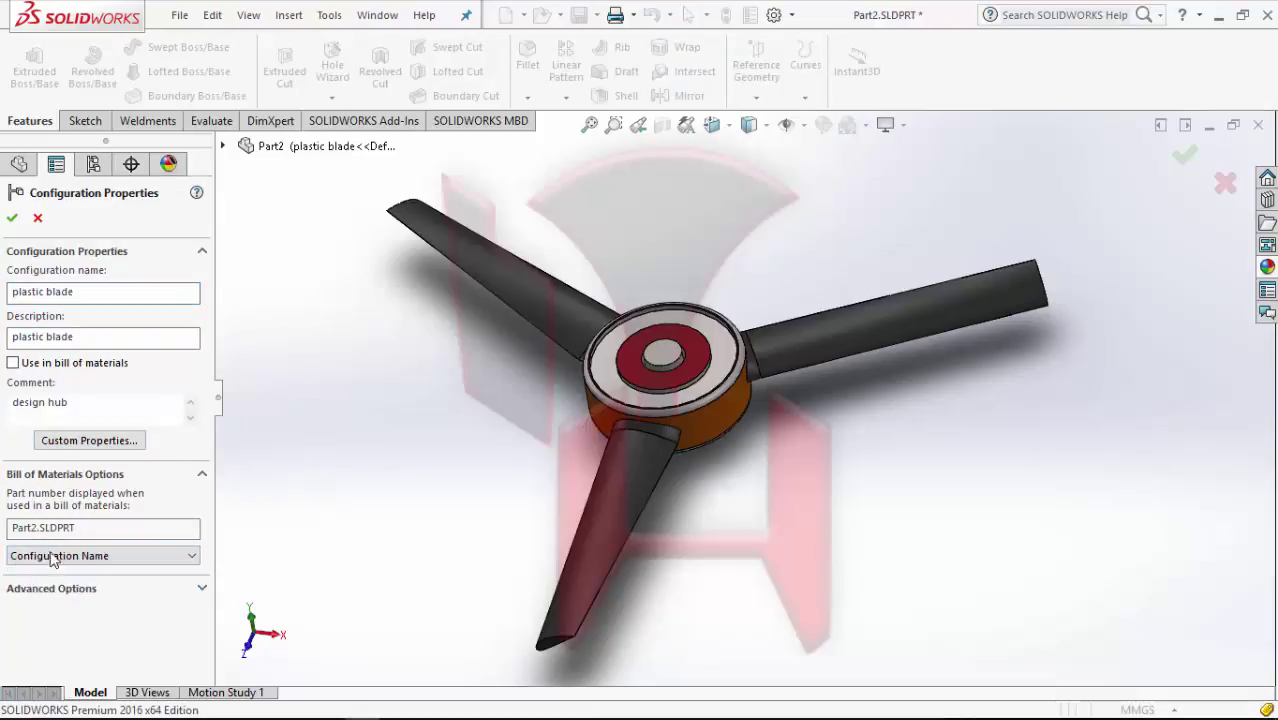
click(13, 219)
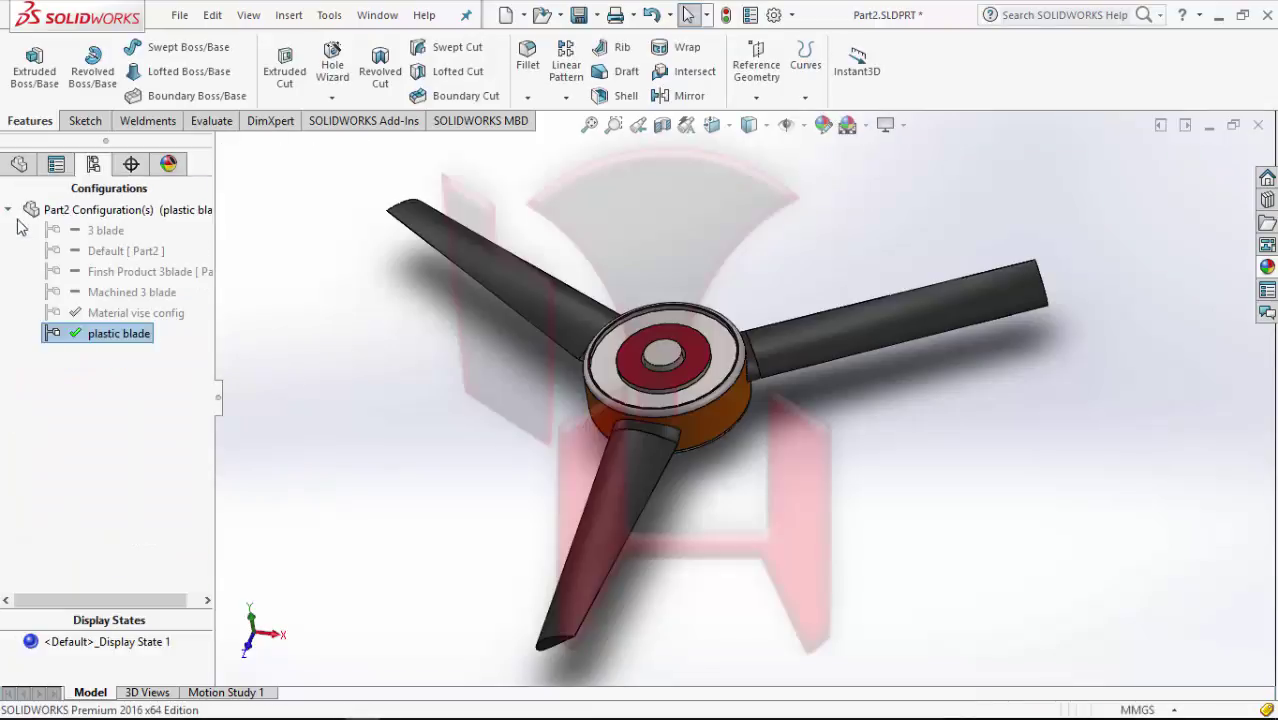
click(26, 168)
Replace AISI 1020 with ABS plastic as the plastic blade material, then view the fan from the front
right_click(65, 316)
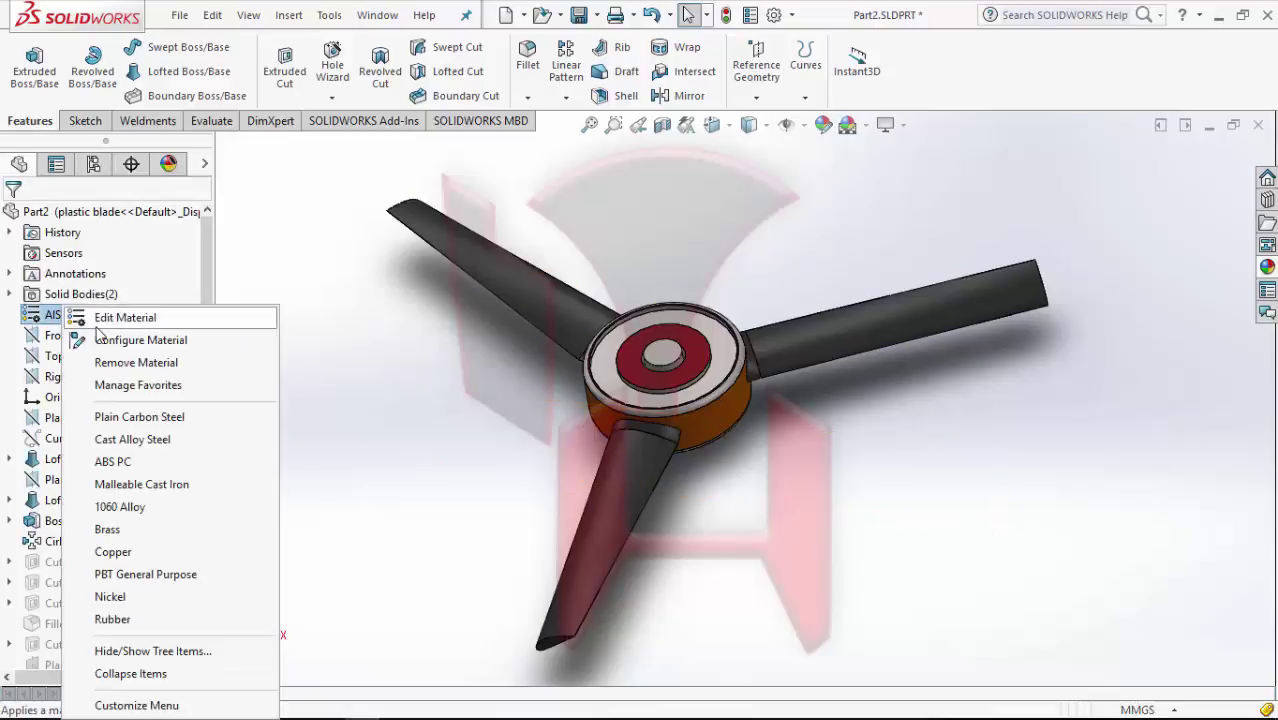
click(200, 318)
scroll(416, 356, down, 7)
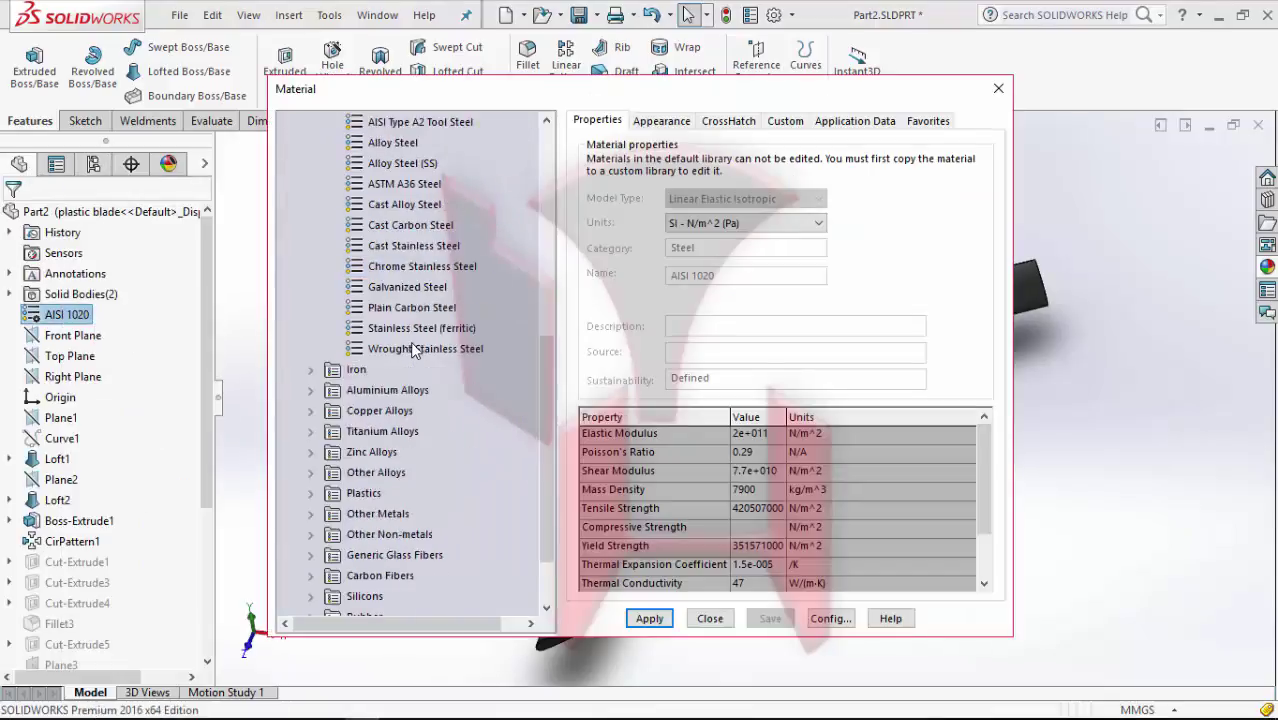
scroll(400, 390, up, 3)
scroll(386, 426, down, 3)
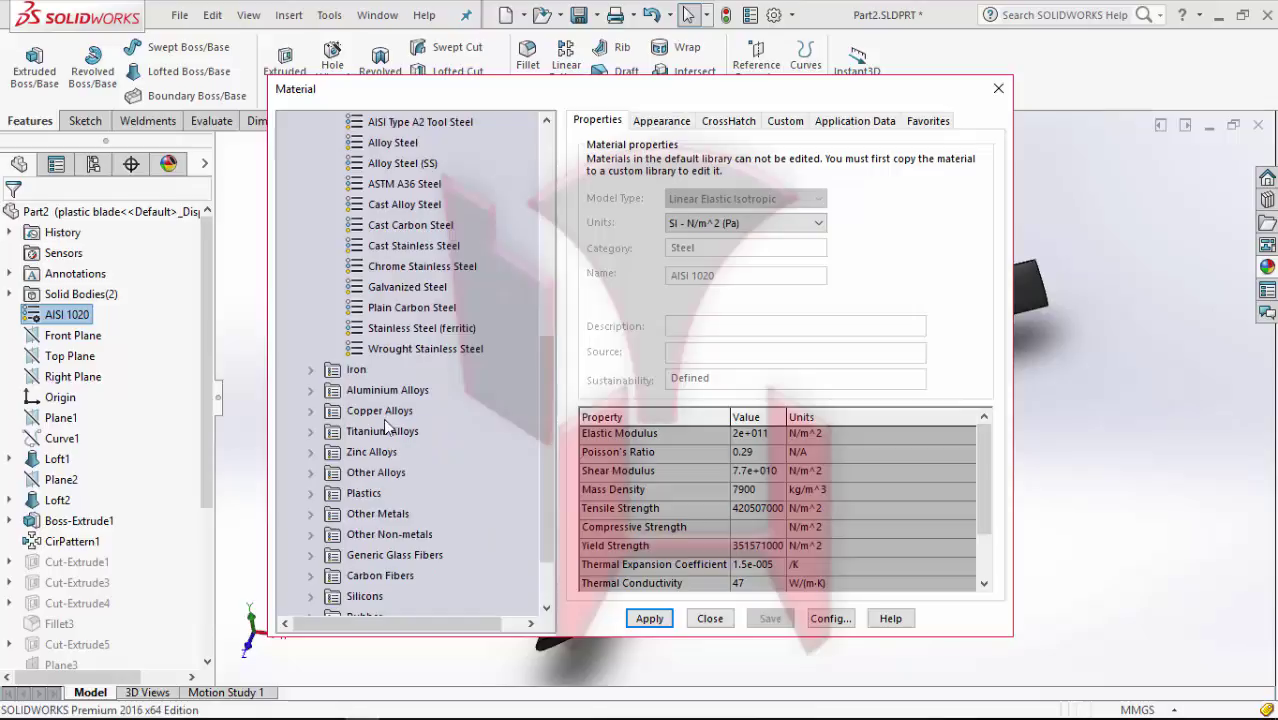
double_click(327, 496)
click(383, 205)
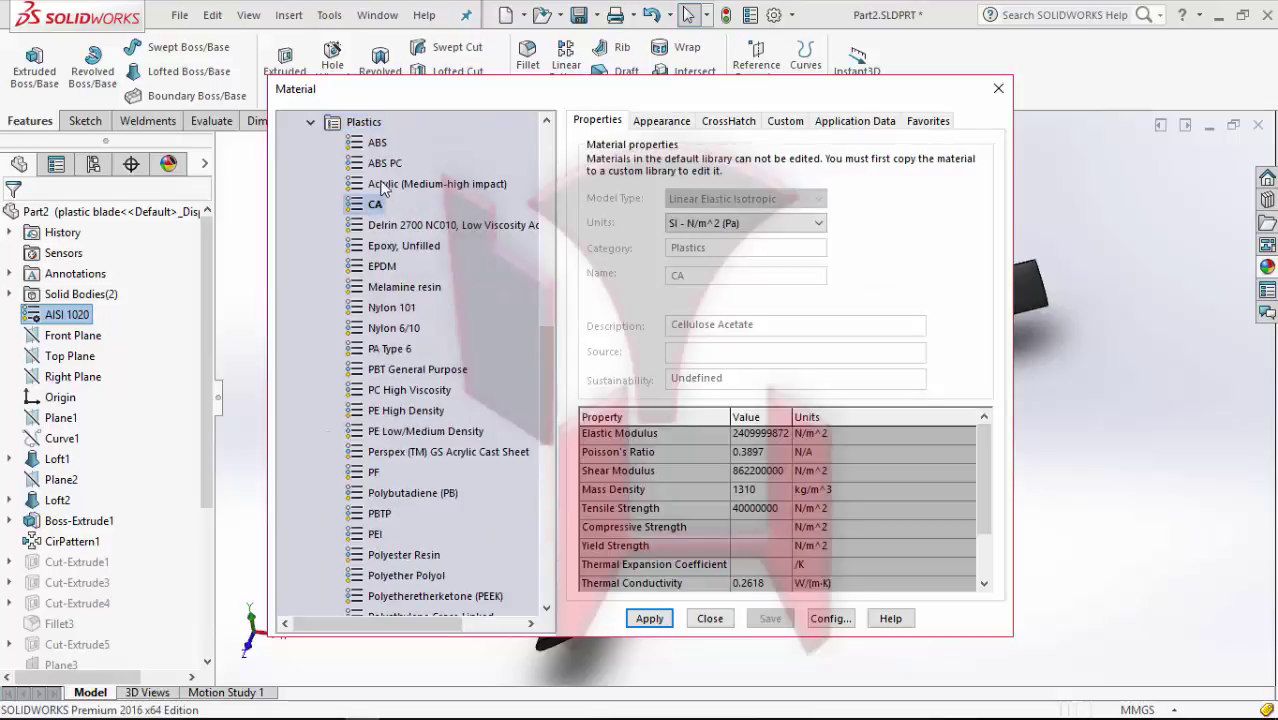
click(385, 164)
click(387, 146)
click(649, 618)
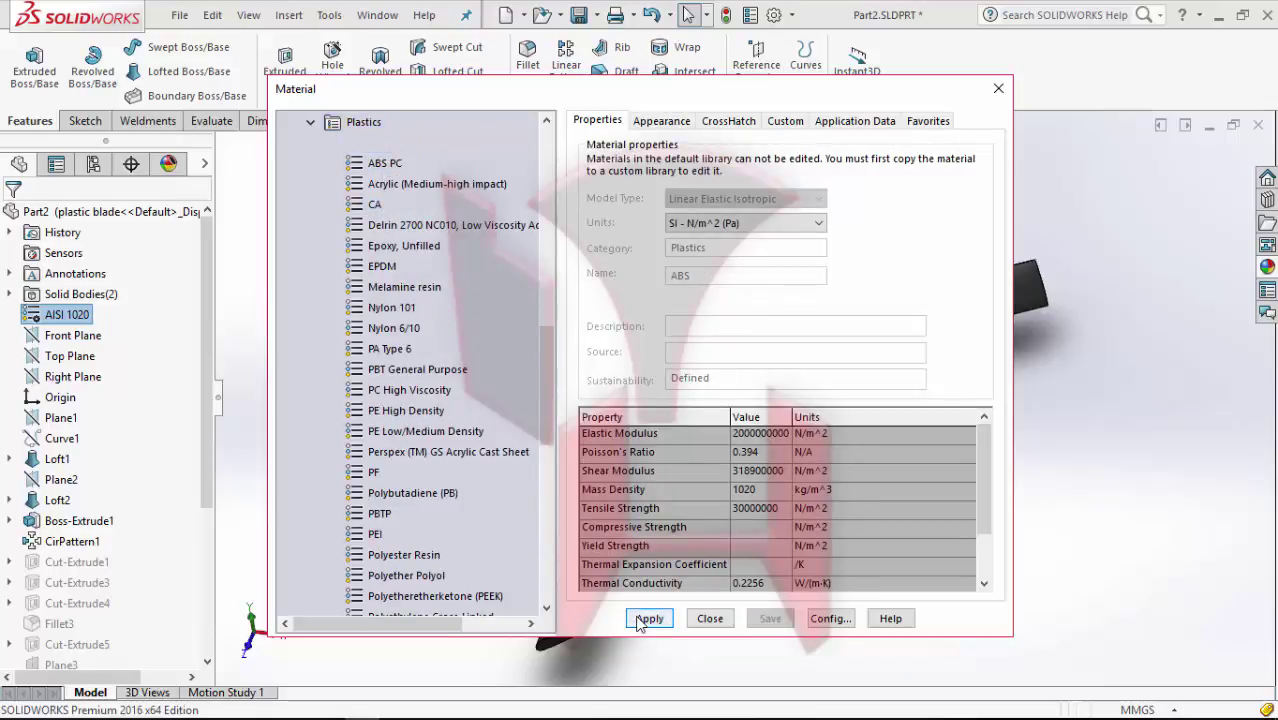
click(710, 618)
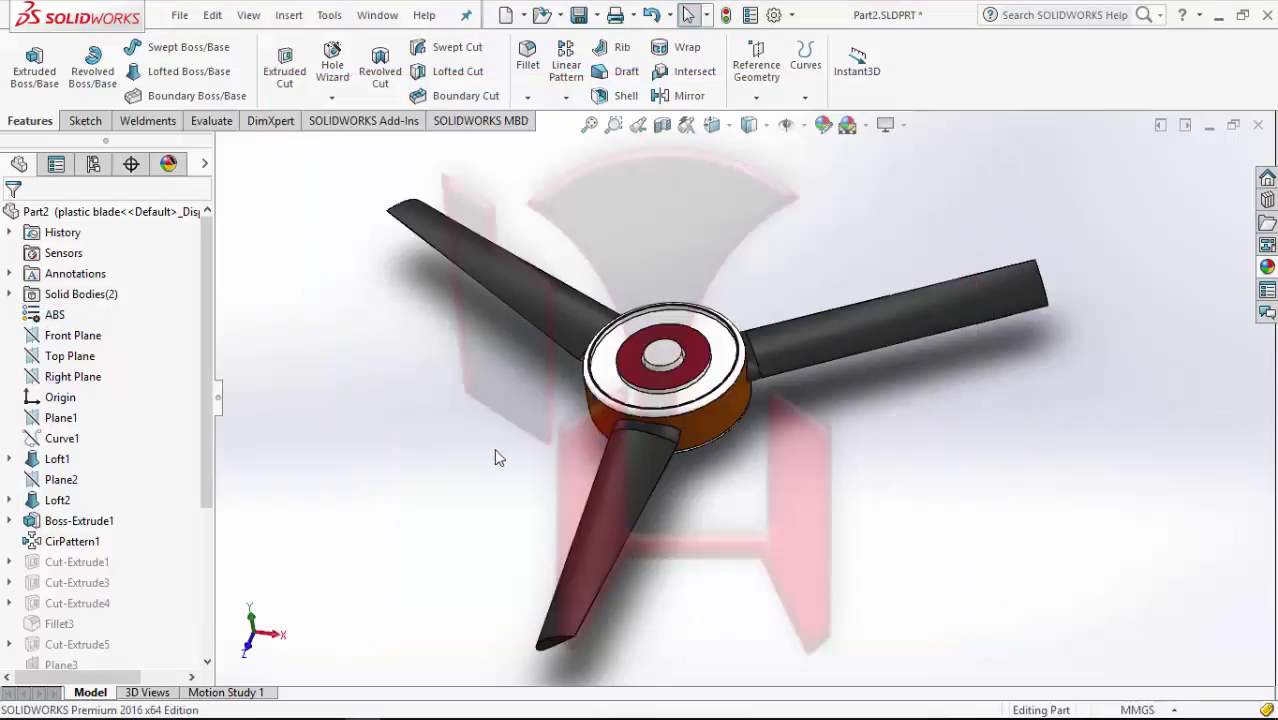
middle_drag(494, 448, 745, 423)
key(ctrl+1)
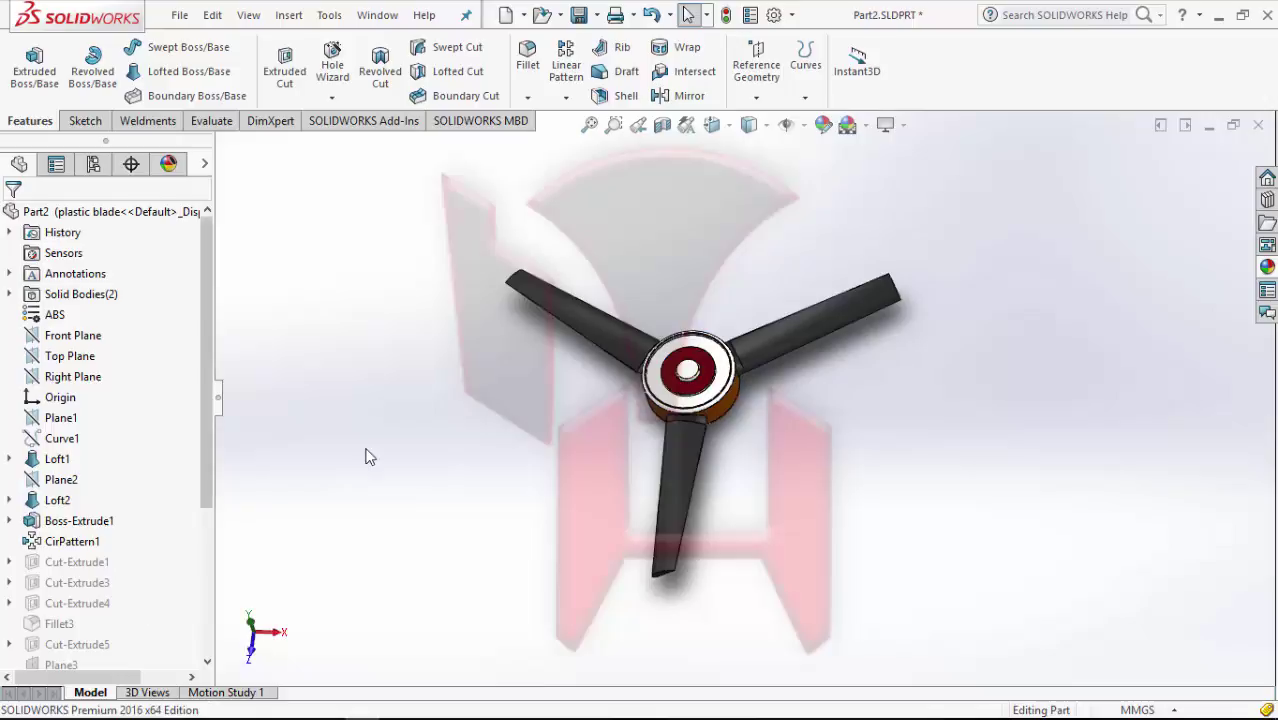
click(93, 163)
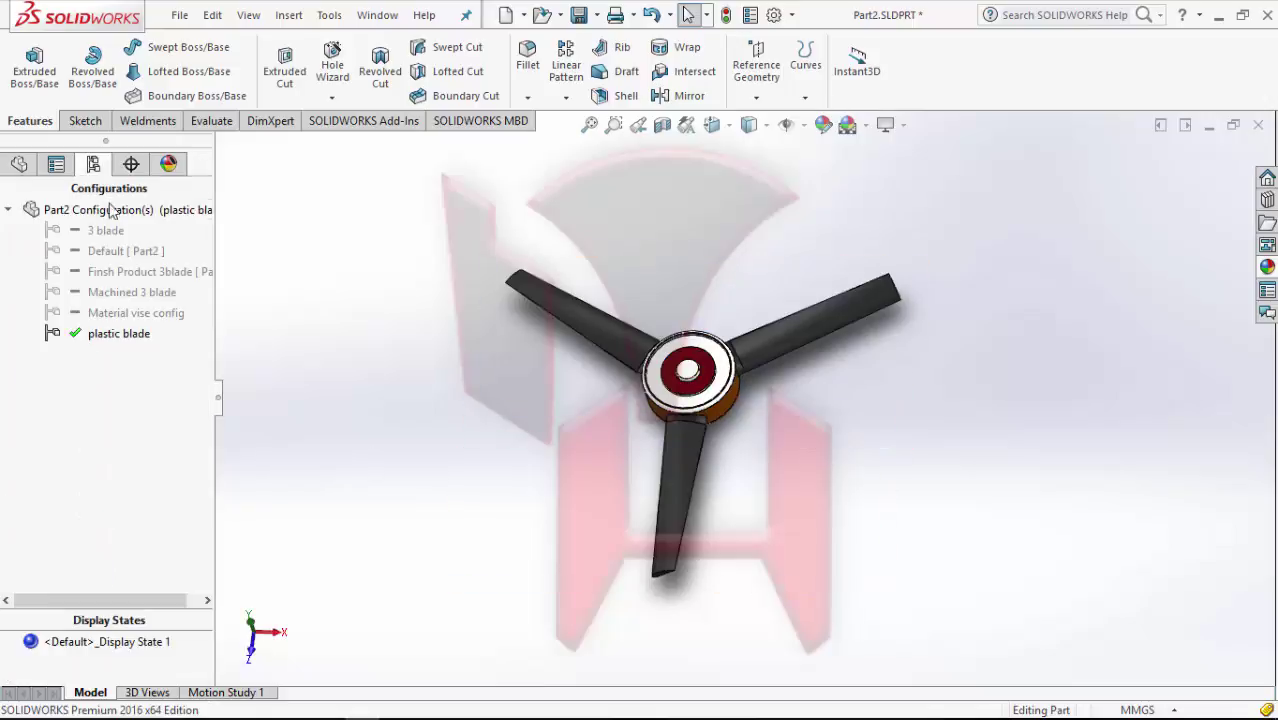
double_click(58, 313)
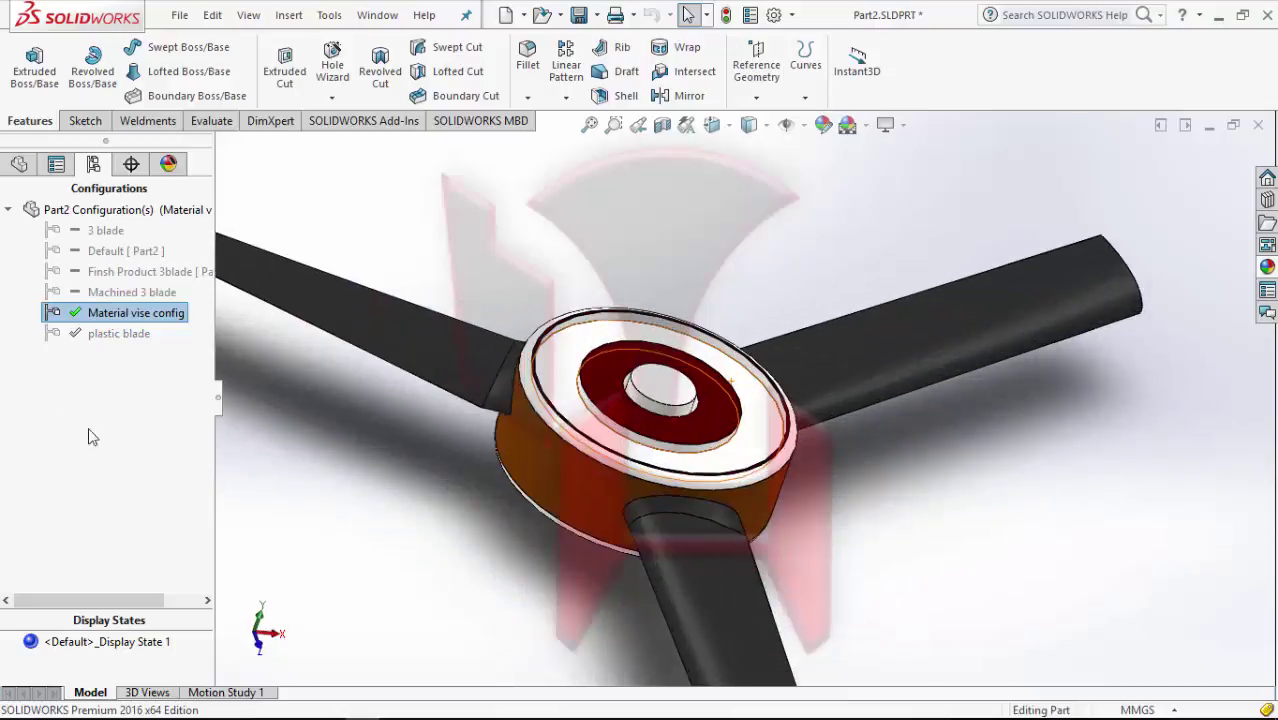
click(19, 164)
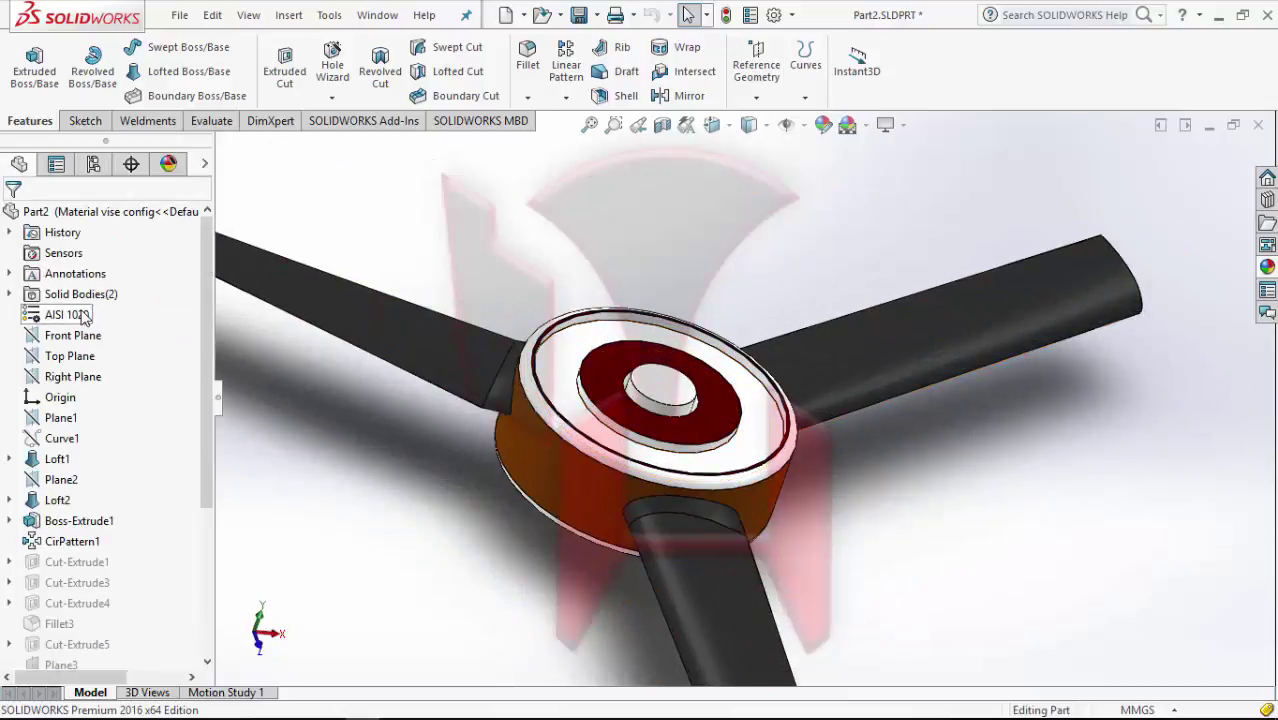
click(93, 164)
double_click(52, 334)
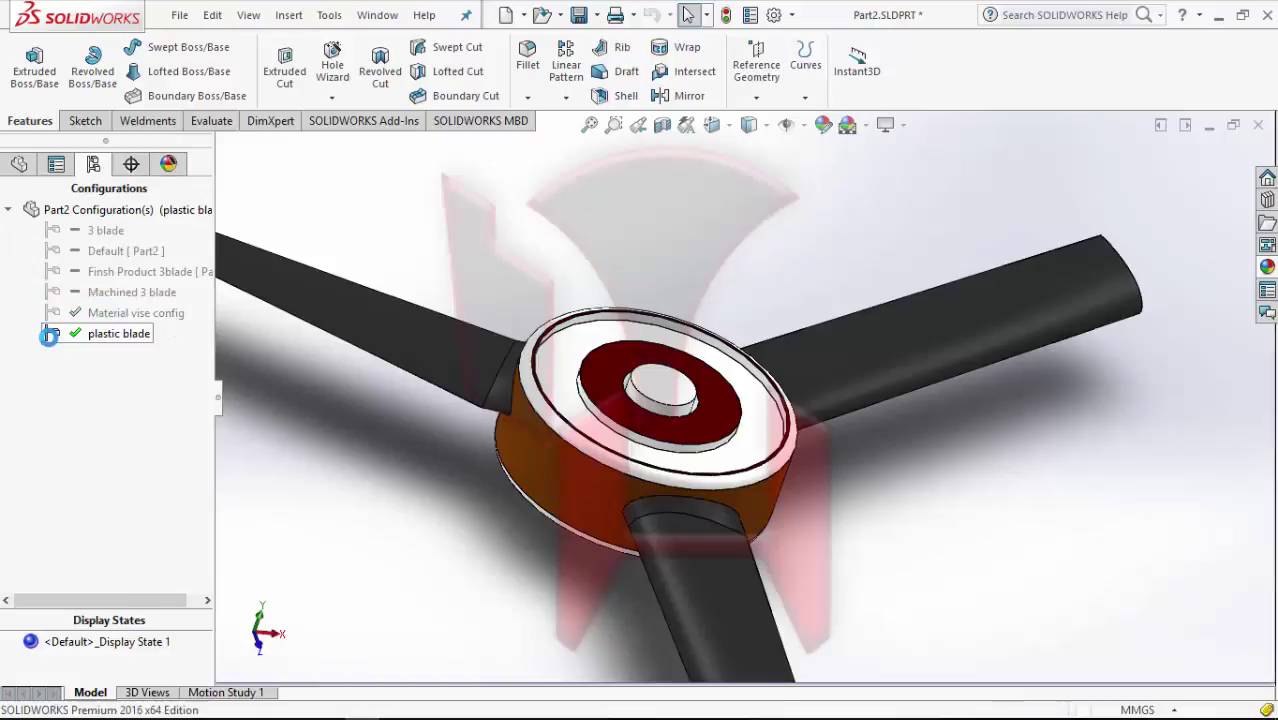
click(19, 164)
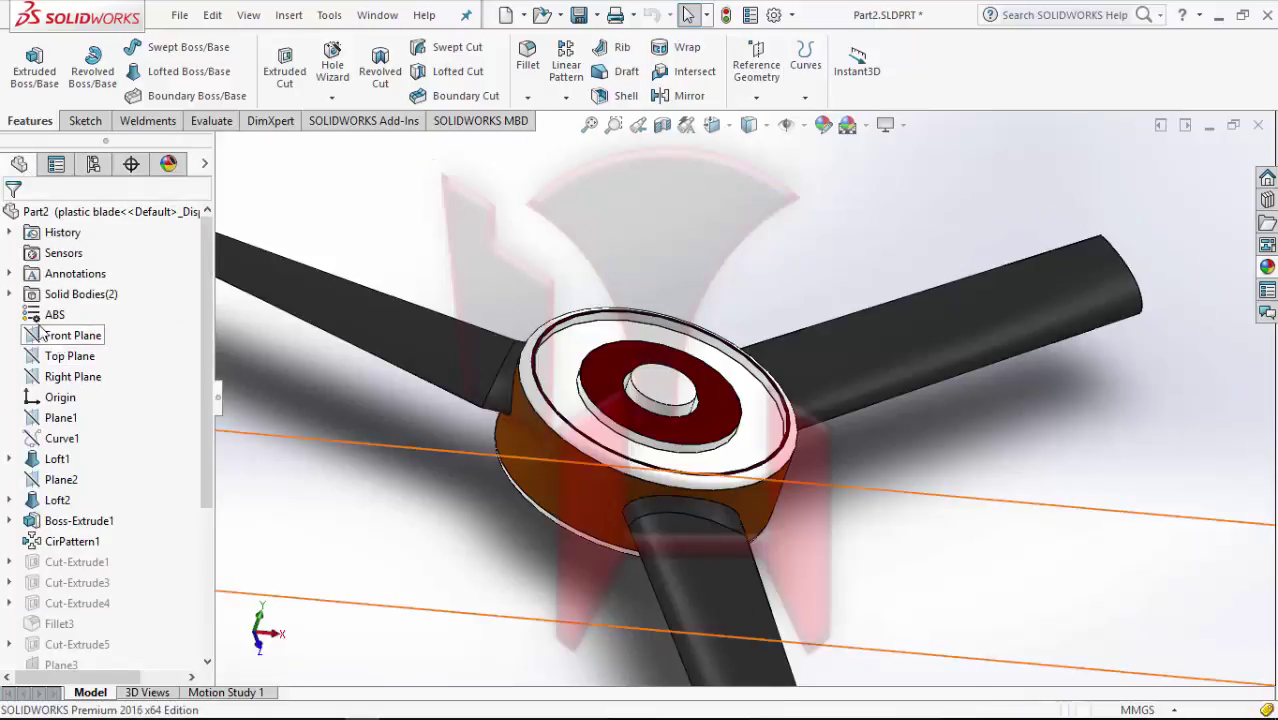
scroll(727, 484, up, 5)
mouse_move(727, 484)
middle_down()
mouse_move(825, 430)
mouse_move(806, 533)
middle_up()
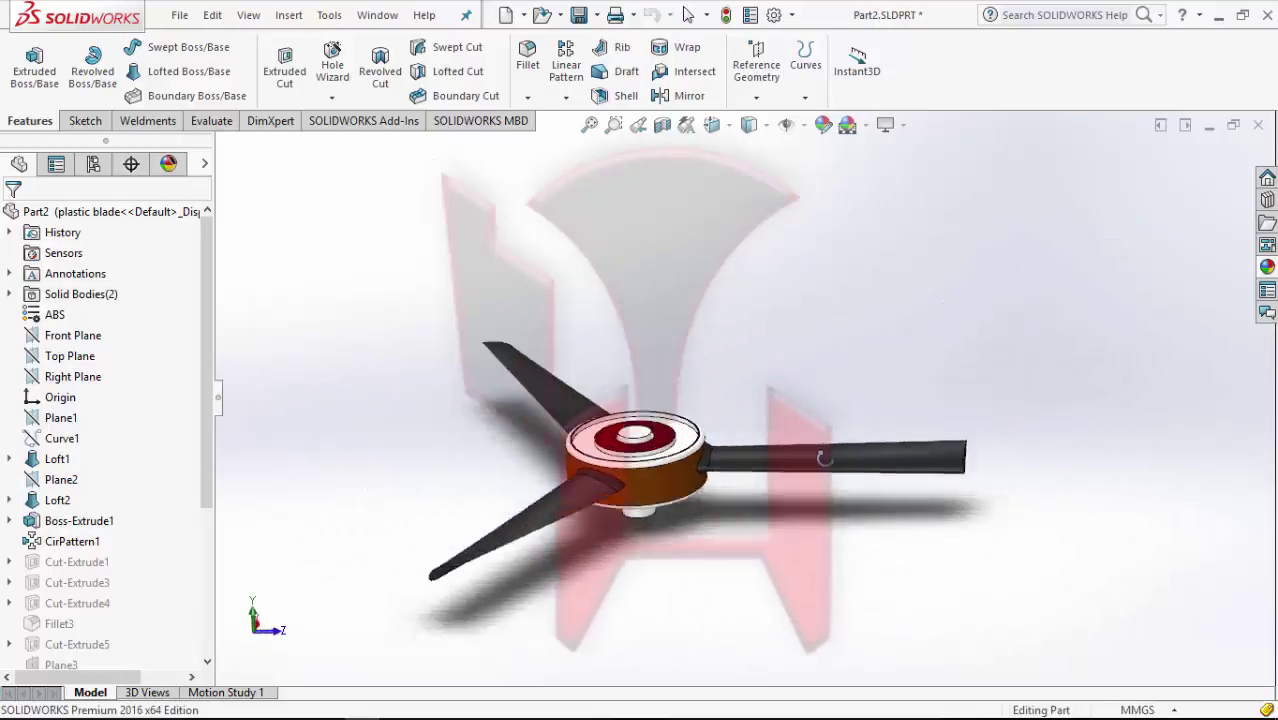
scroll(723, 490, down, 3)
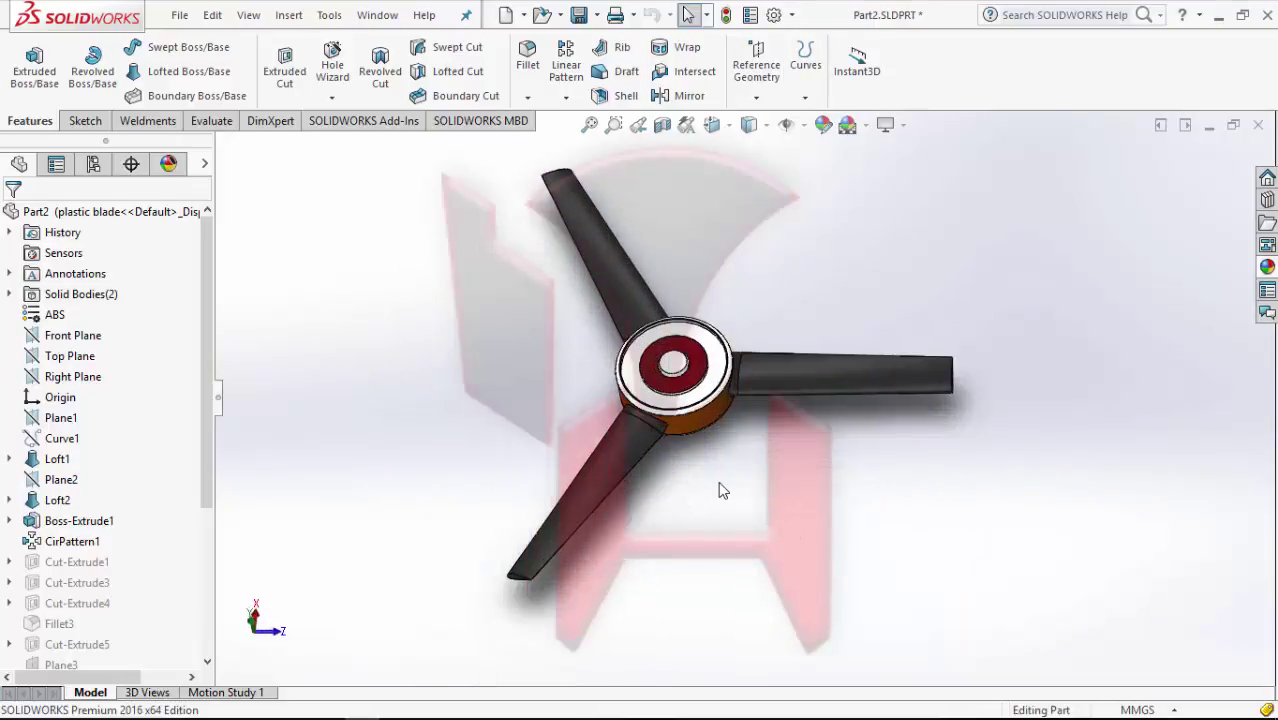
key(ctrl+7)
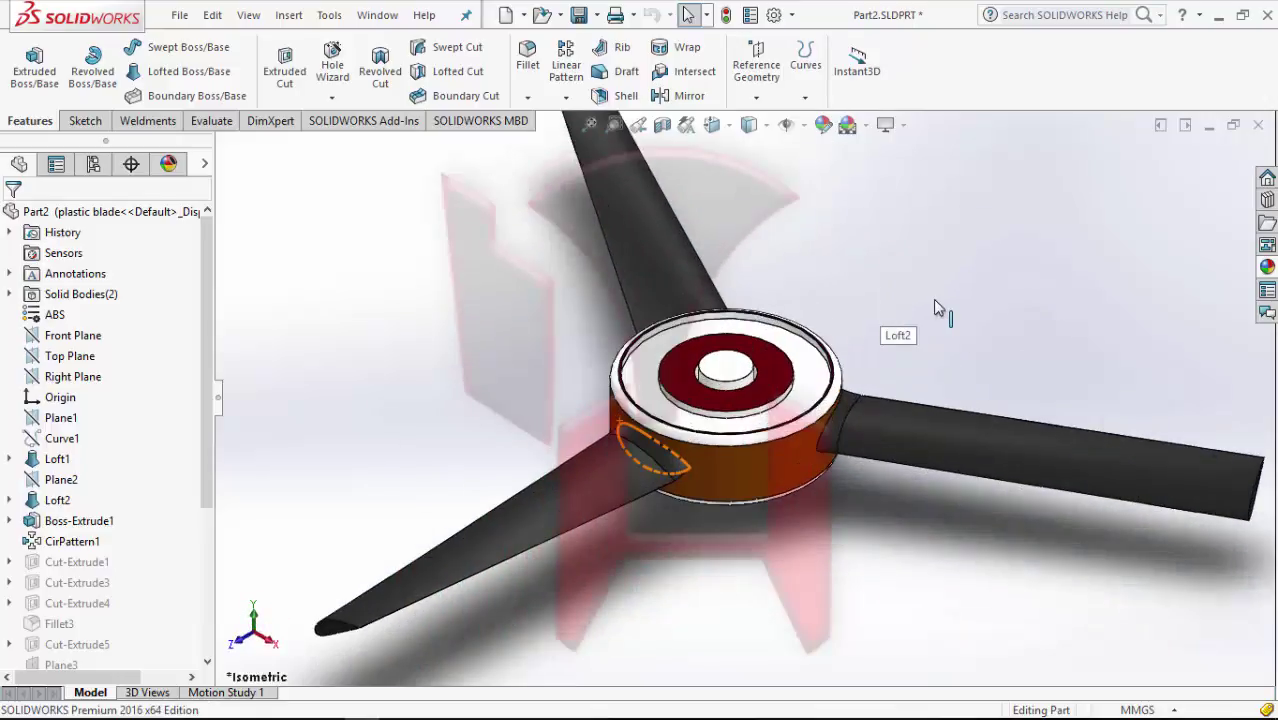
key(f)
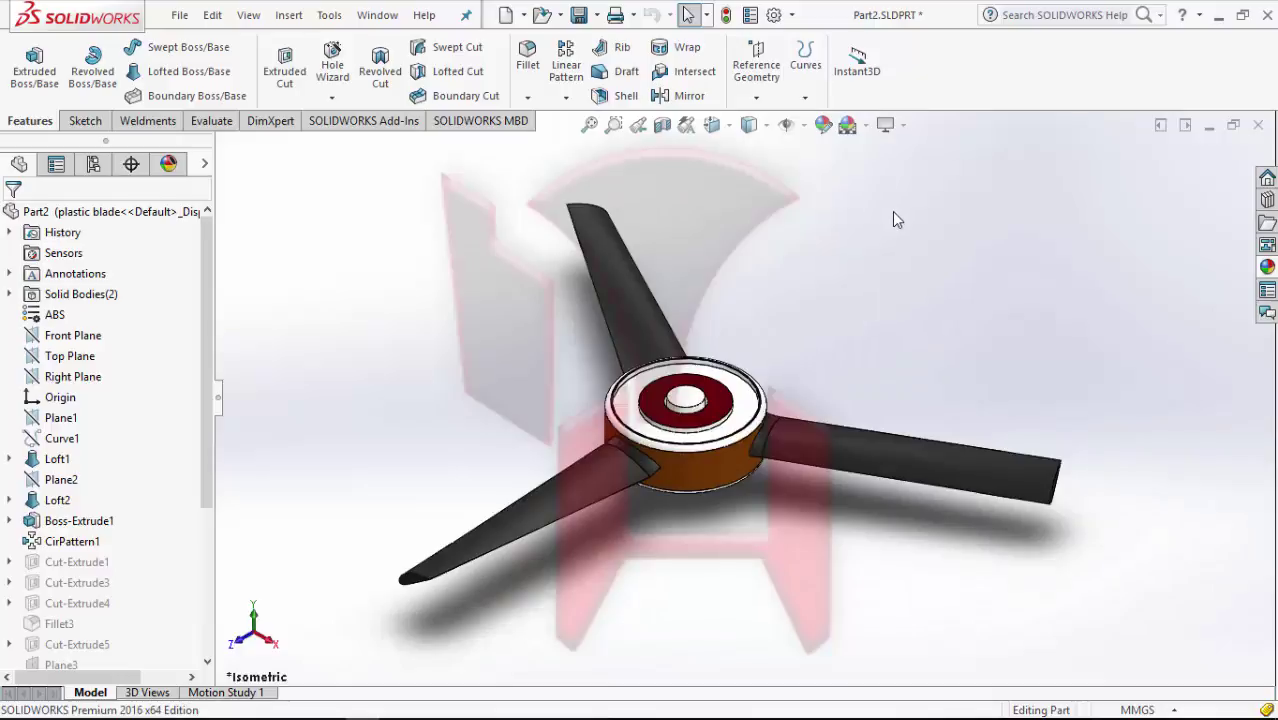
scroll(904, 267, down, 1)
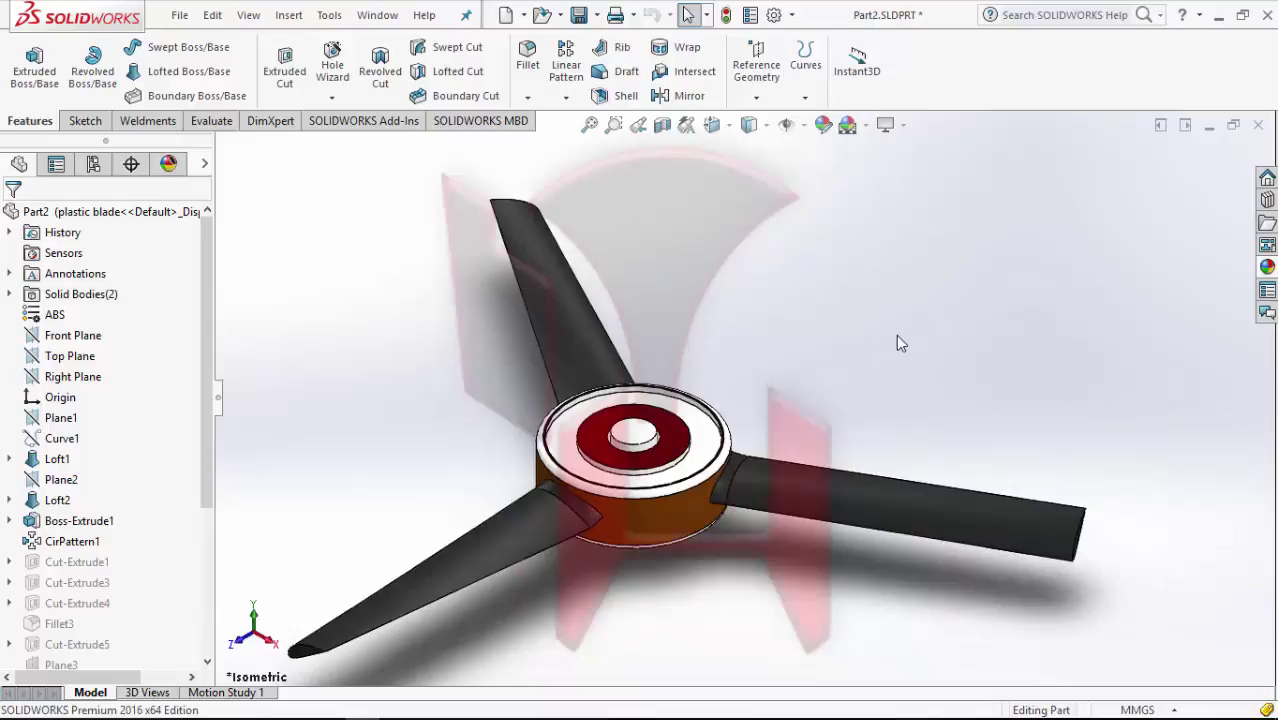
ctrl+middle_drag(921, 360, 990, 337)
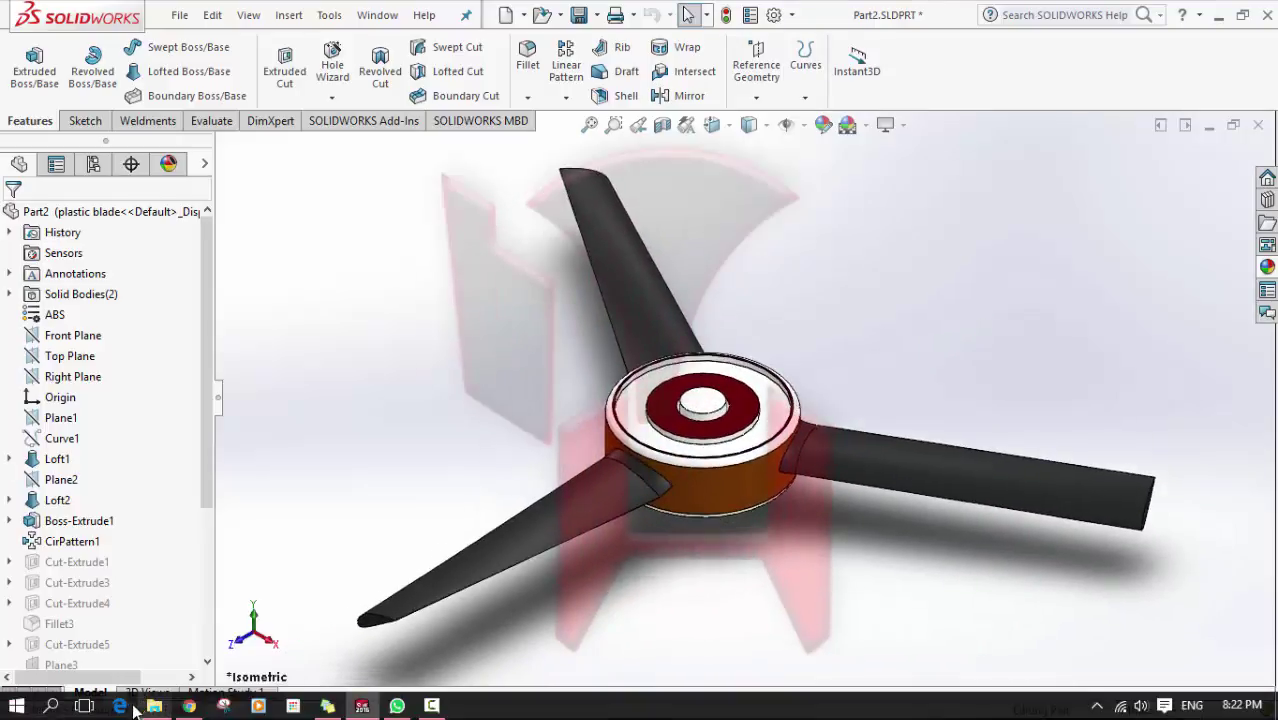
click(252, 710)
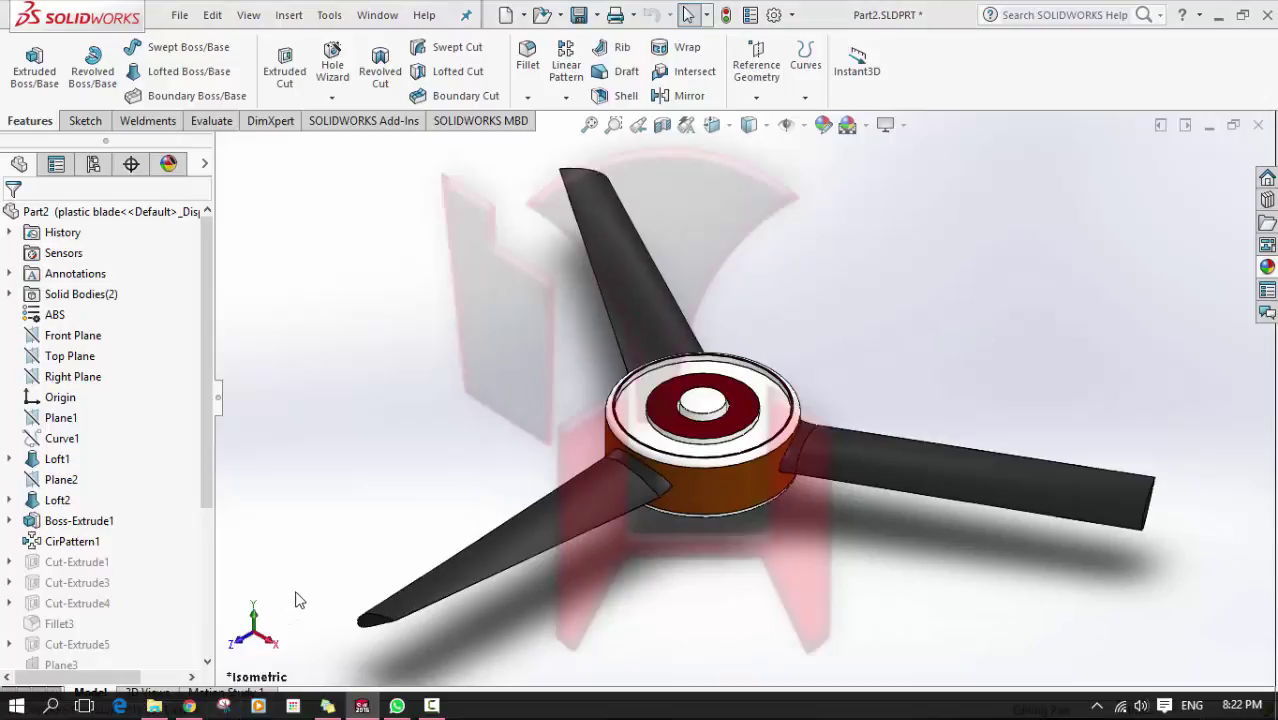
click(1005, 478)
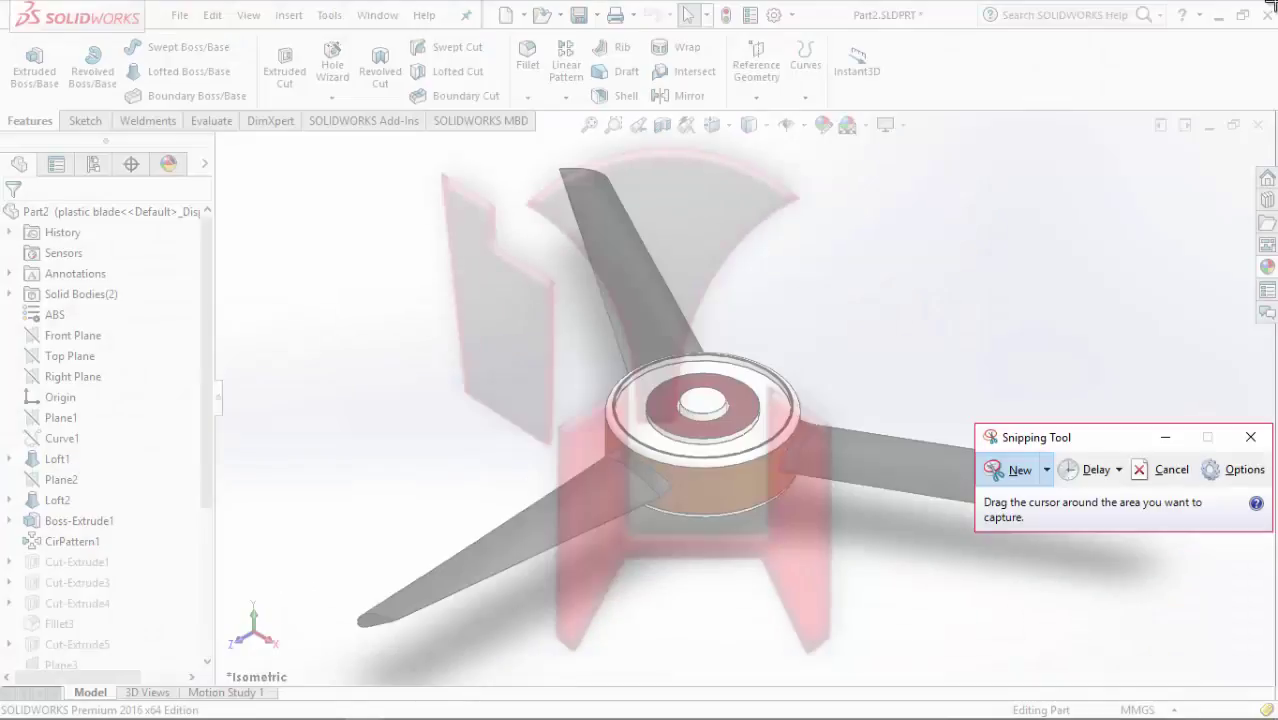
mouse_move(1276, 2)
mouse_down()
mouse_move(254, 715)
mouse_move(2, 716)
mouse_up()
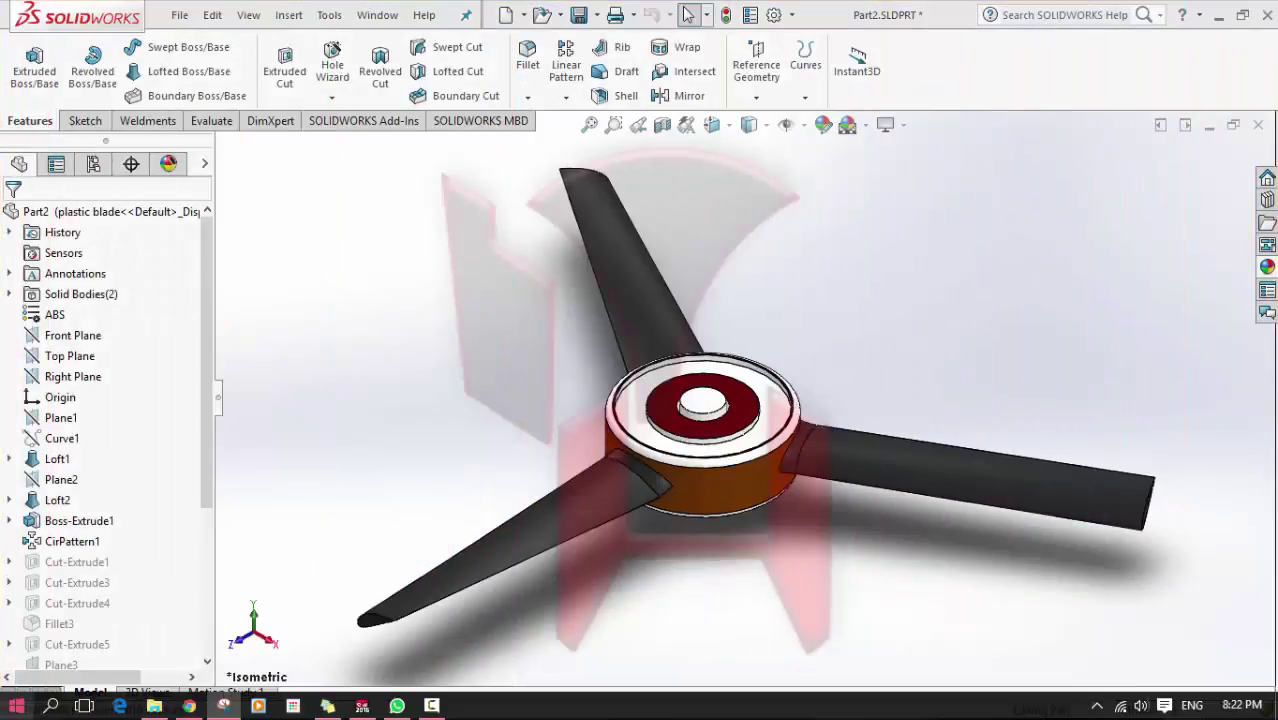
click(432, 708)
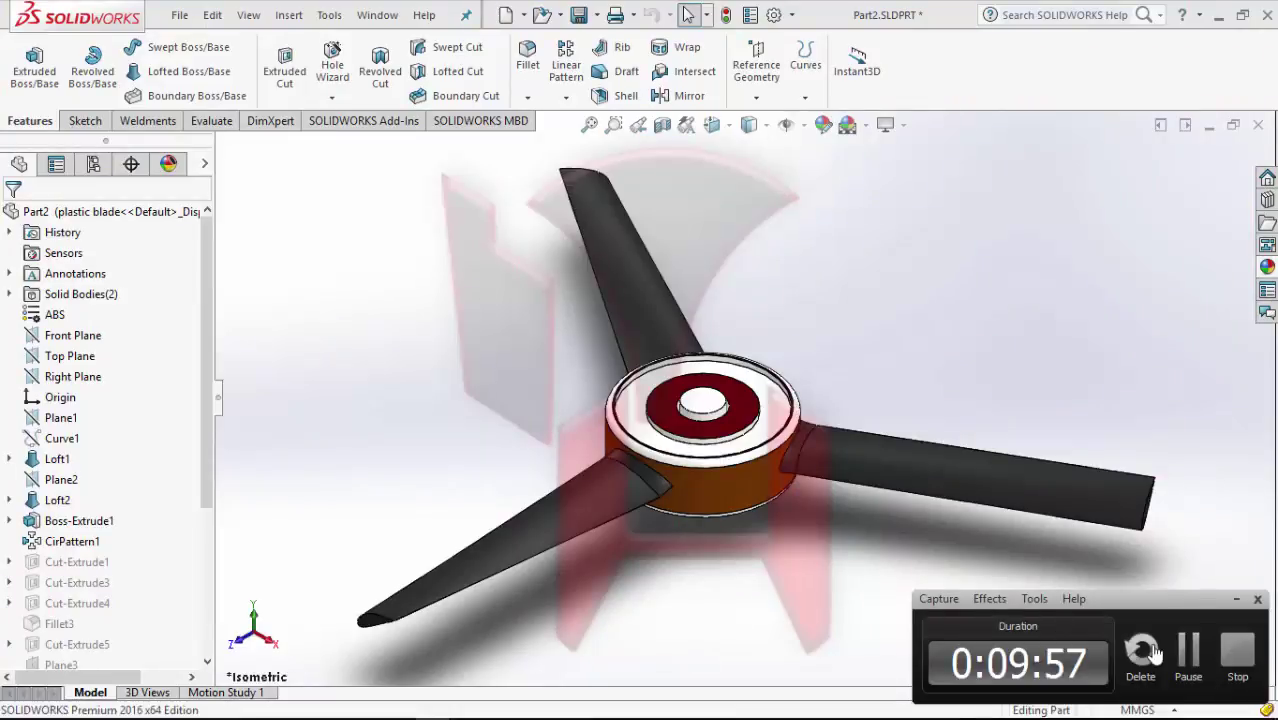